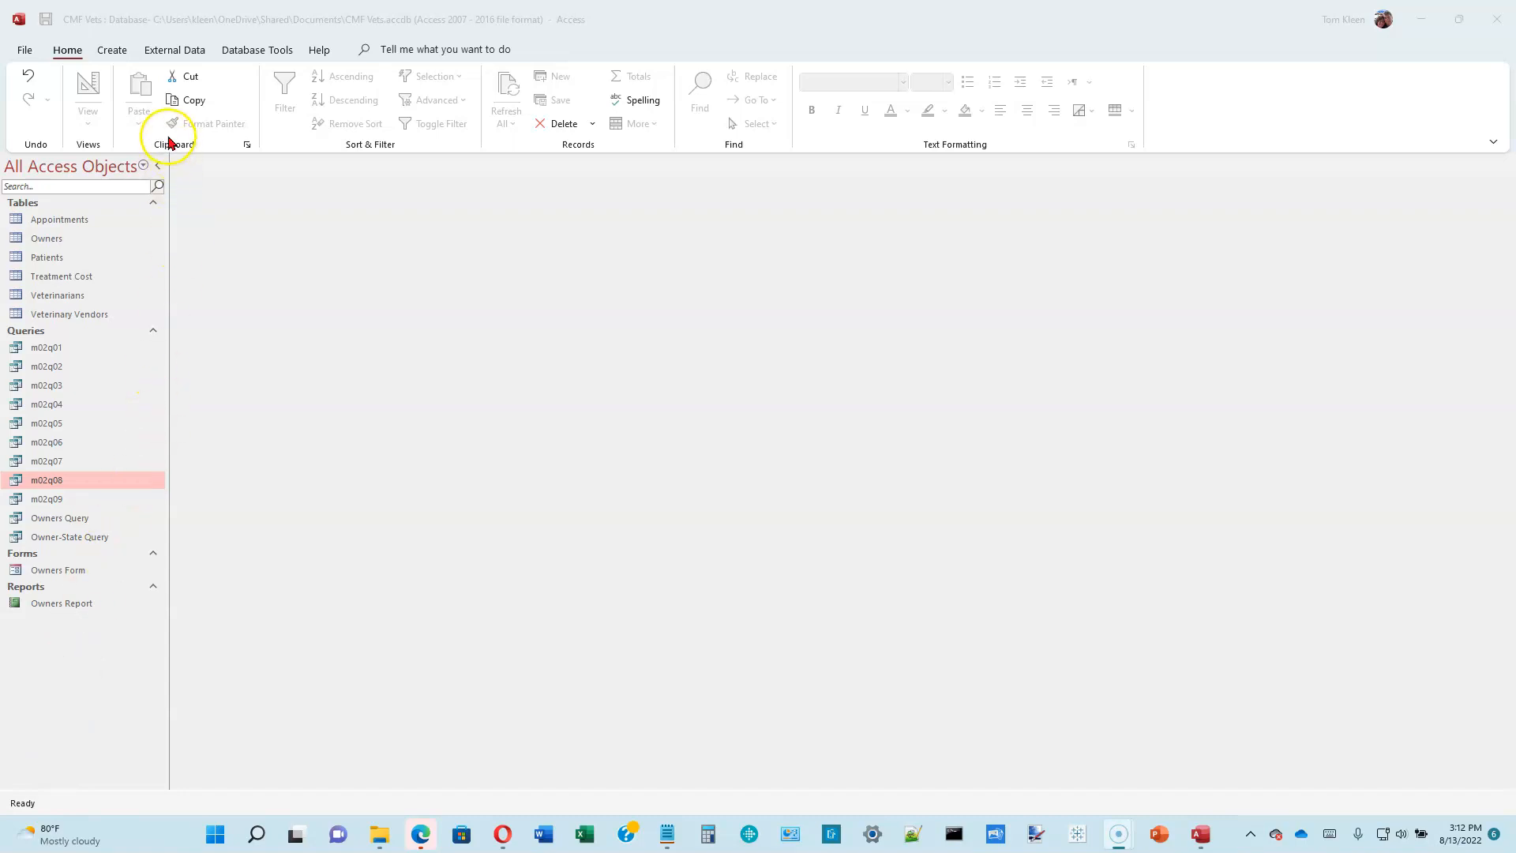
# - Create a query in Design view with the Appointments and Treatment Cost tables, spacing the field lists apart and enlarging Appointments to show all fields
pyautogui.click(111, 52)
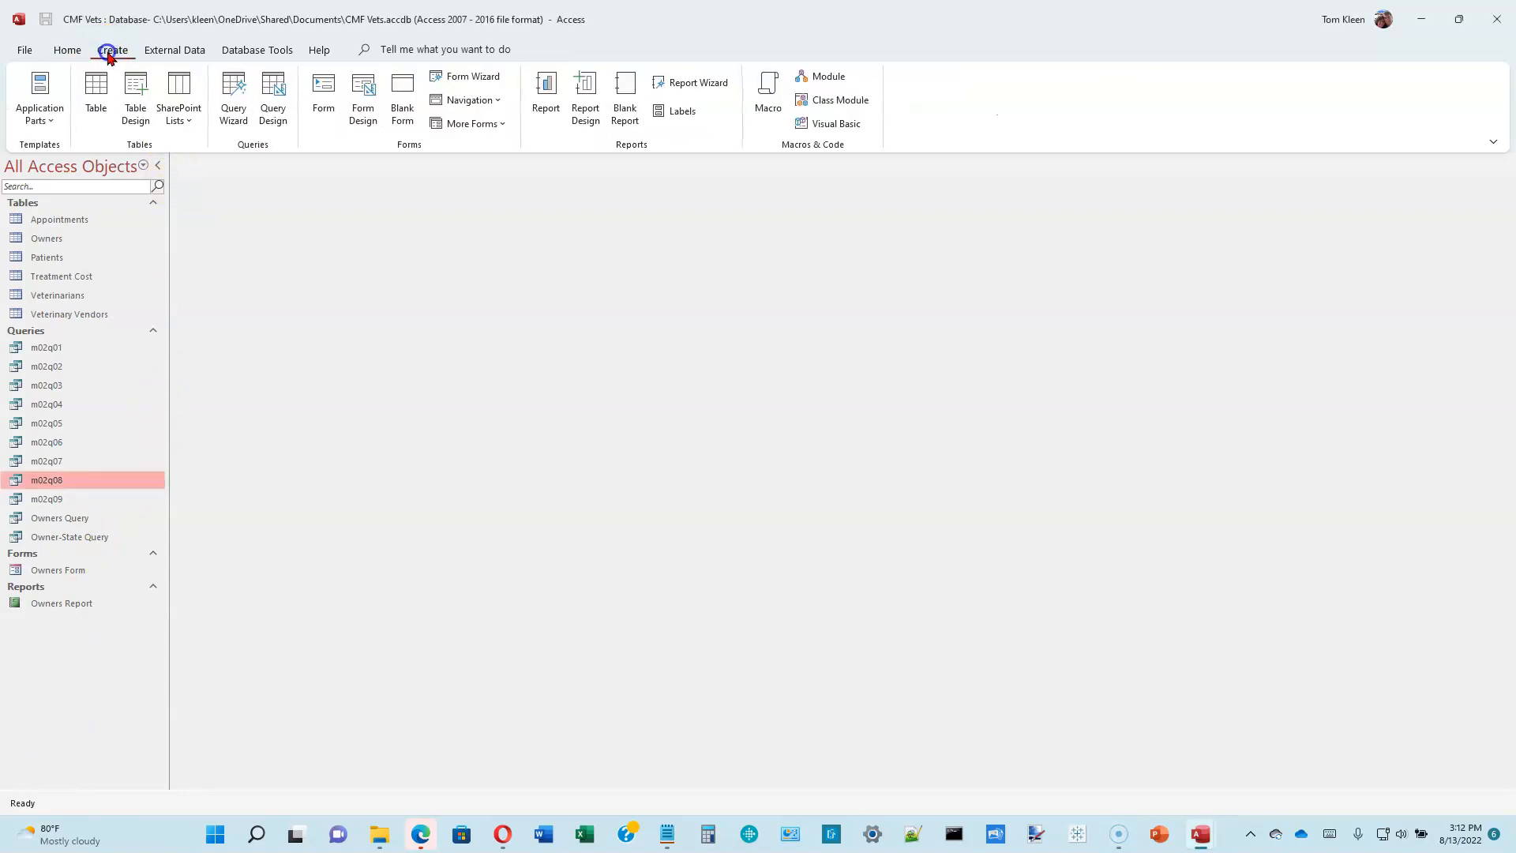
pyautogui.click(265, 92)
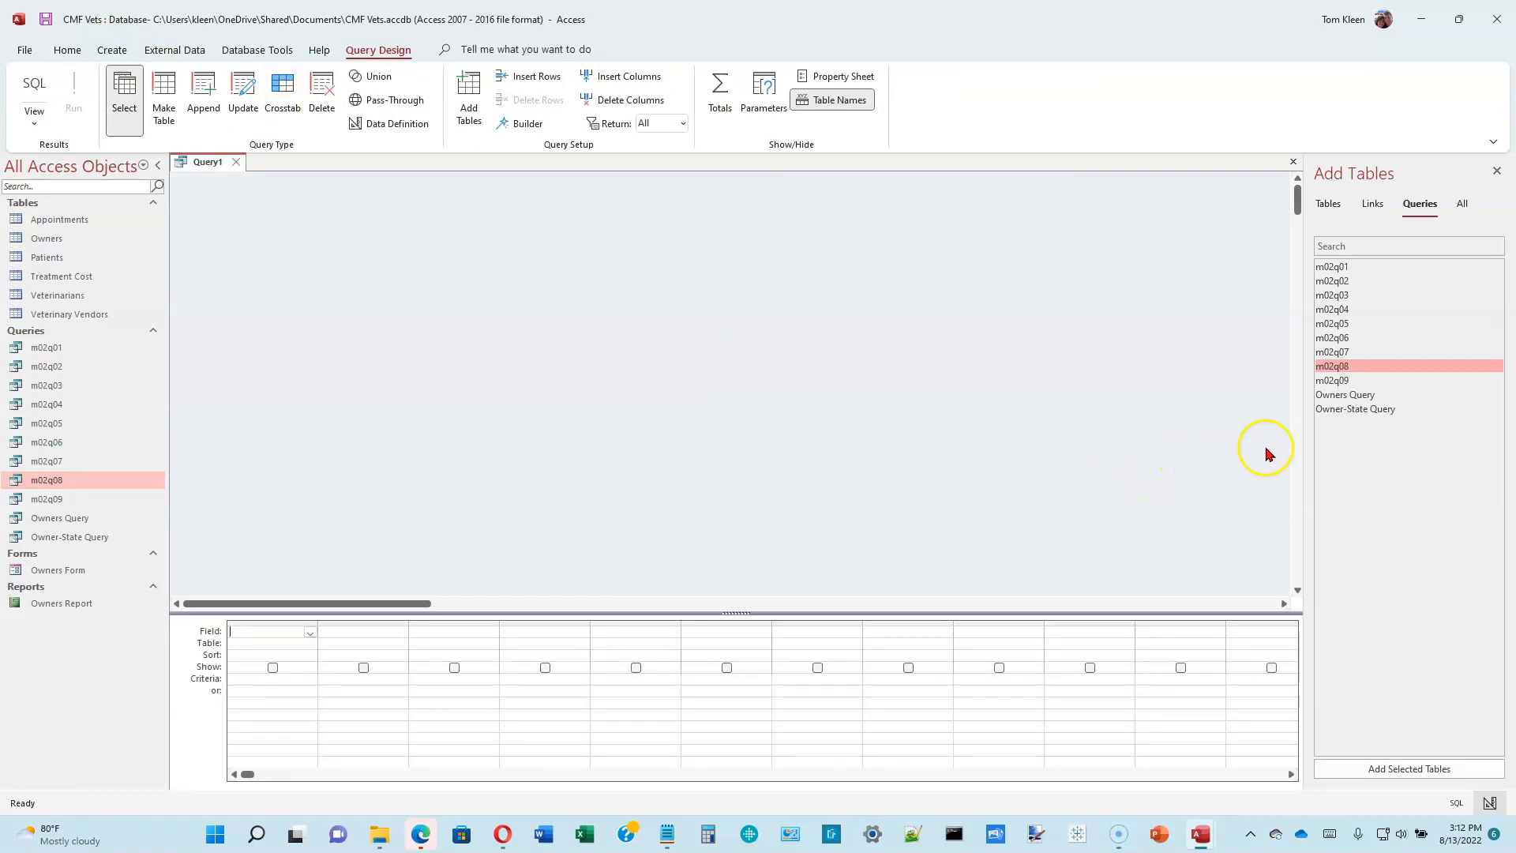
pyautogui.click(1328, 205)
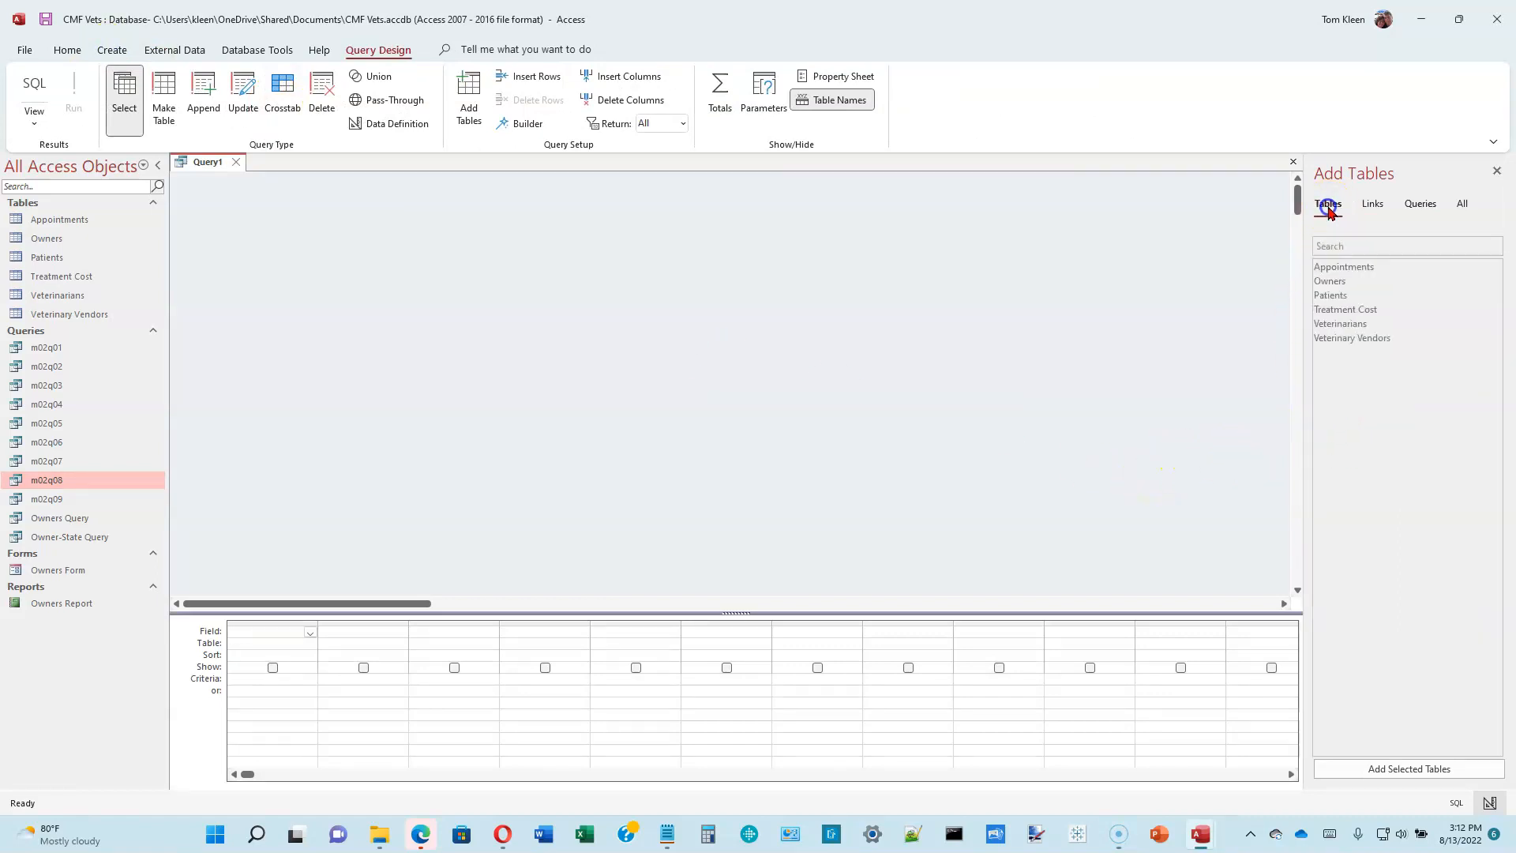
pyautogui.doubleClick(1339, 267)
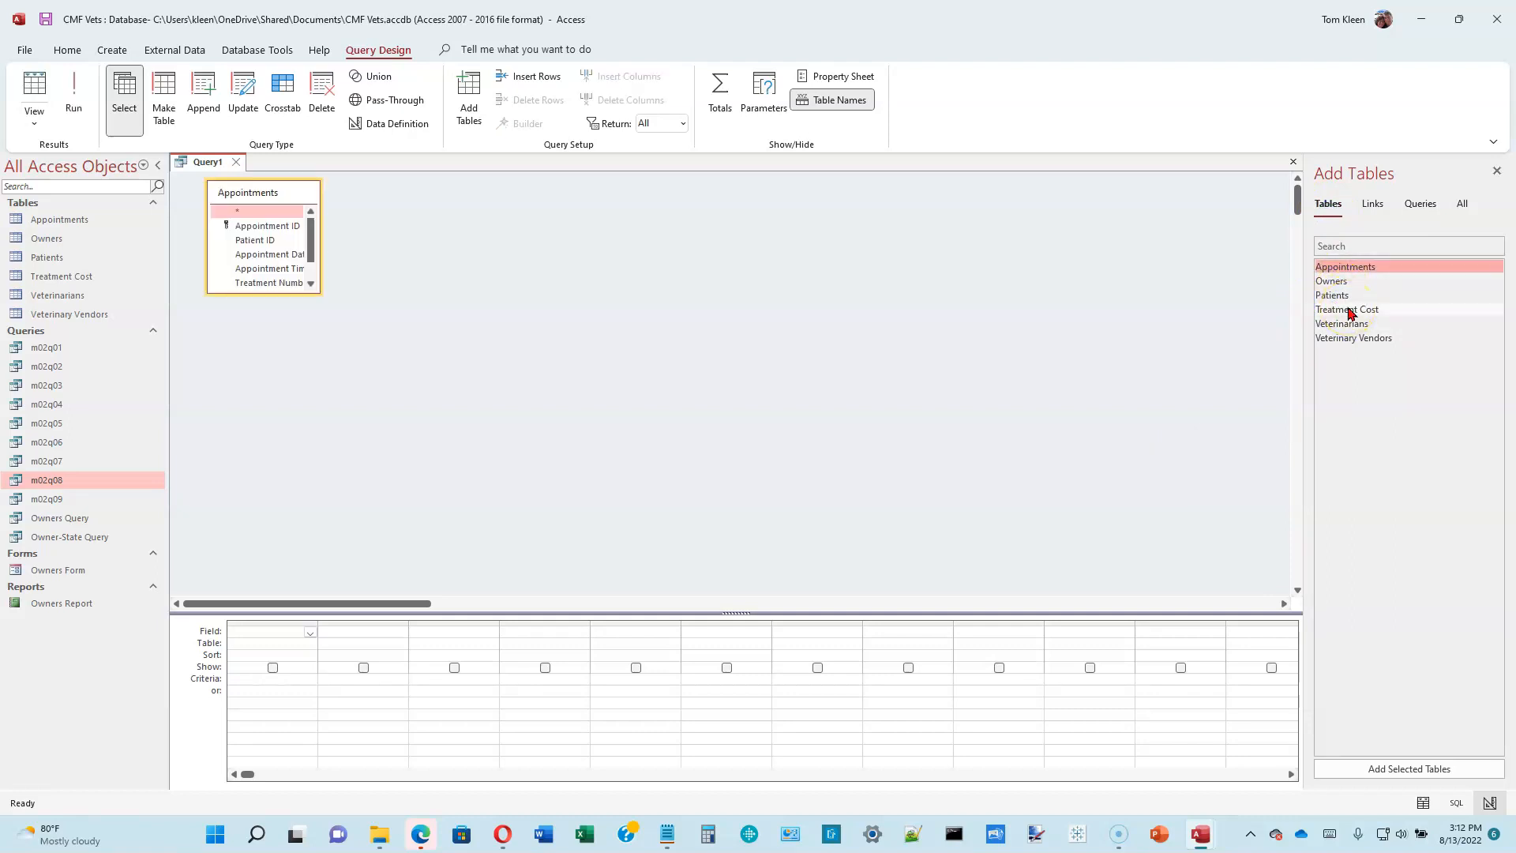
pyautogui.doubleClick(1349, 310)
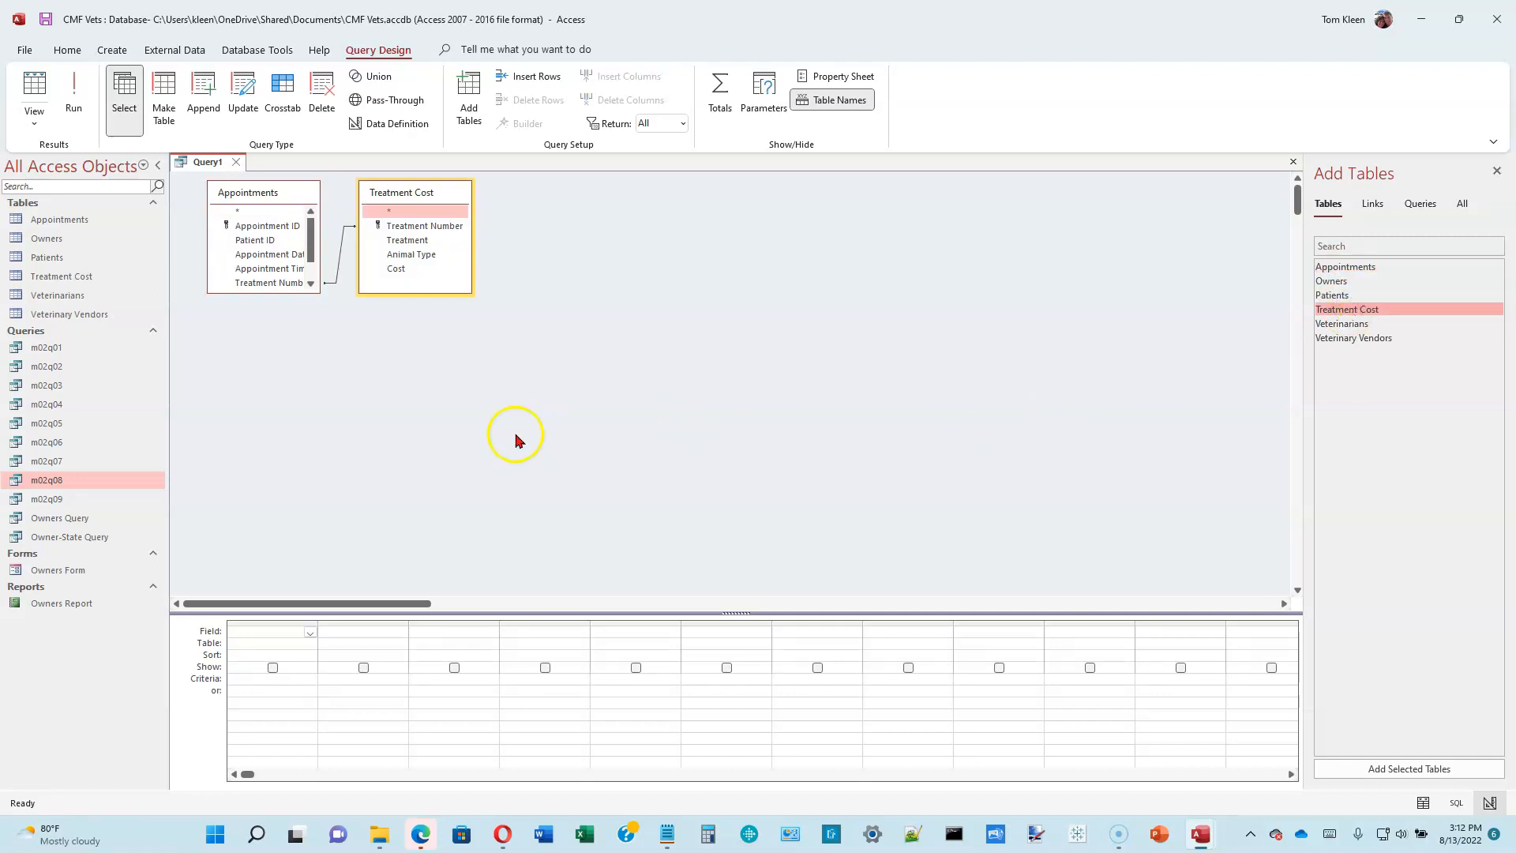
pyautogui.moveTo(414, 192); pyautogui.dragTo(526, 197)
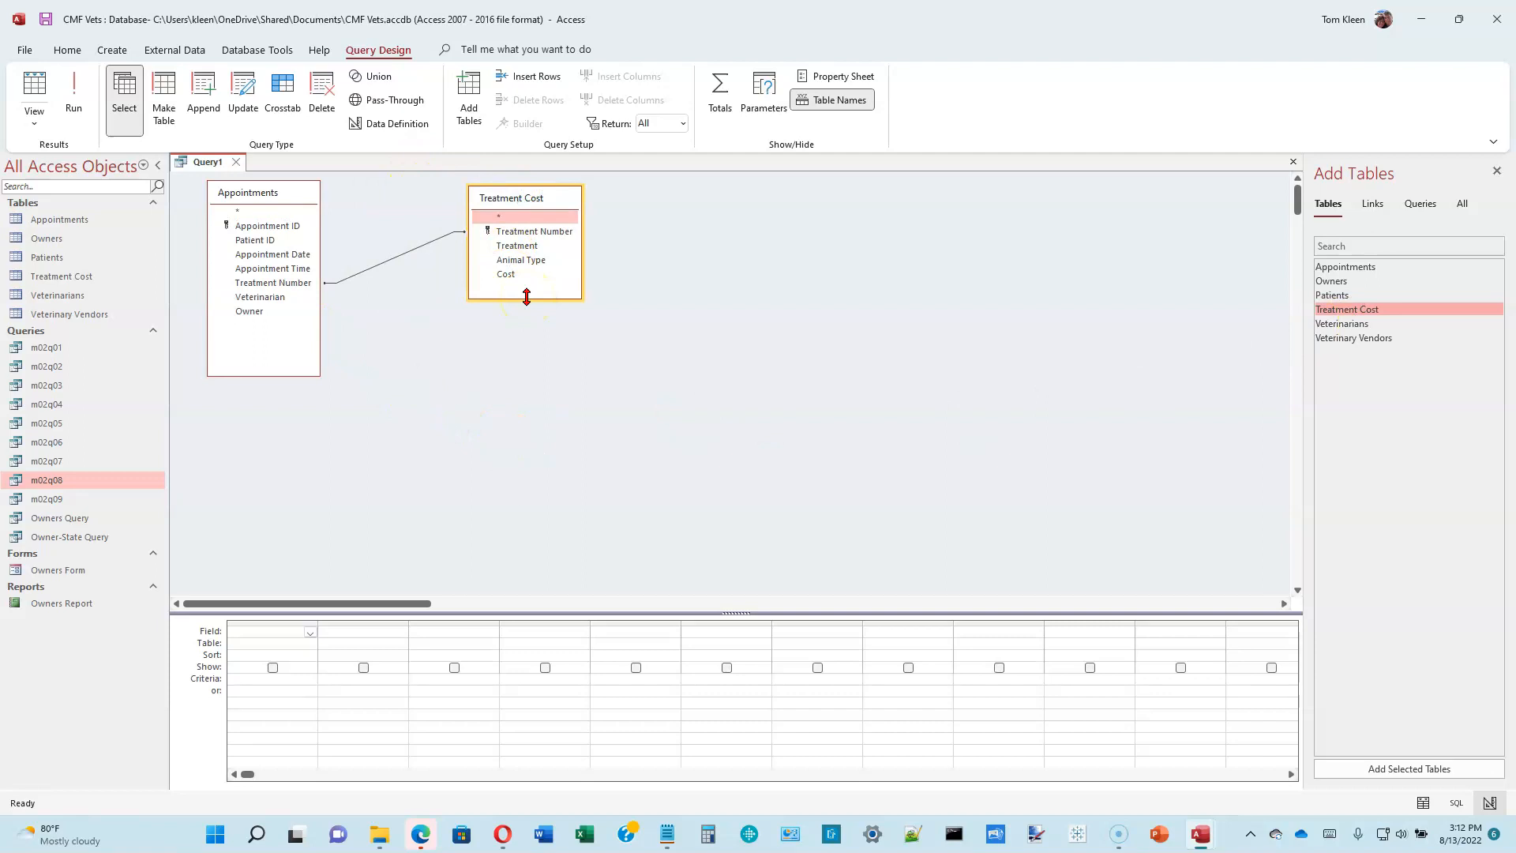
pyautogui.click(263, 285)
# - Examine the join between the Treatment Number fields of the Appointments and Treatment Cost tables
pyautogui.moveTo(263, 291); pyautogui.dragTo(510, 236)
pyautogui.moveTo(300, 289); pyautogui.dragTo(509, 237)
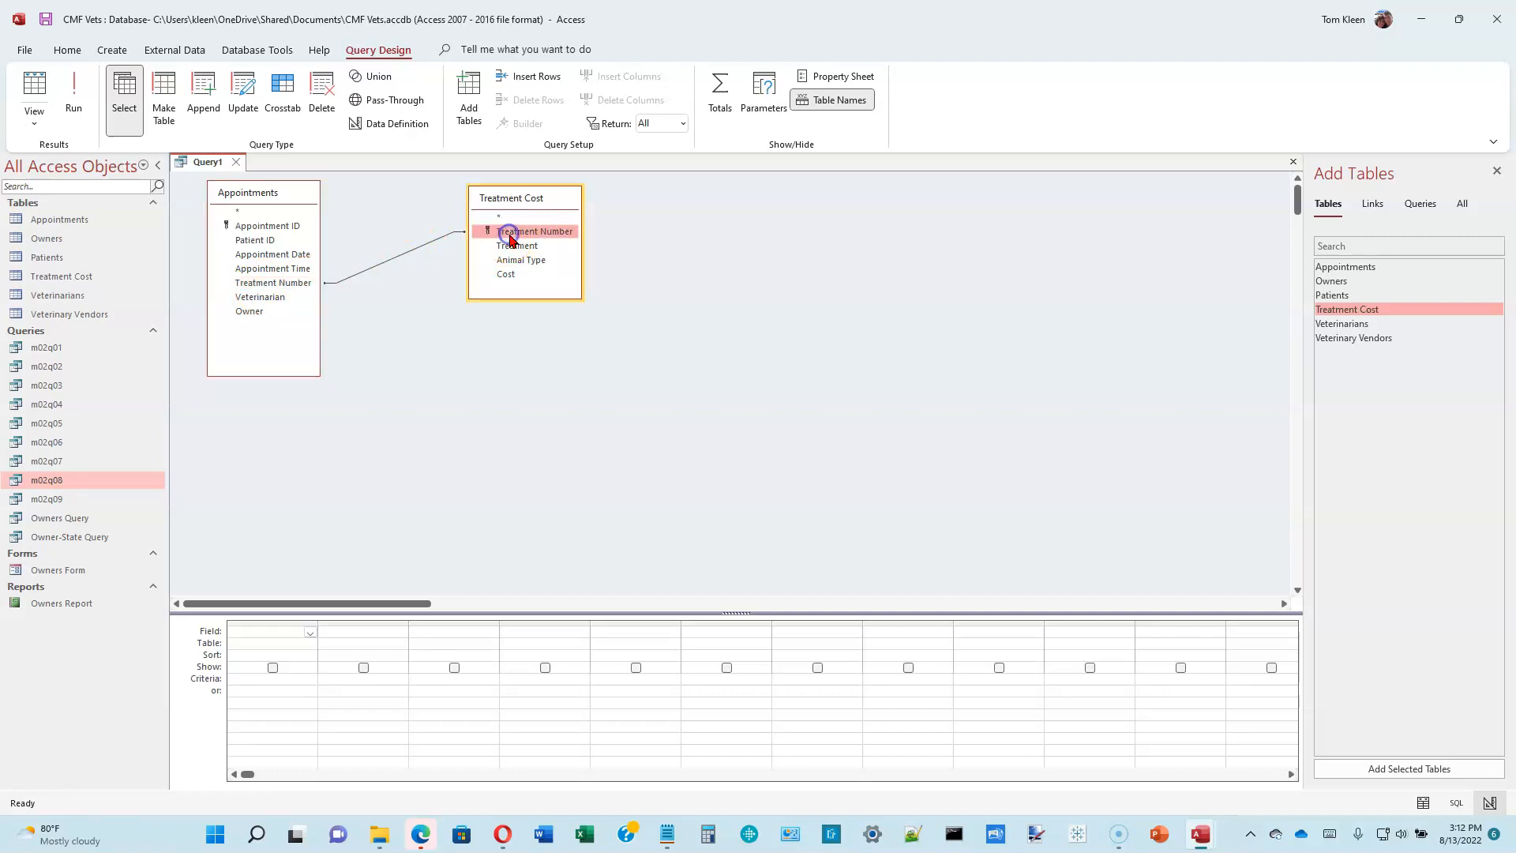
pyautogui.click(295, 289)
pyautogui.moveTo(296, 289); pyautogui.dragTo(524, 234)
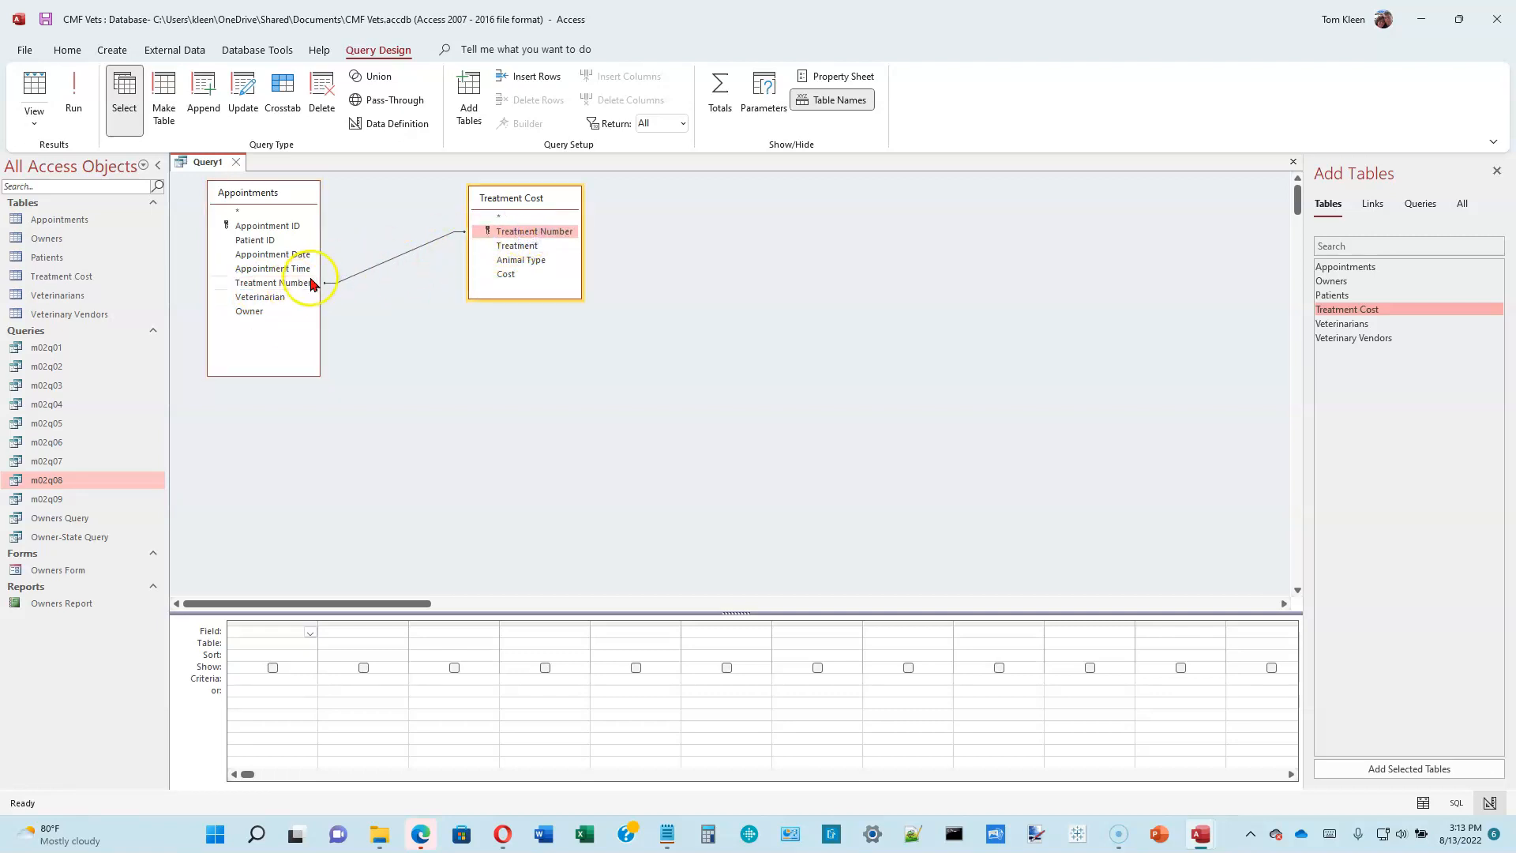
pyautogui.moveTo(311, 285); pyautogui.dragTo(521, 237)
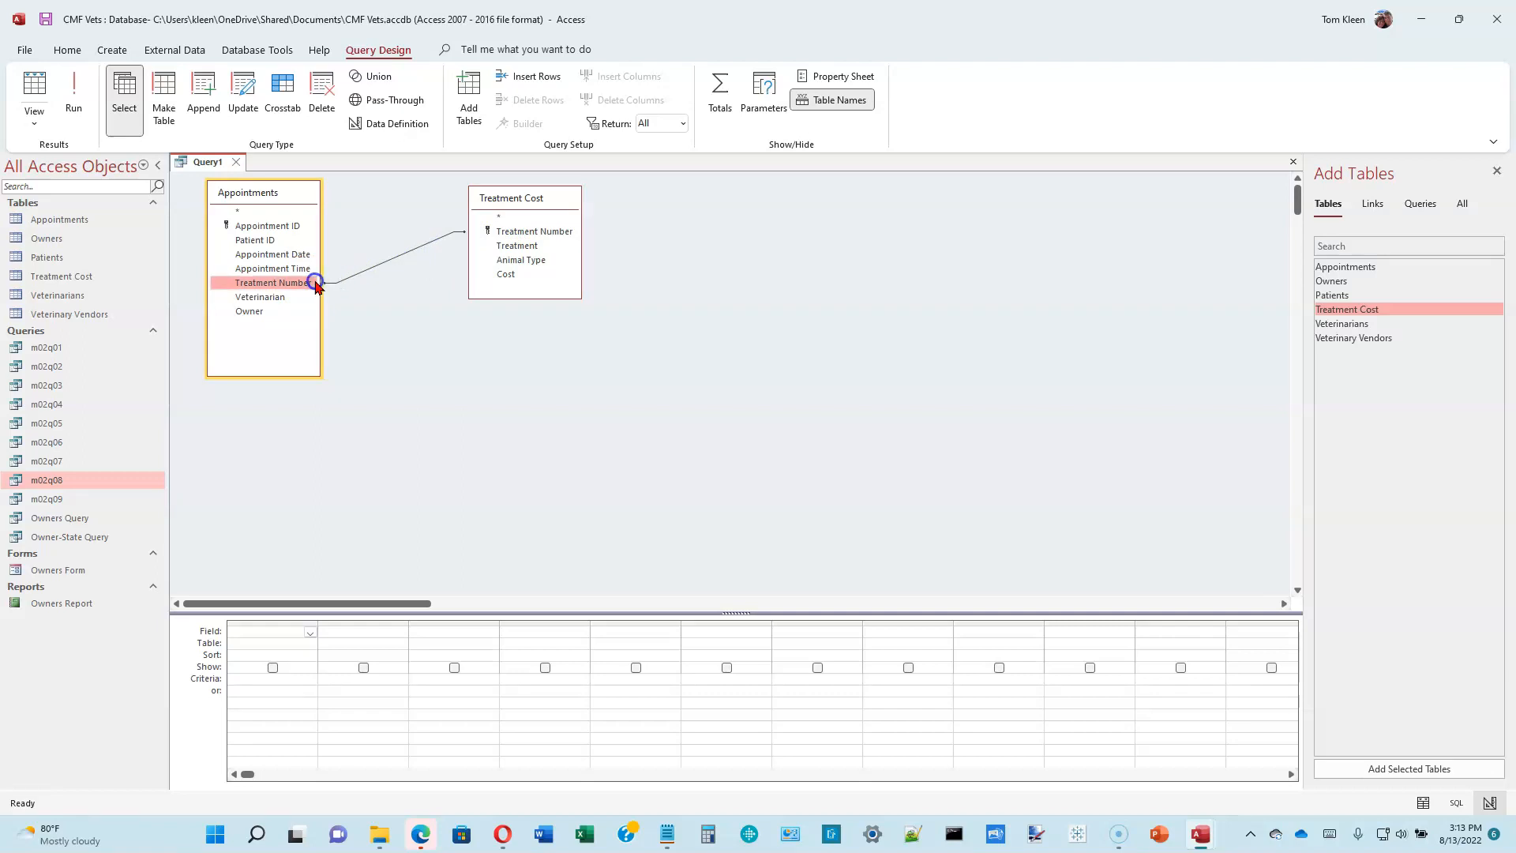
pyautogui.moveTo(313, 286); pyautogui.dragTo(500, 235)
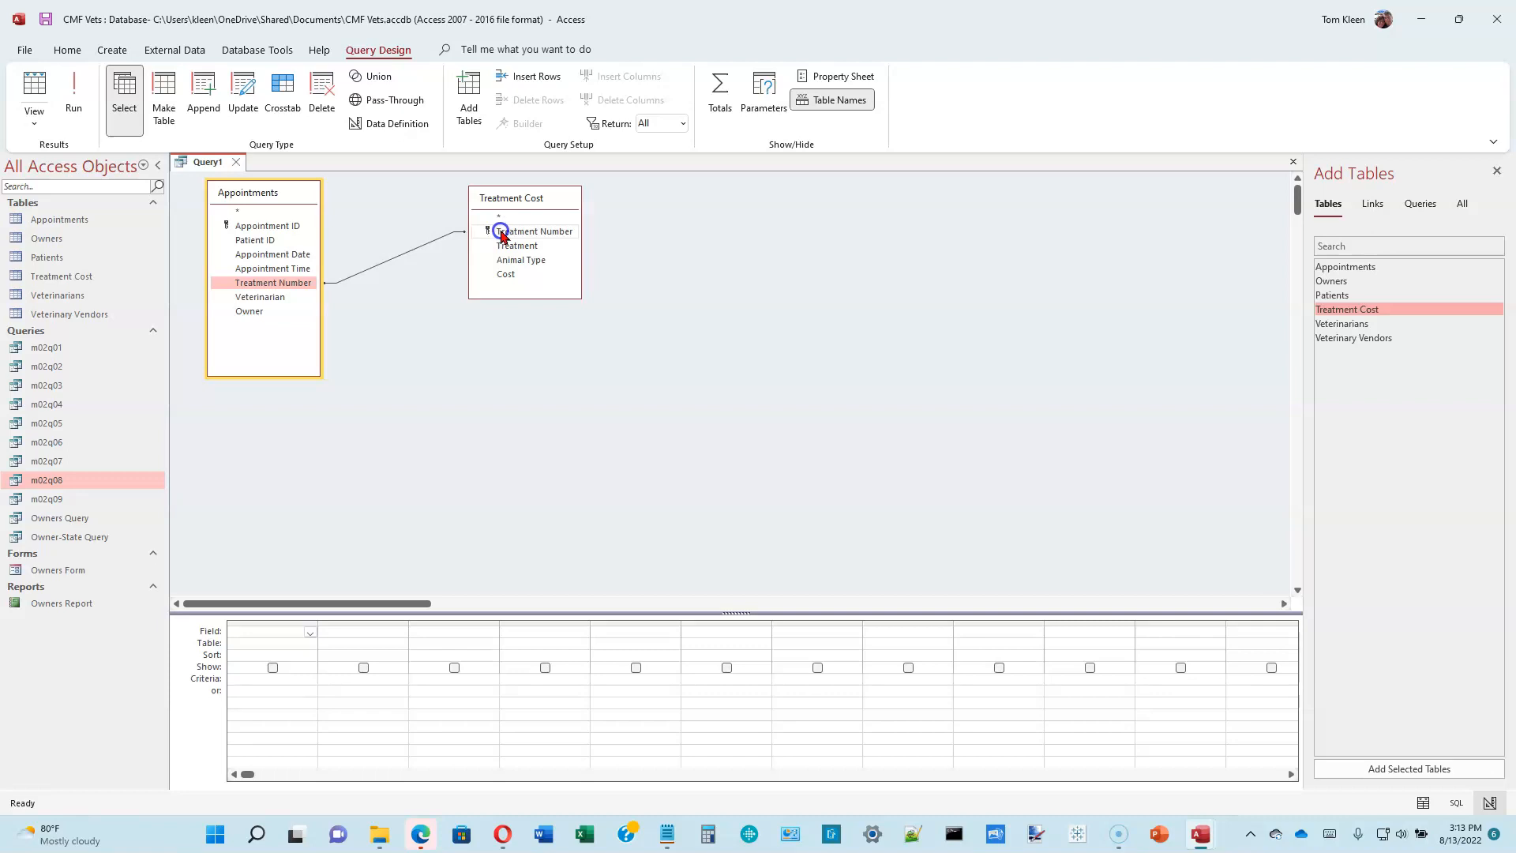
pyautogui.click(501, 233)
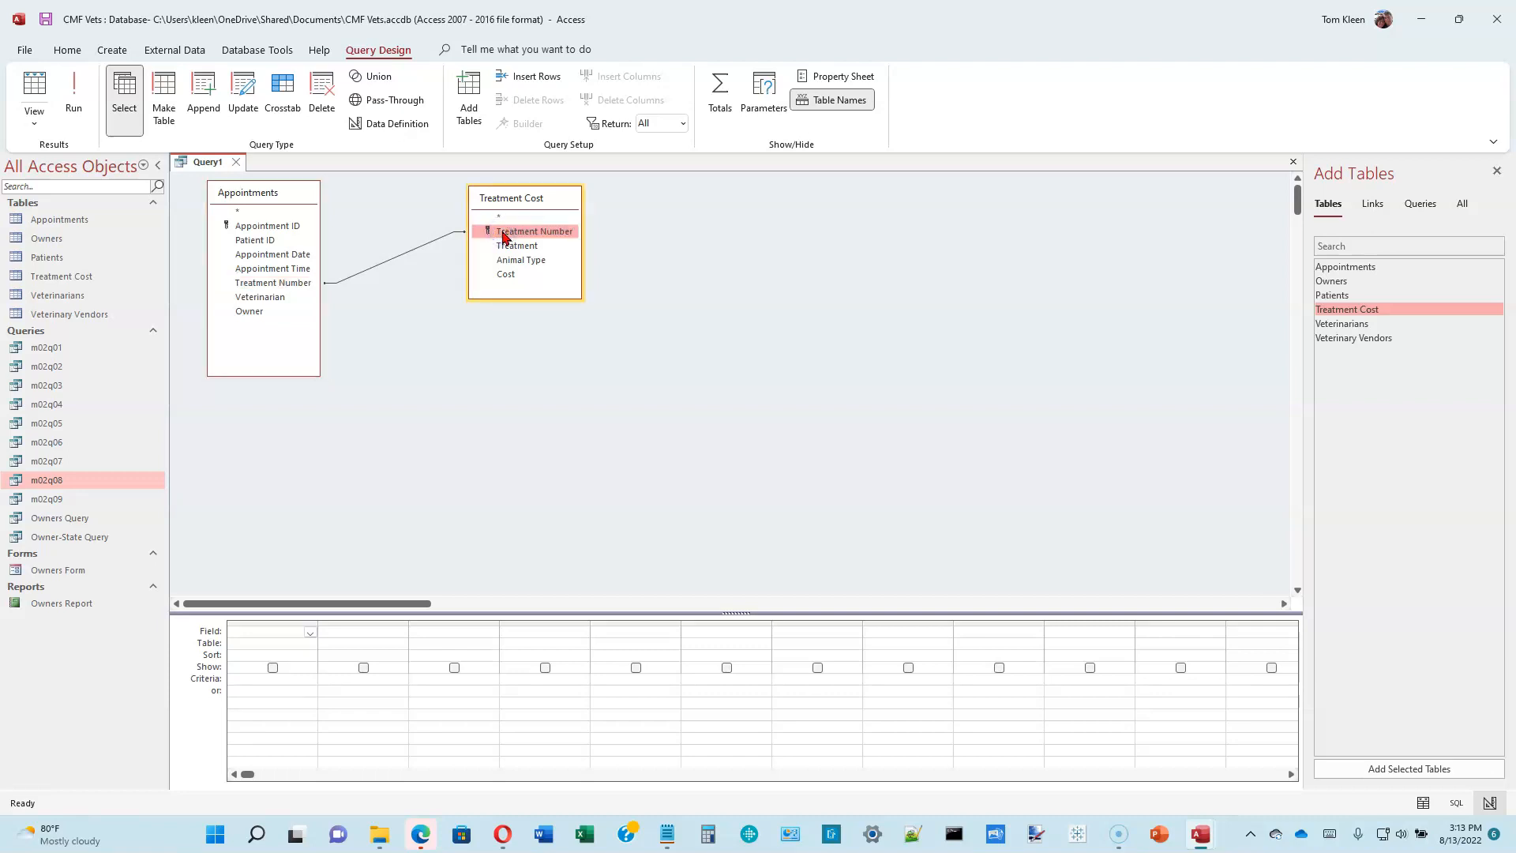
pyautogui.moveTo(504, 230); pyautogui.dragTo(288, 291)
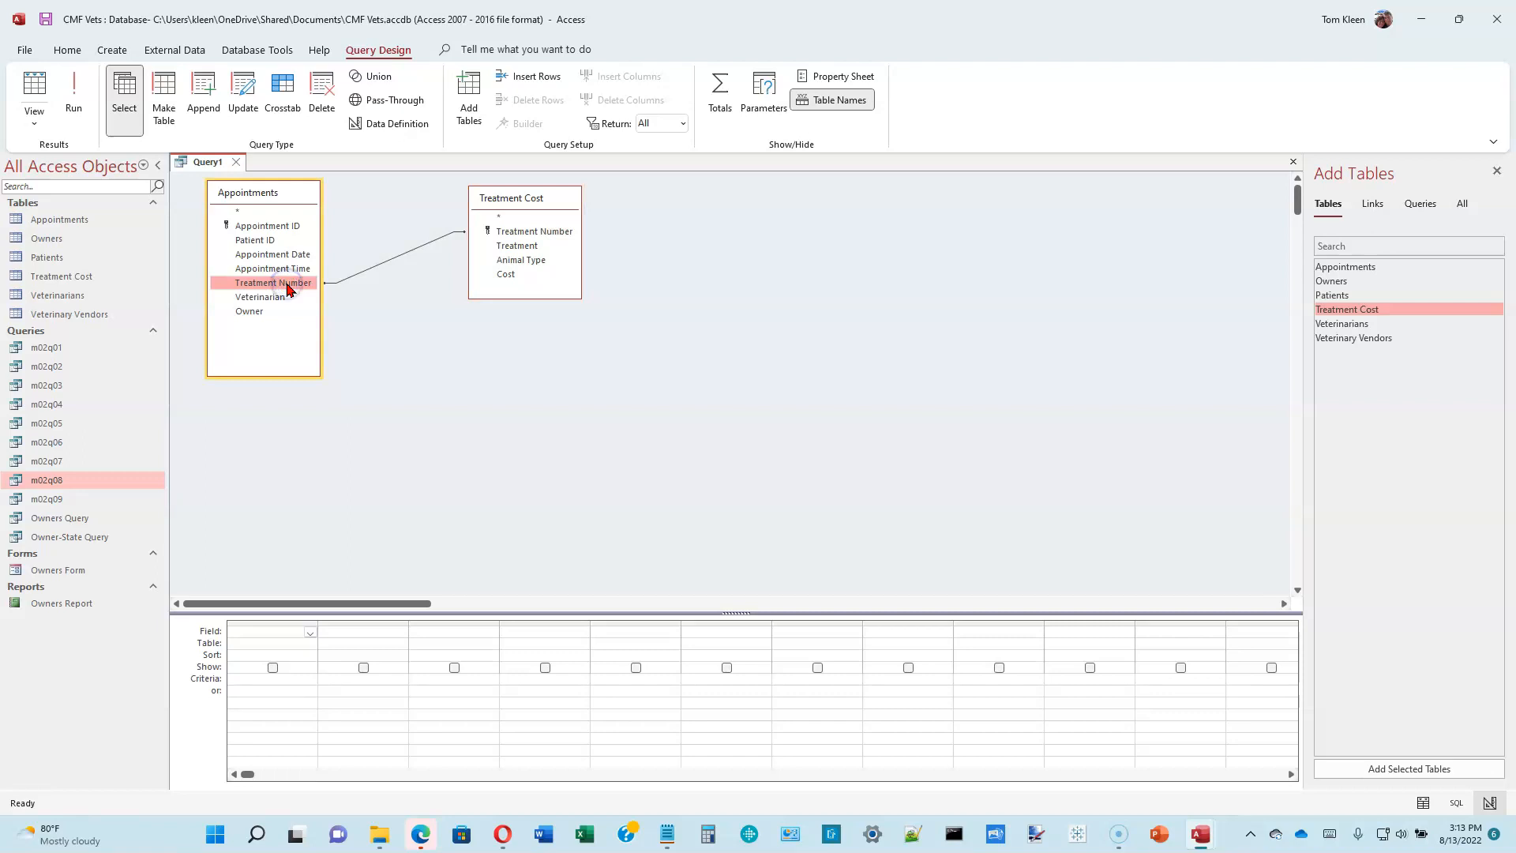
pyautogui.click(293, 288)
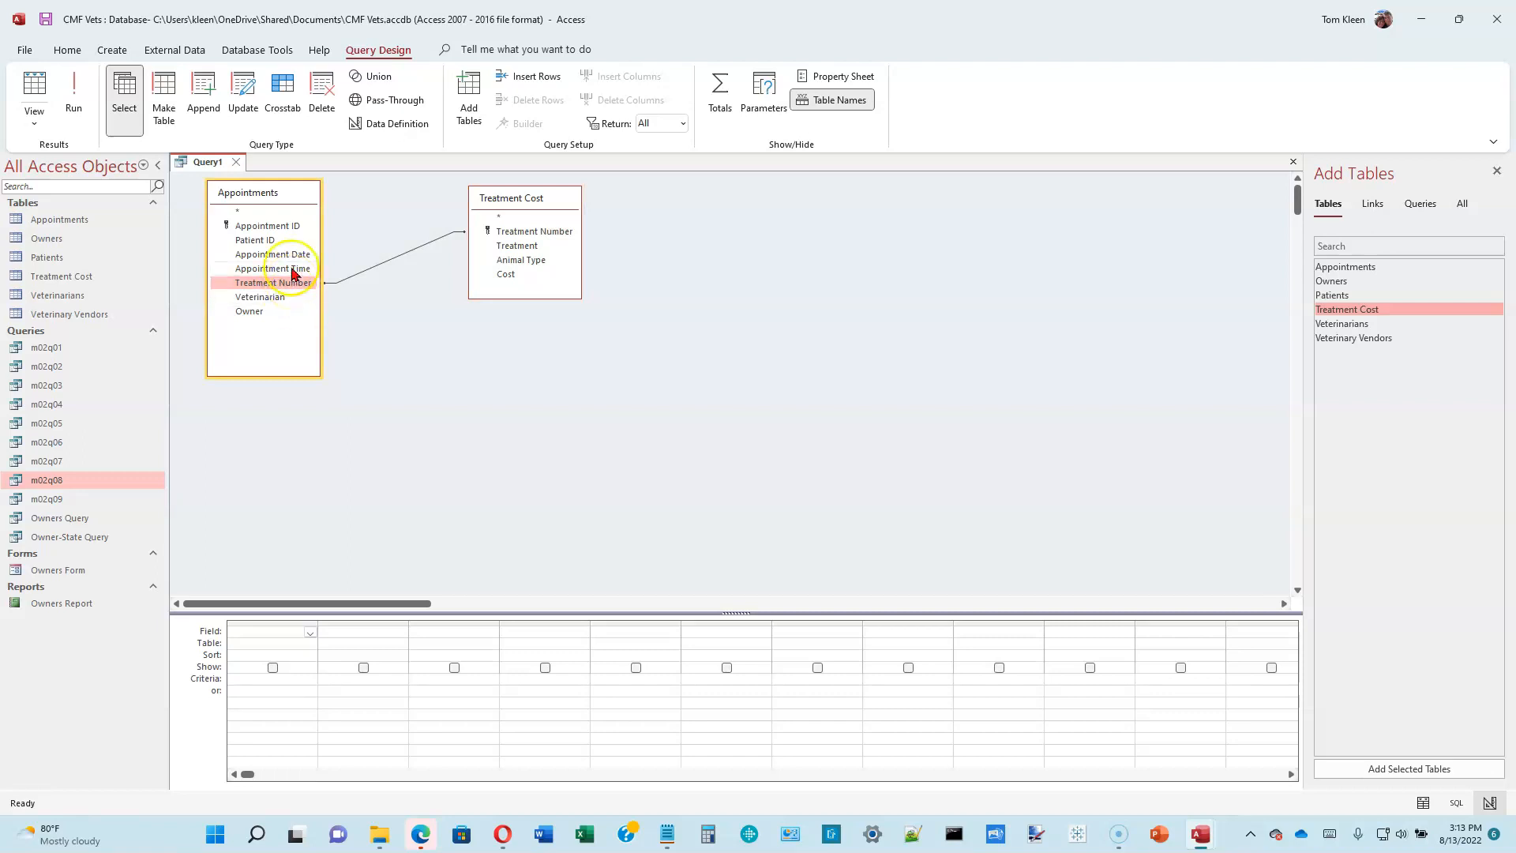
pyautogui.click(338, 345)
pyautogui.click(404, 267)
# - Add Appointment Date from Appointments, and Treatment, Animal Type and Cost from Treatment Cost, to the query's design grid
pyautogui.doubleClick(289, 257)
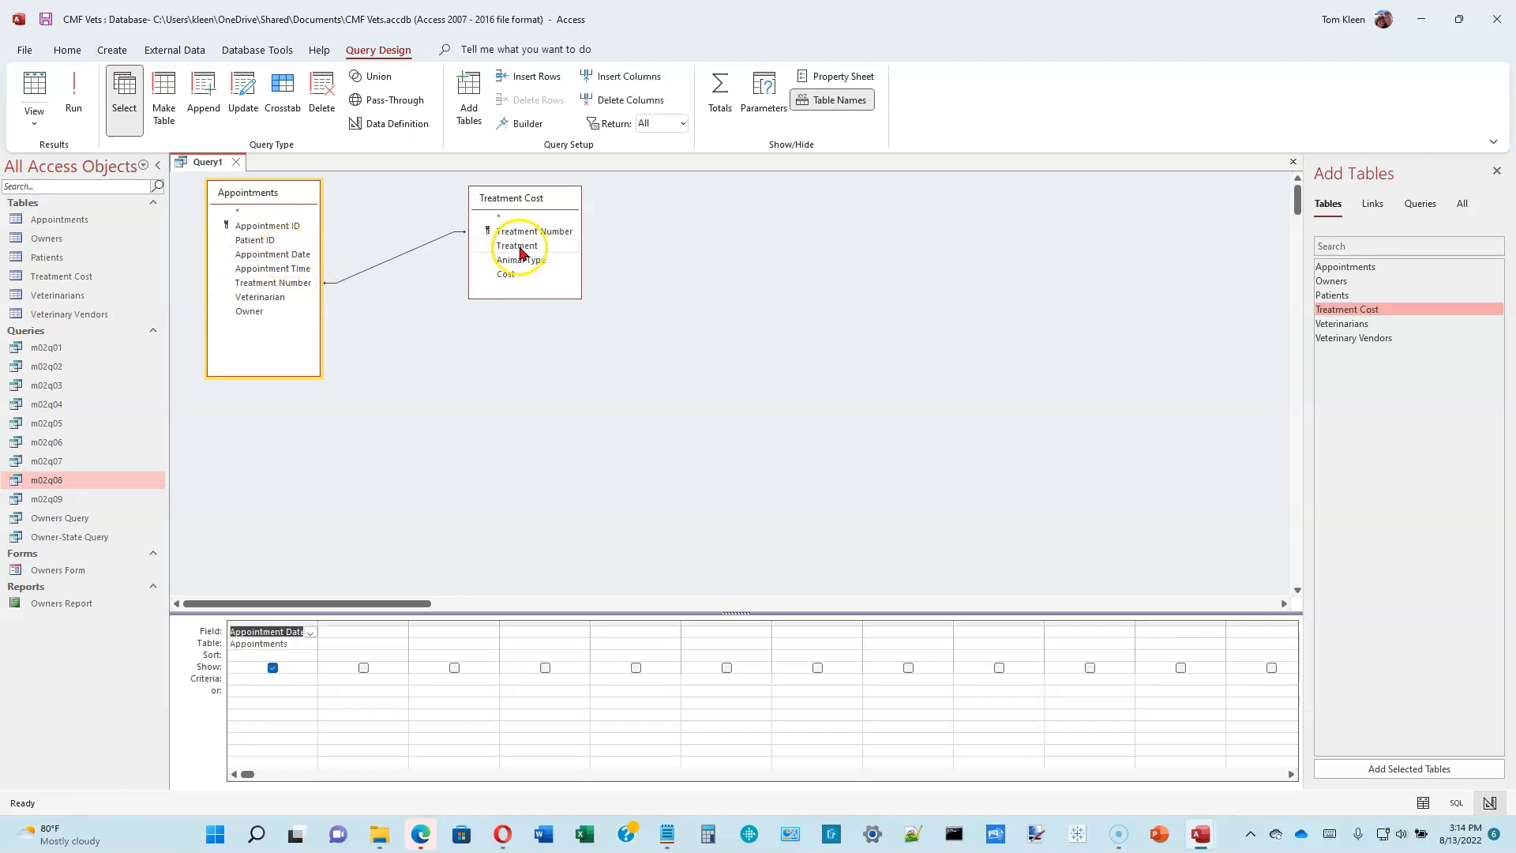
pyautogui.doubleClick(518, 247)
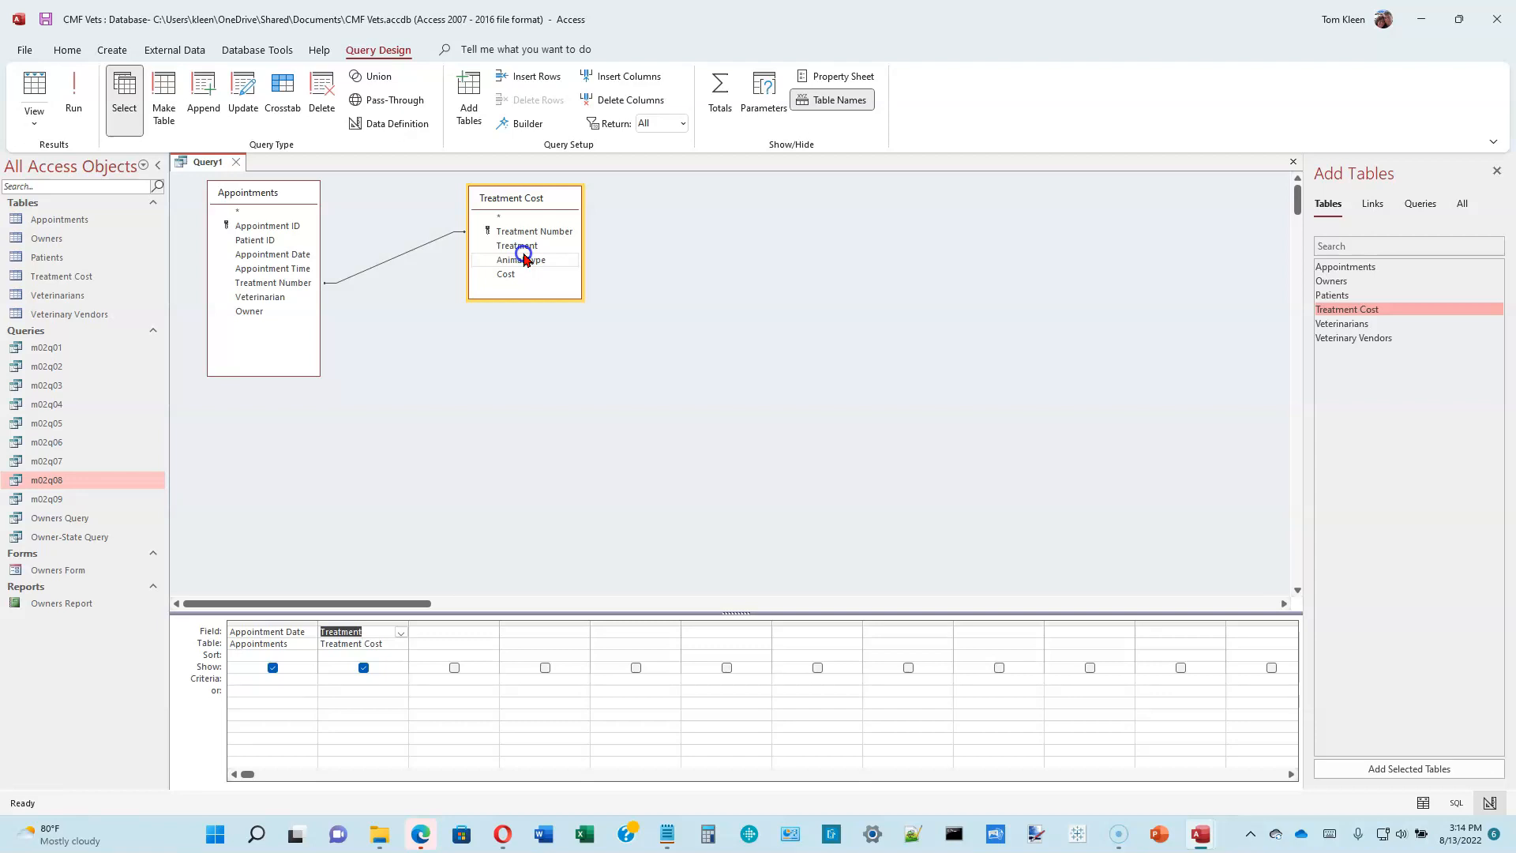
pyautogui.doubleClick(522, 260)
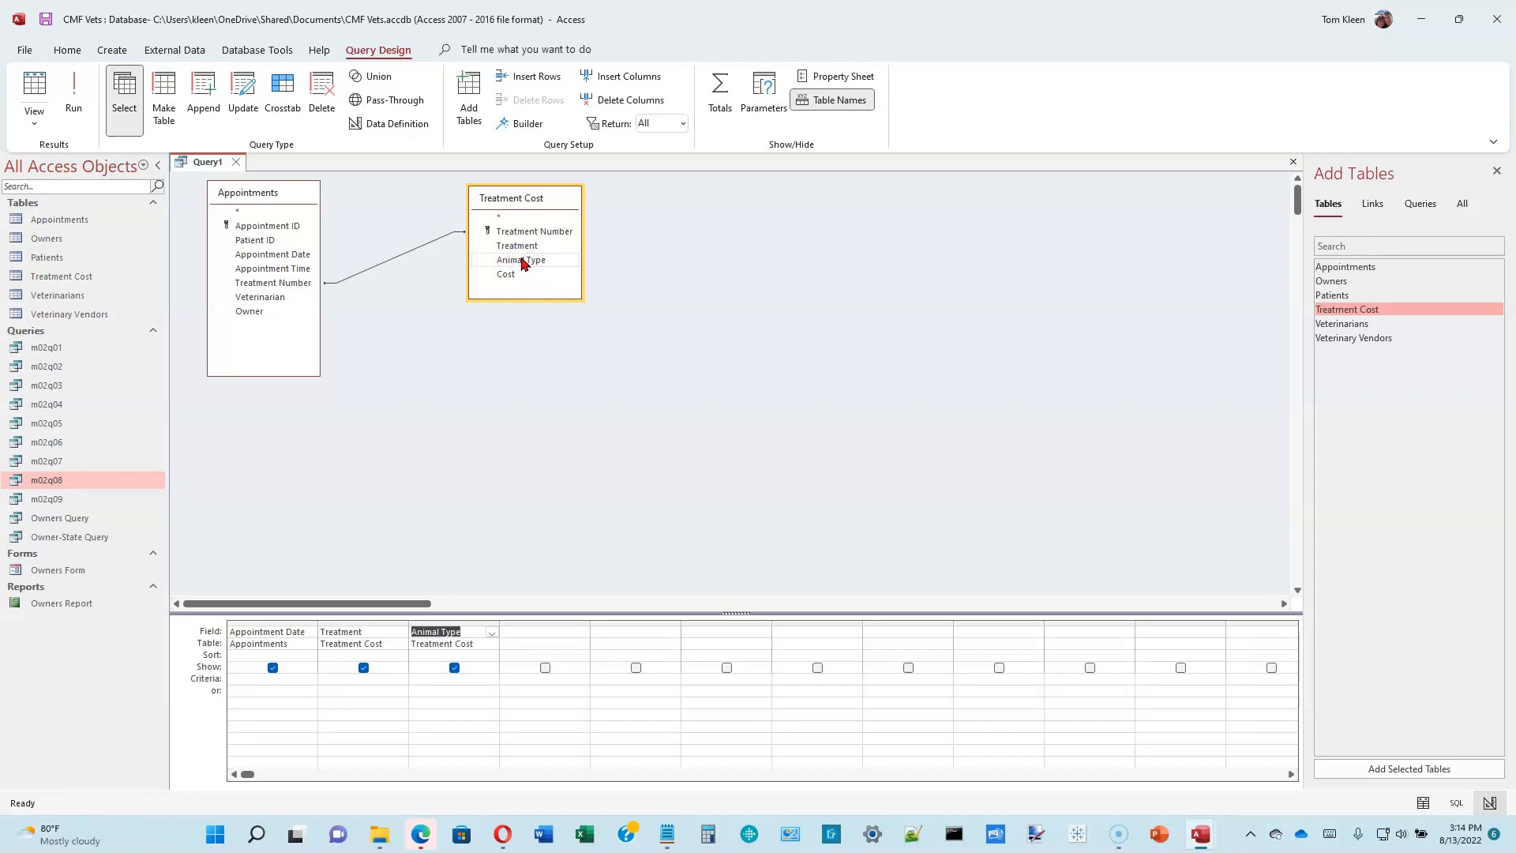
pyautogui.doubleClick(507, 274)
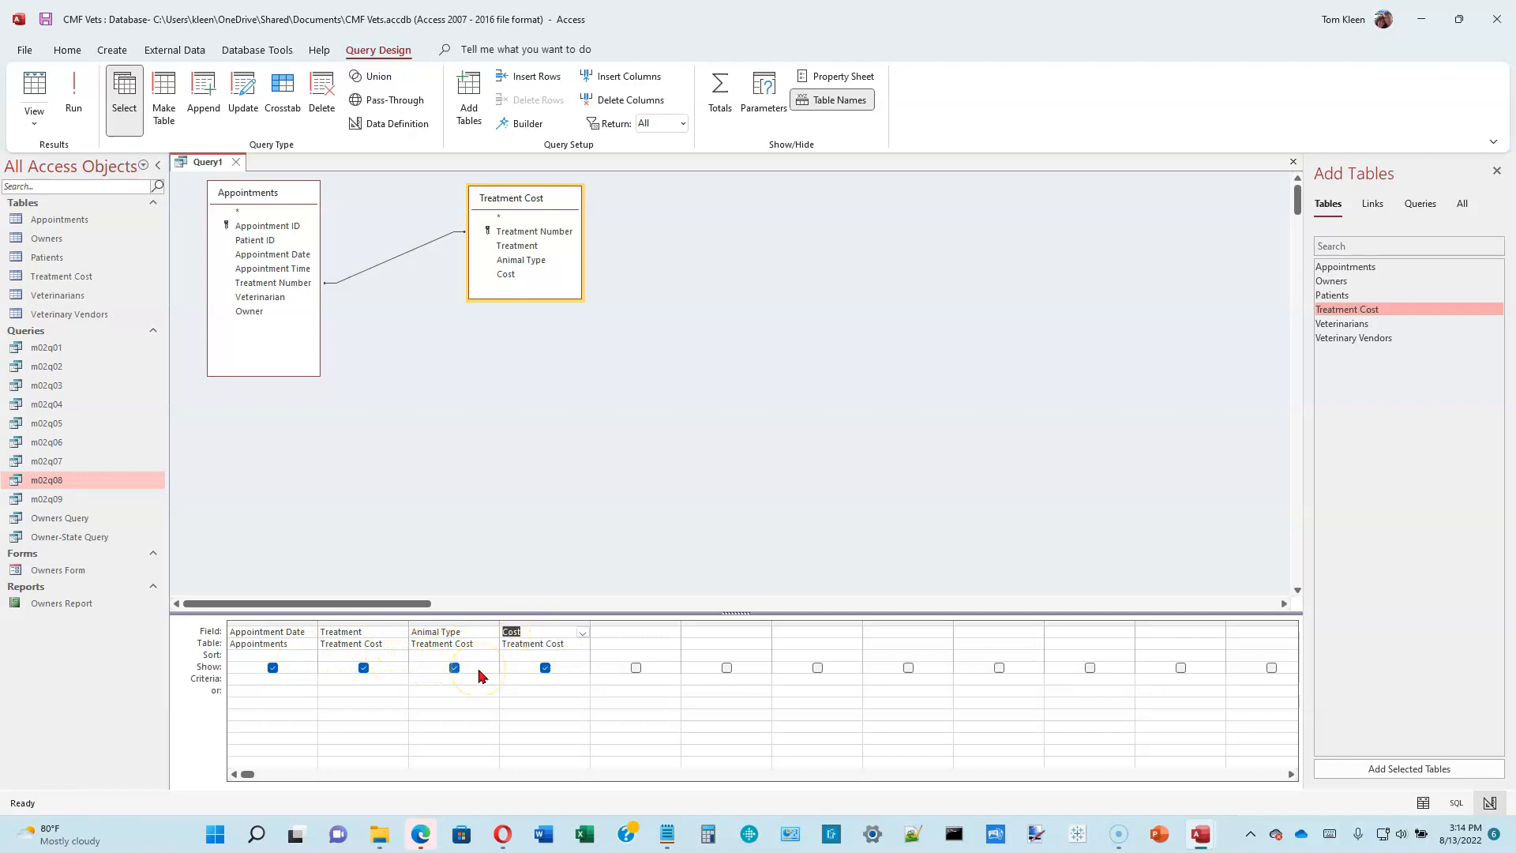
# - Sort the query in ascending order by Appointment Date and by Treatment
pyautogui.click(308, 656)
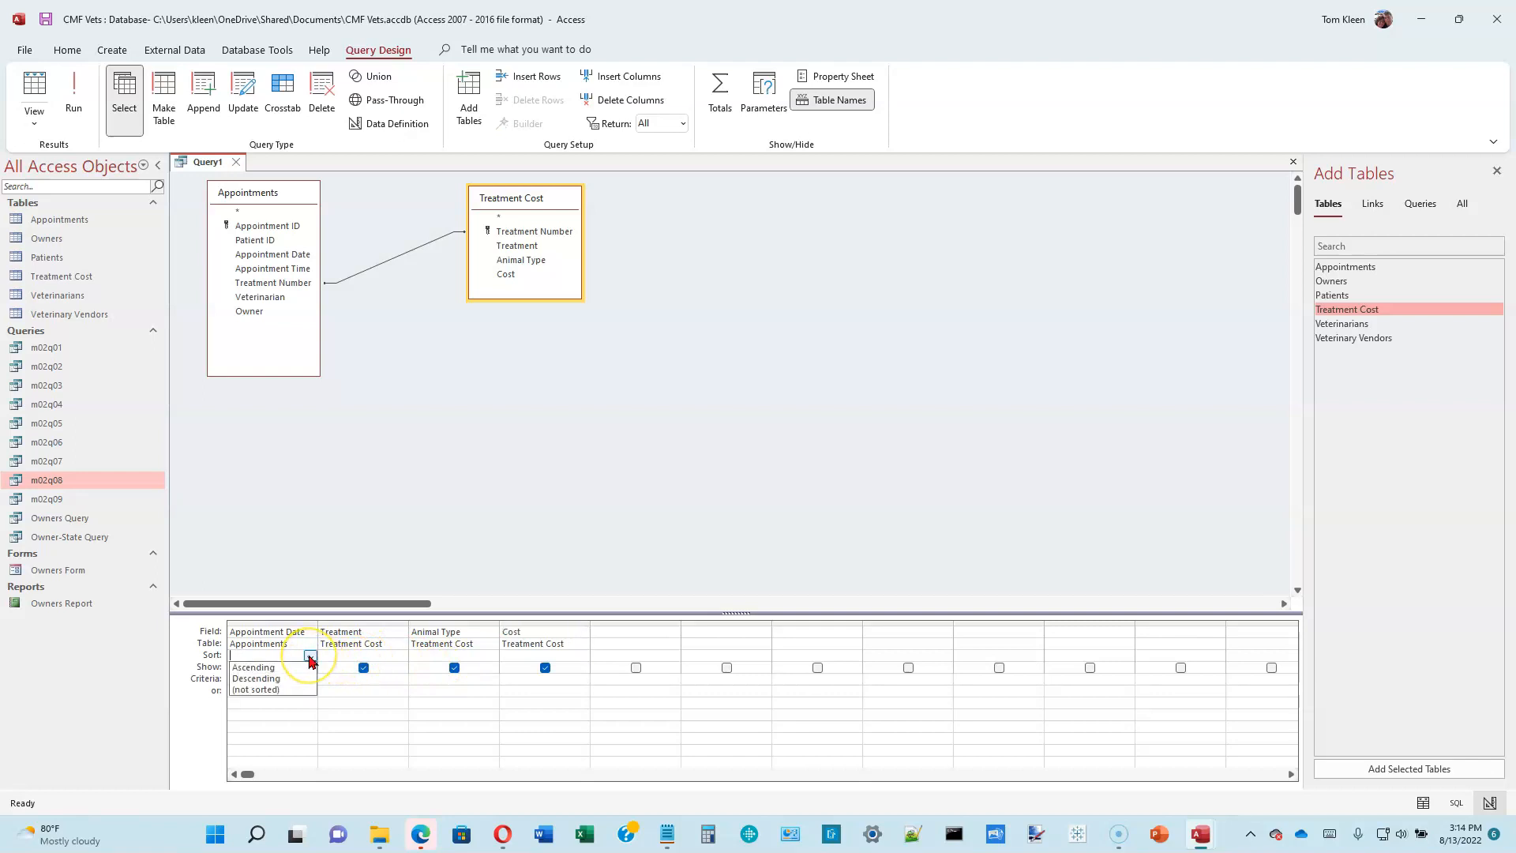
pyautogui.click(310, 658)
pyautogui.click(310, 657)
pyautogui.click(271, 668)
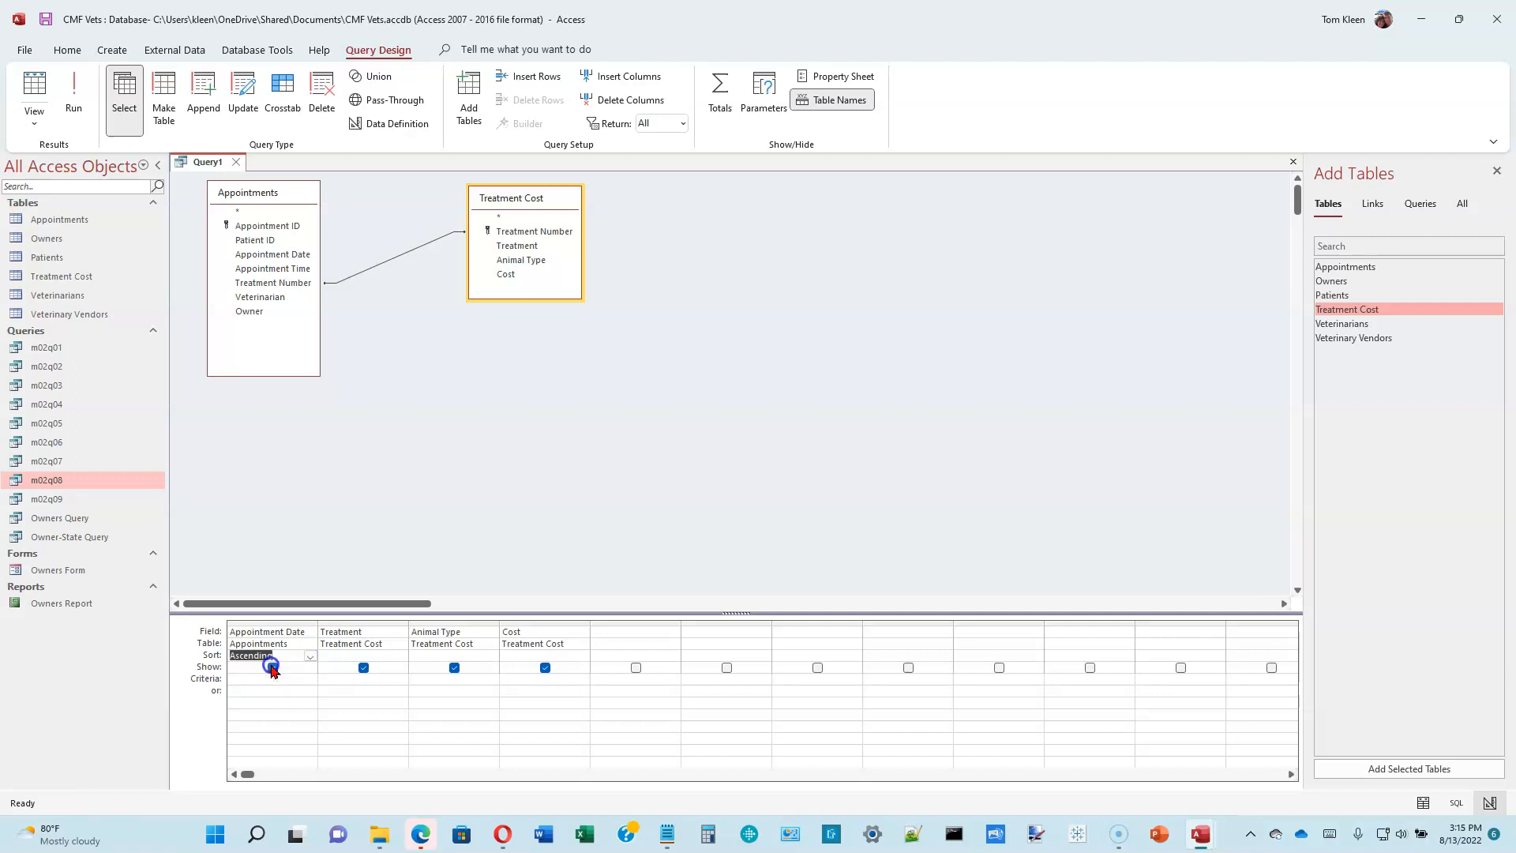
pyautogui.click(389, 656)
pyautogui.click(401, 657)
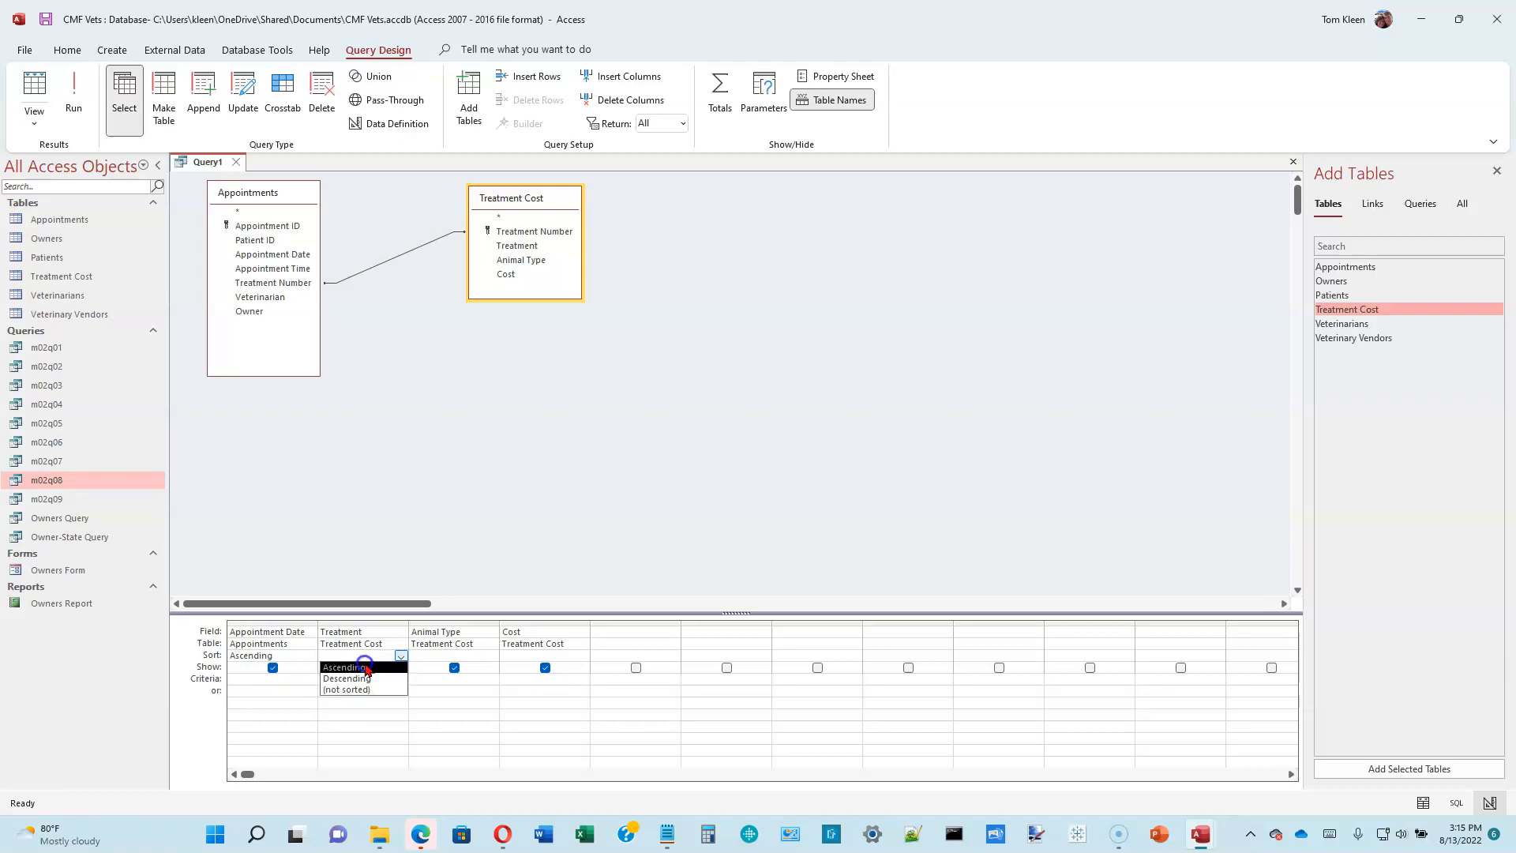
pyautogui.click(364, 667)
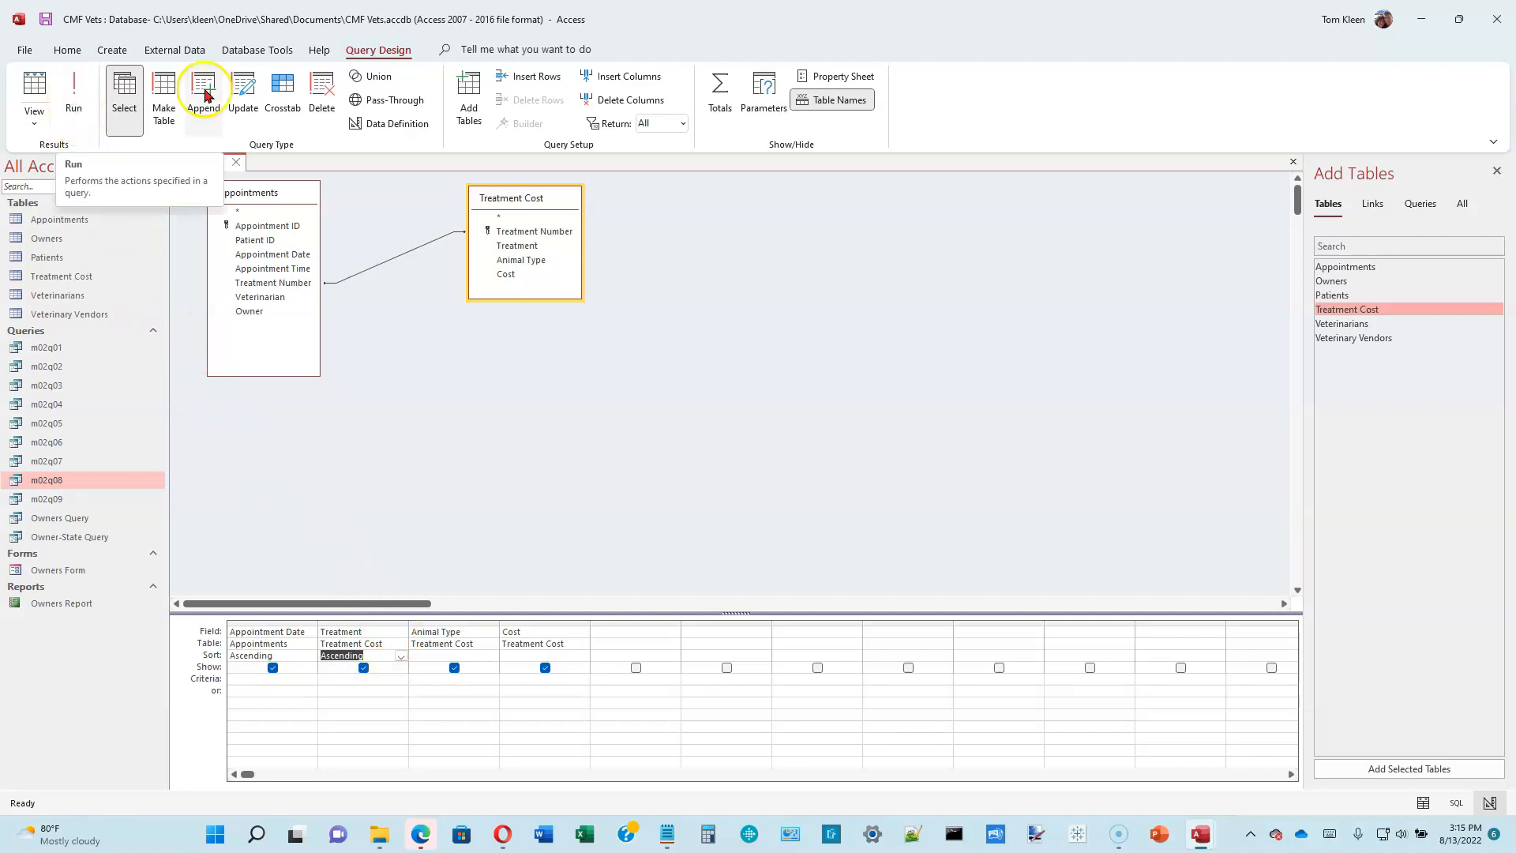
# - Run the query and examine the sort order of the records dated 6/30/2021
pyautogui.click(75, 92)
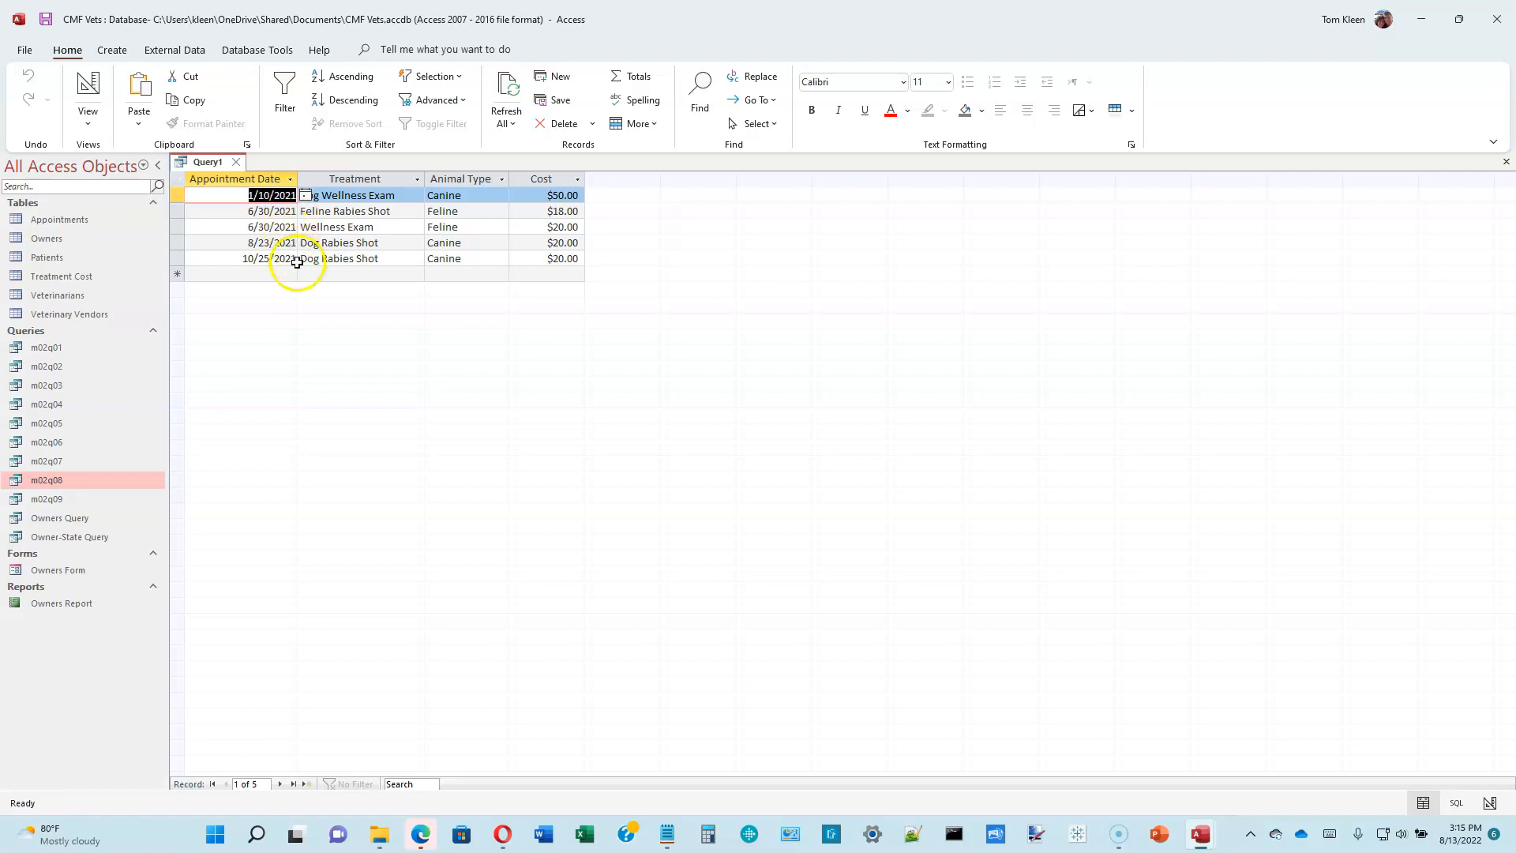
pyautogui.click(172, 211)
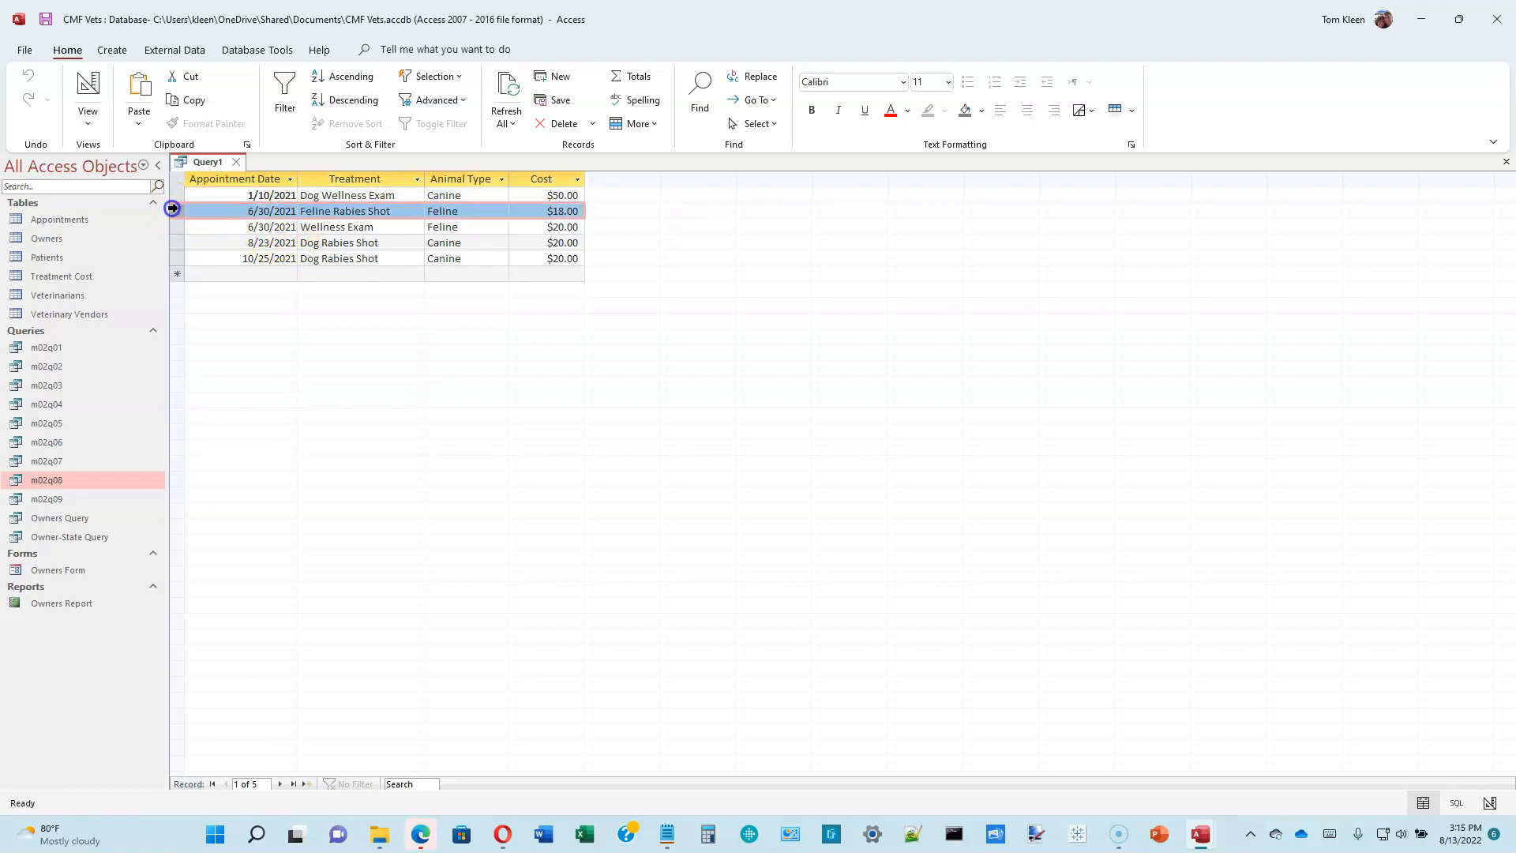
pyautogui.moveTo(172, 214); pyautogui.dragTo(168, 220)
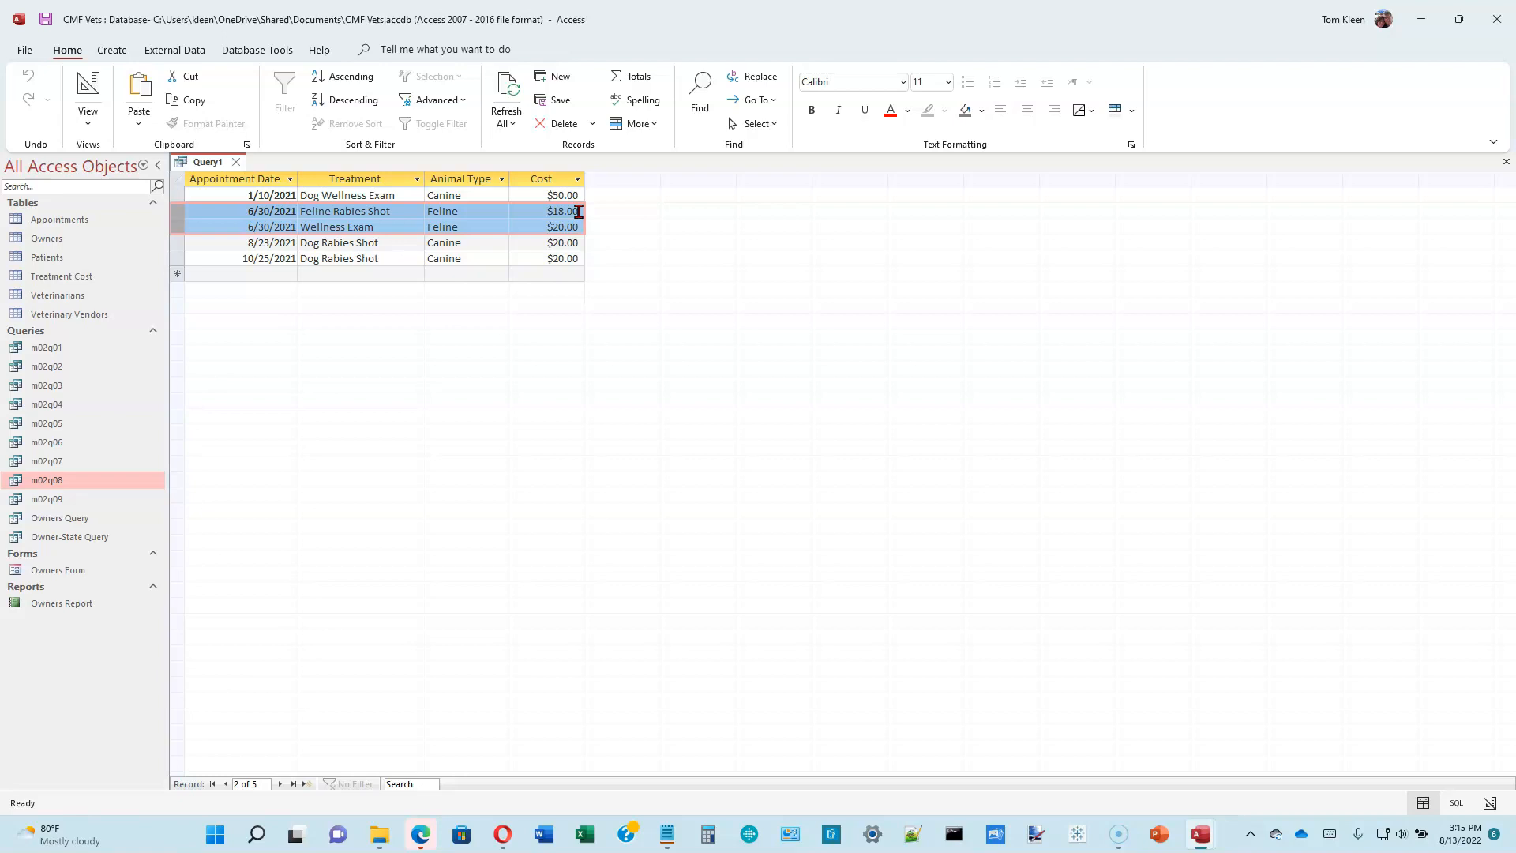
pyautogui.click(566, 209)
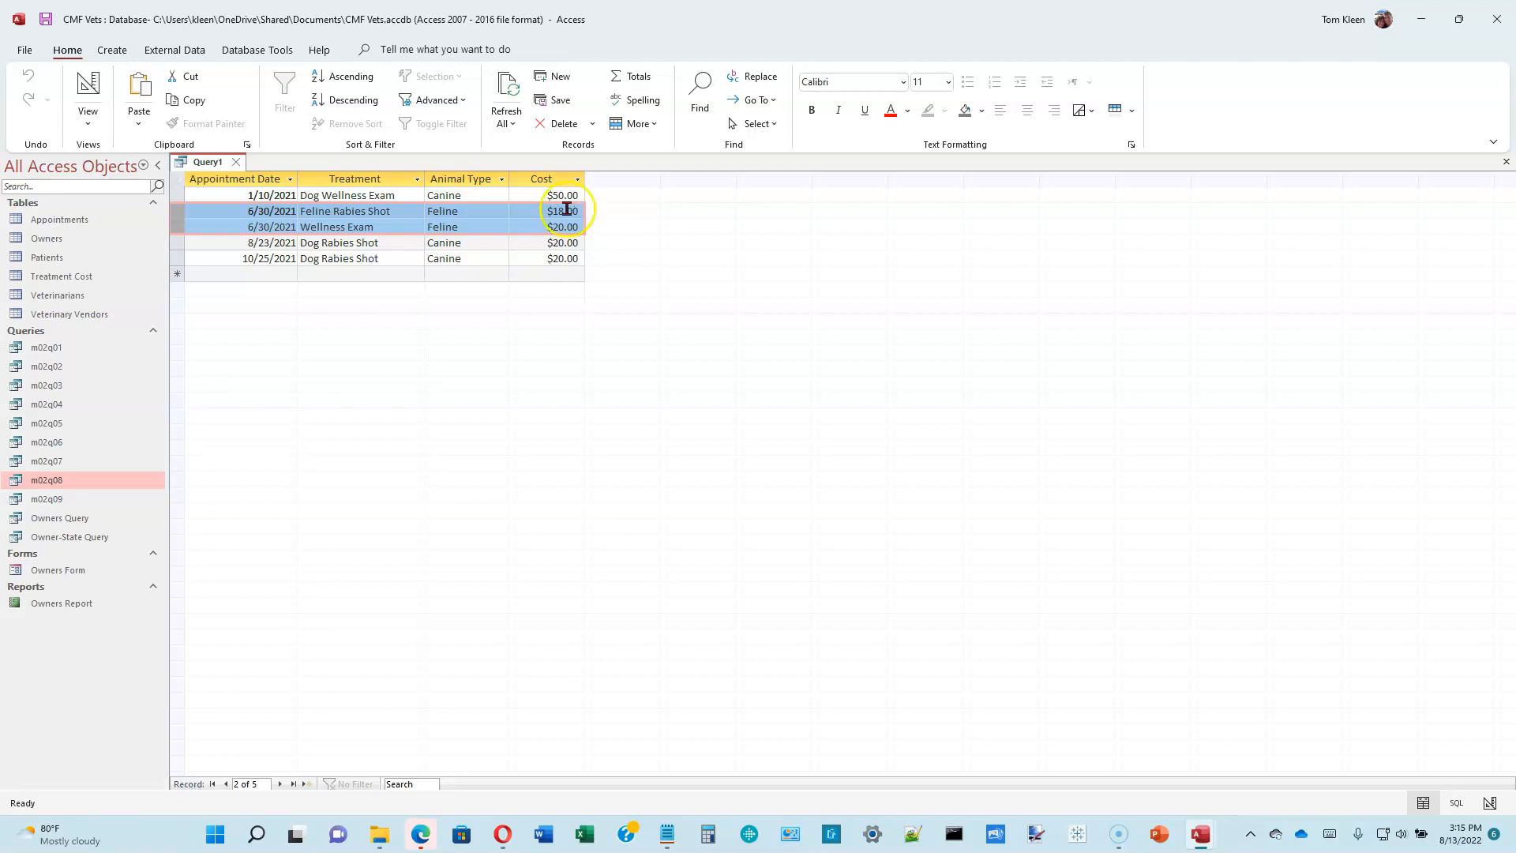
# - Close the query and save it as "Appointments and Treatments"
pyautogui.click(236, 163)
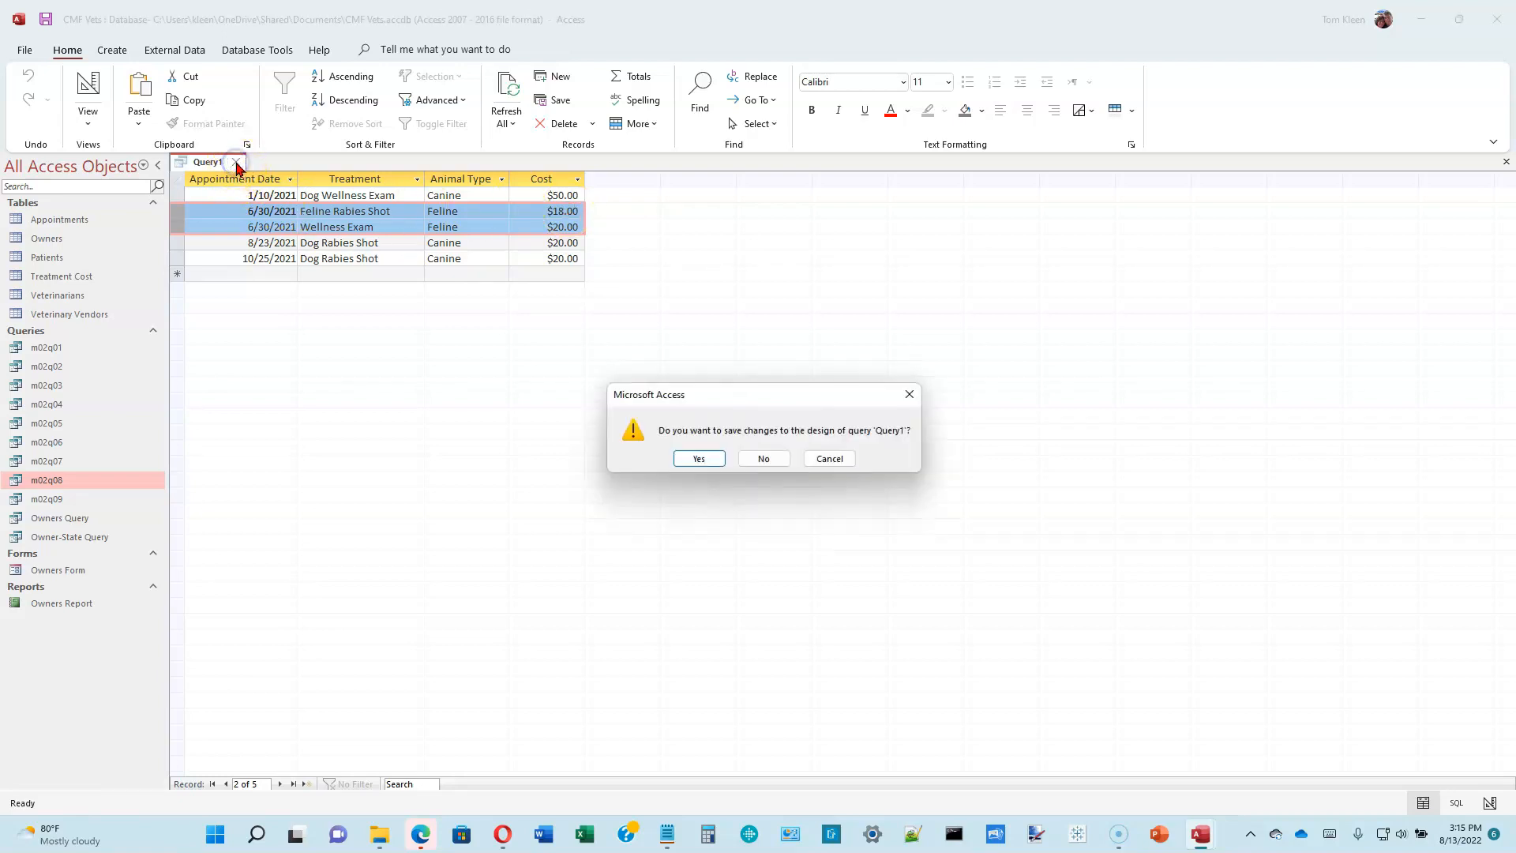
pyautogui.click(705, 464)
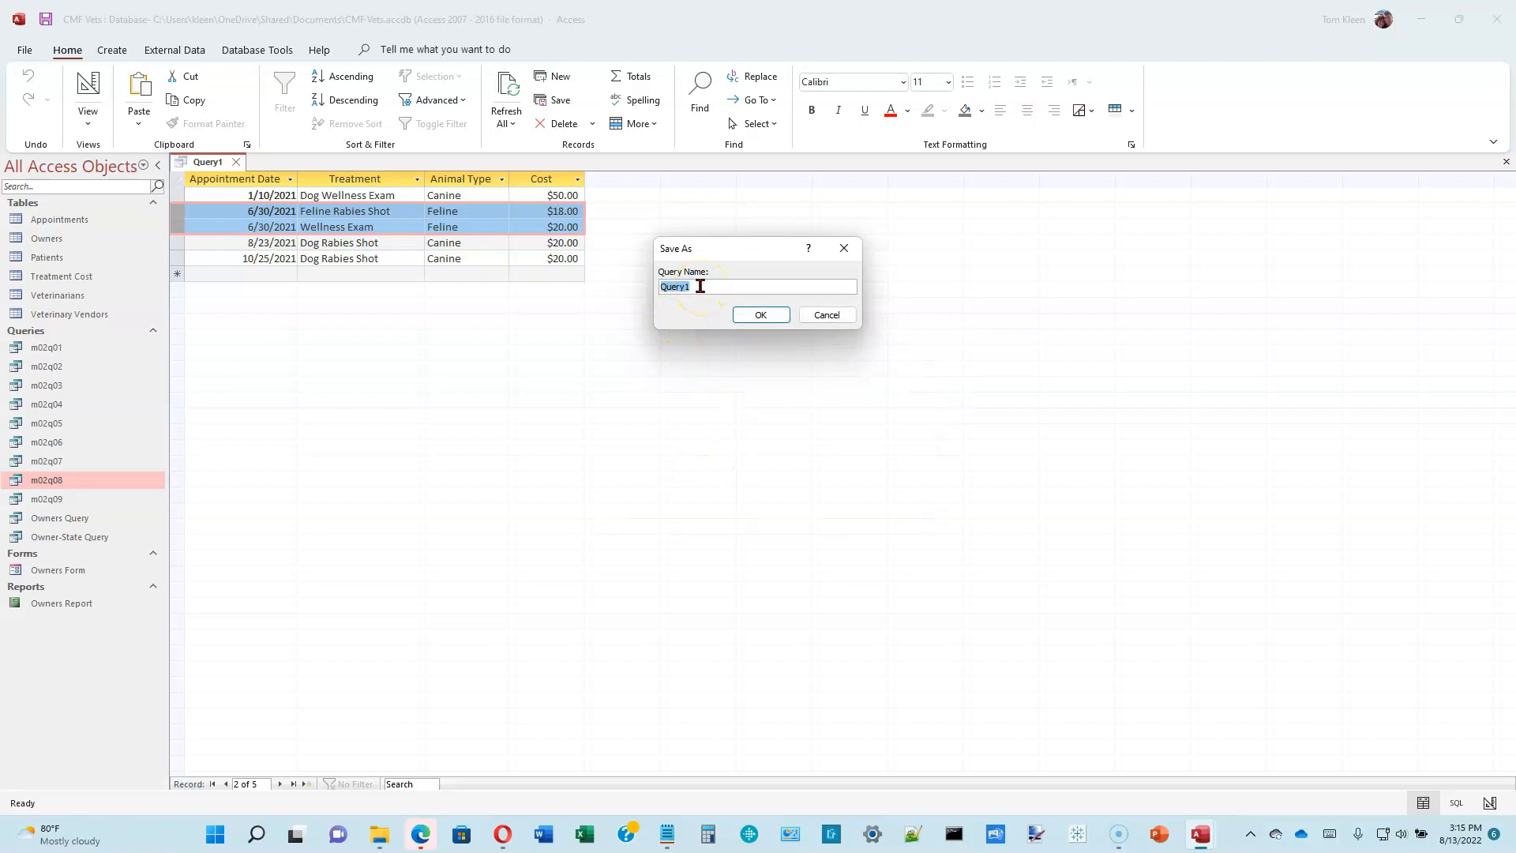
pyautogui.write('Appointments and Treatments')
pyautogui.click(750, 316)
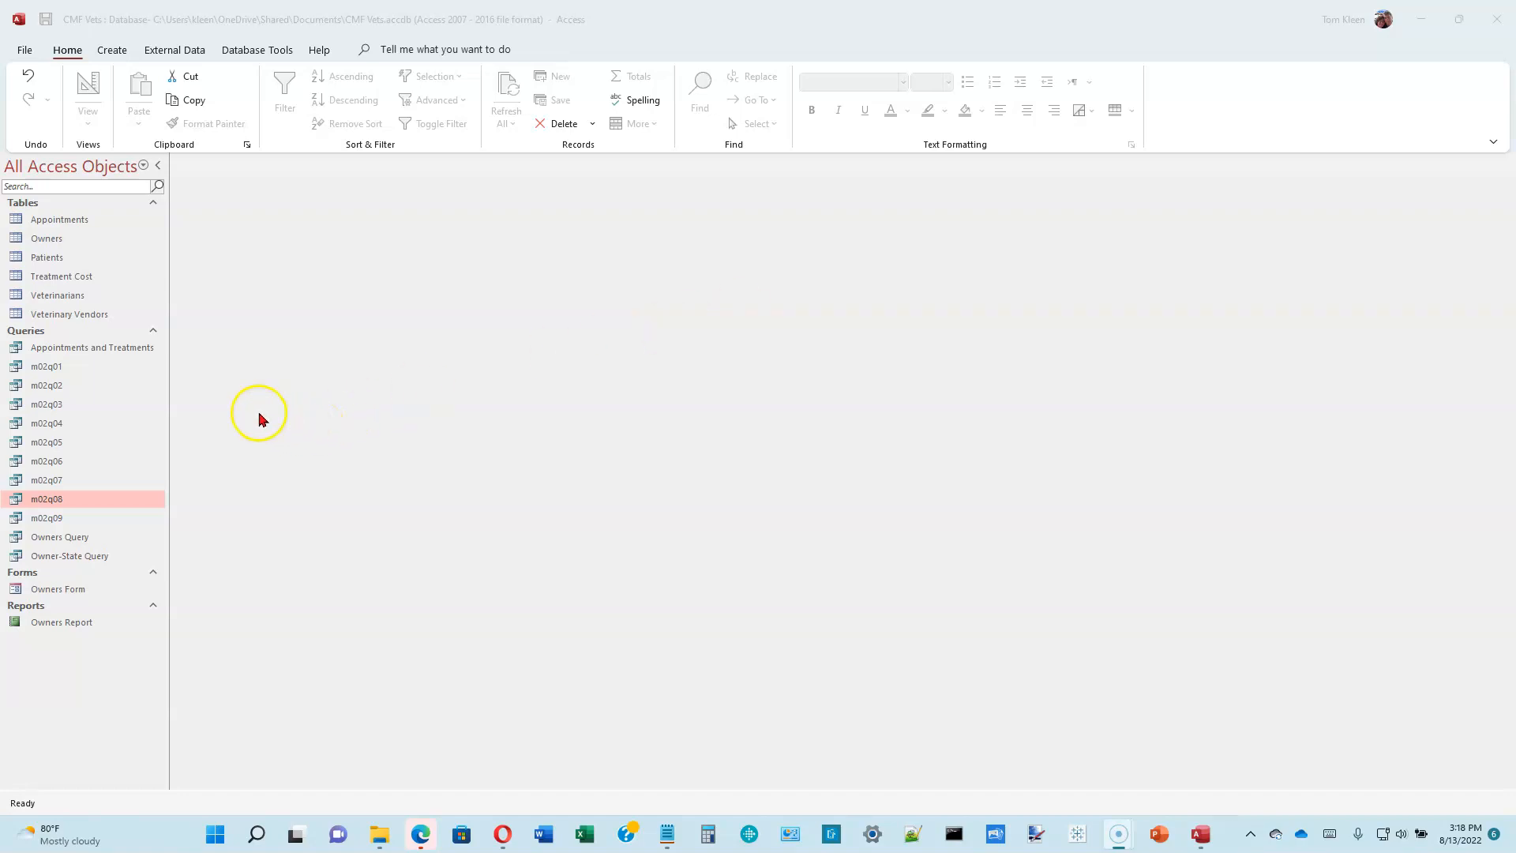
# - Open the Appointments and Treatments query's design and set its join to include all Treatment Cost records and only matching Appointments records
pyautogui.rightClick(120, 351)
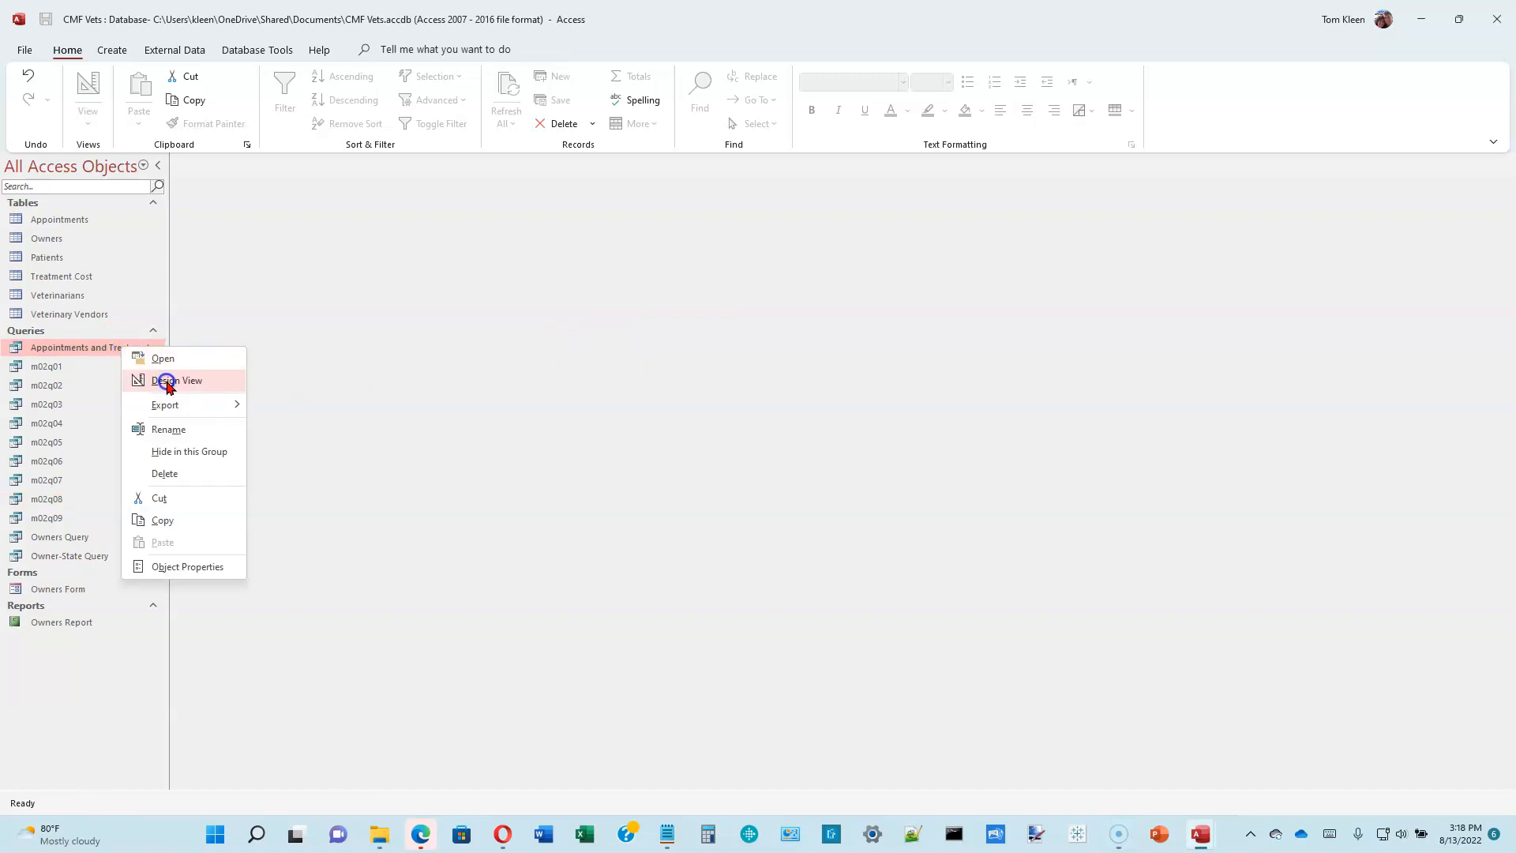
pyautogui.click(168, 382)
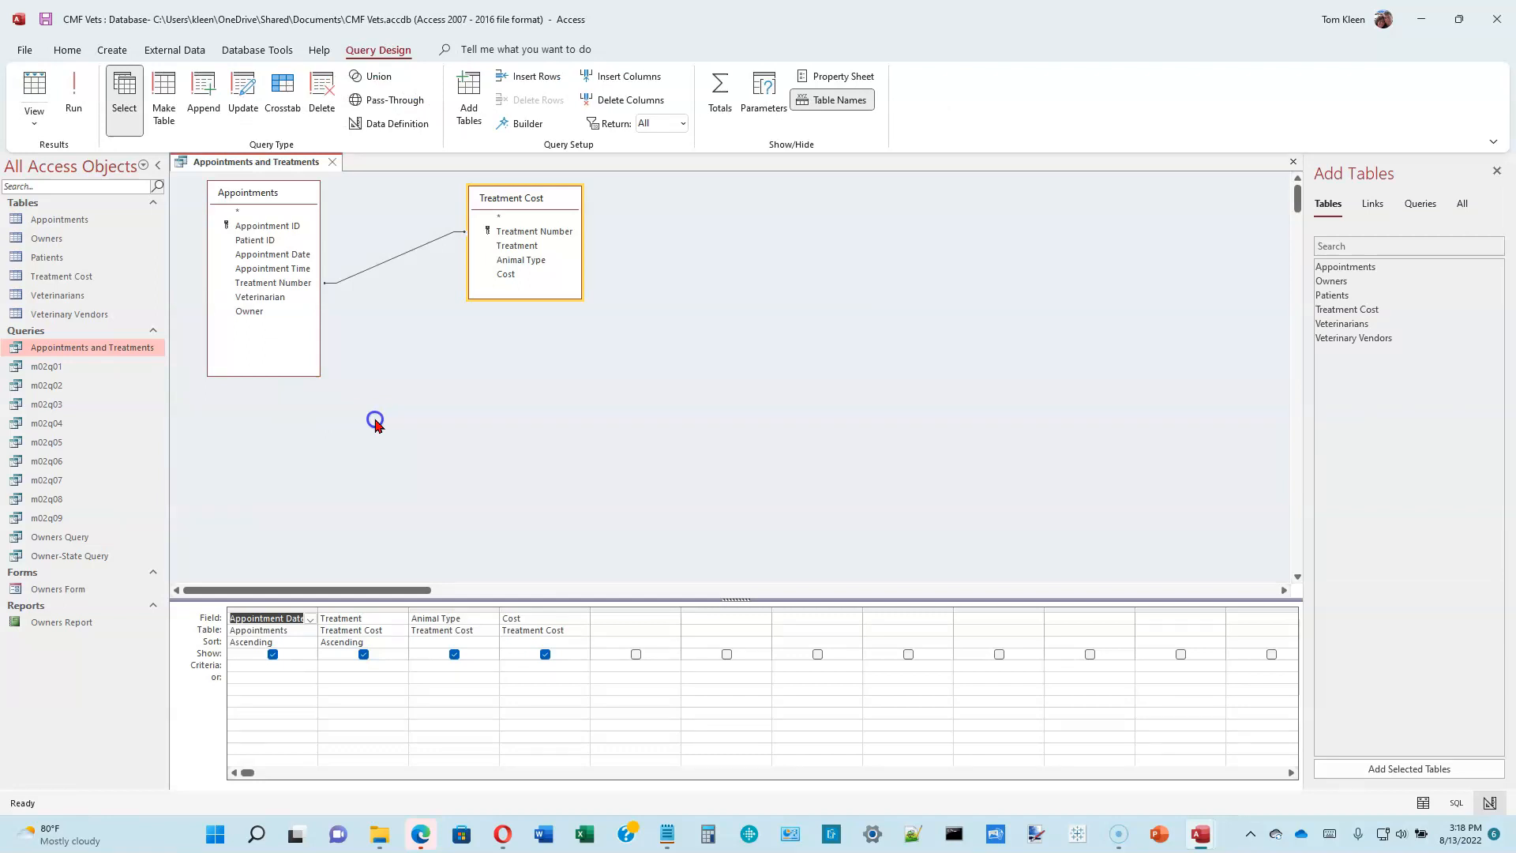
pyautogui.rightClick(380, 267)
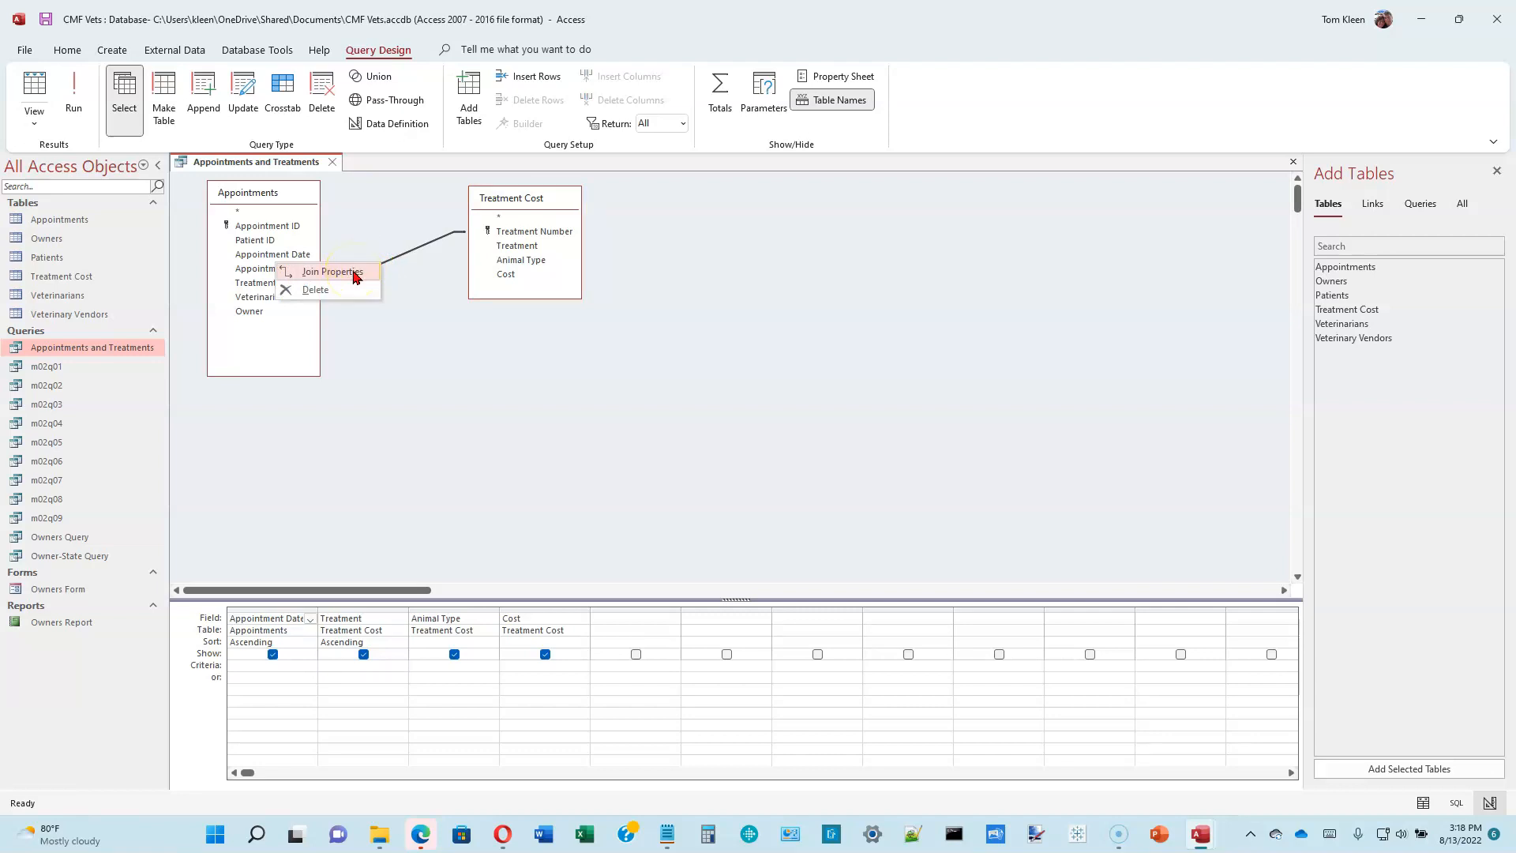
pyautogui.click(353, 274)
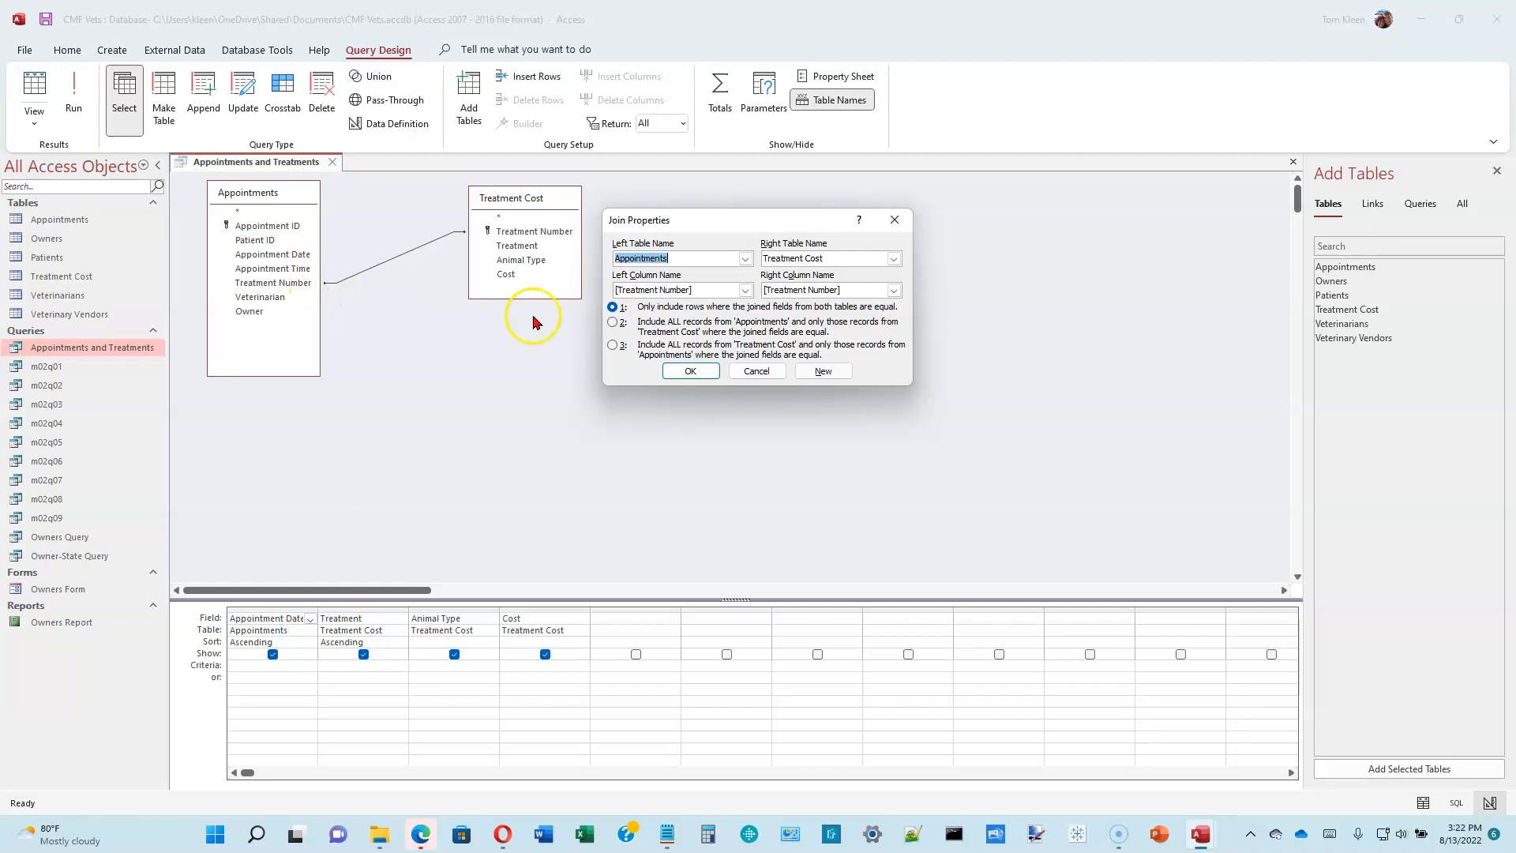
pyautogui.click(613, 322)
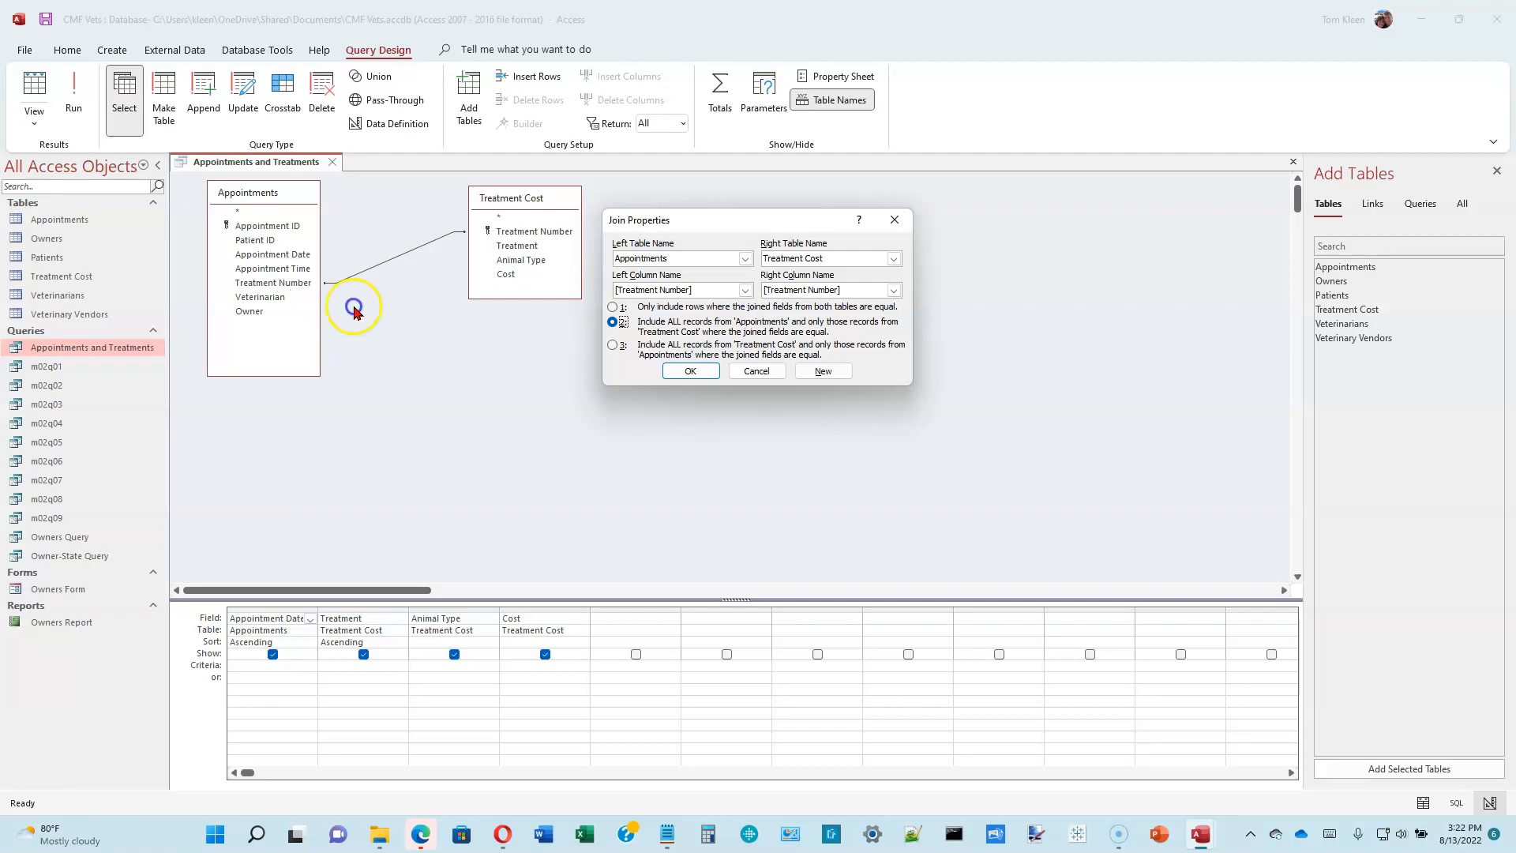
pyautogui.click(614, 346)
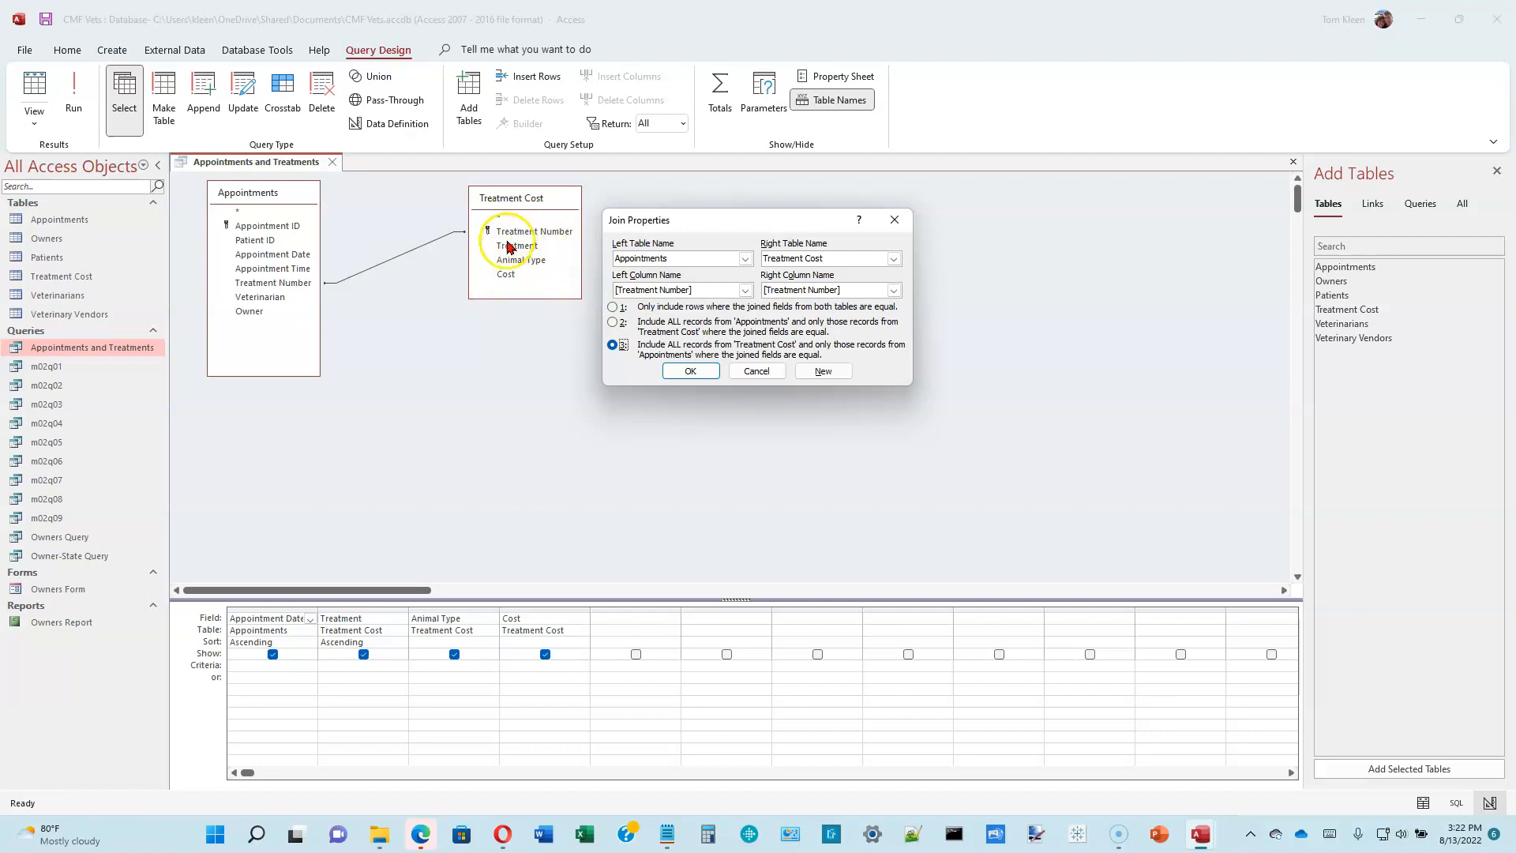
pyautogui.click(689, 373)
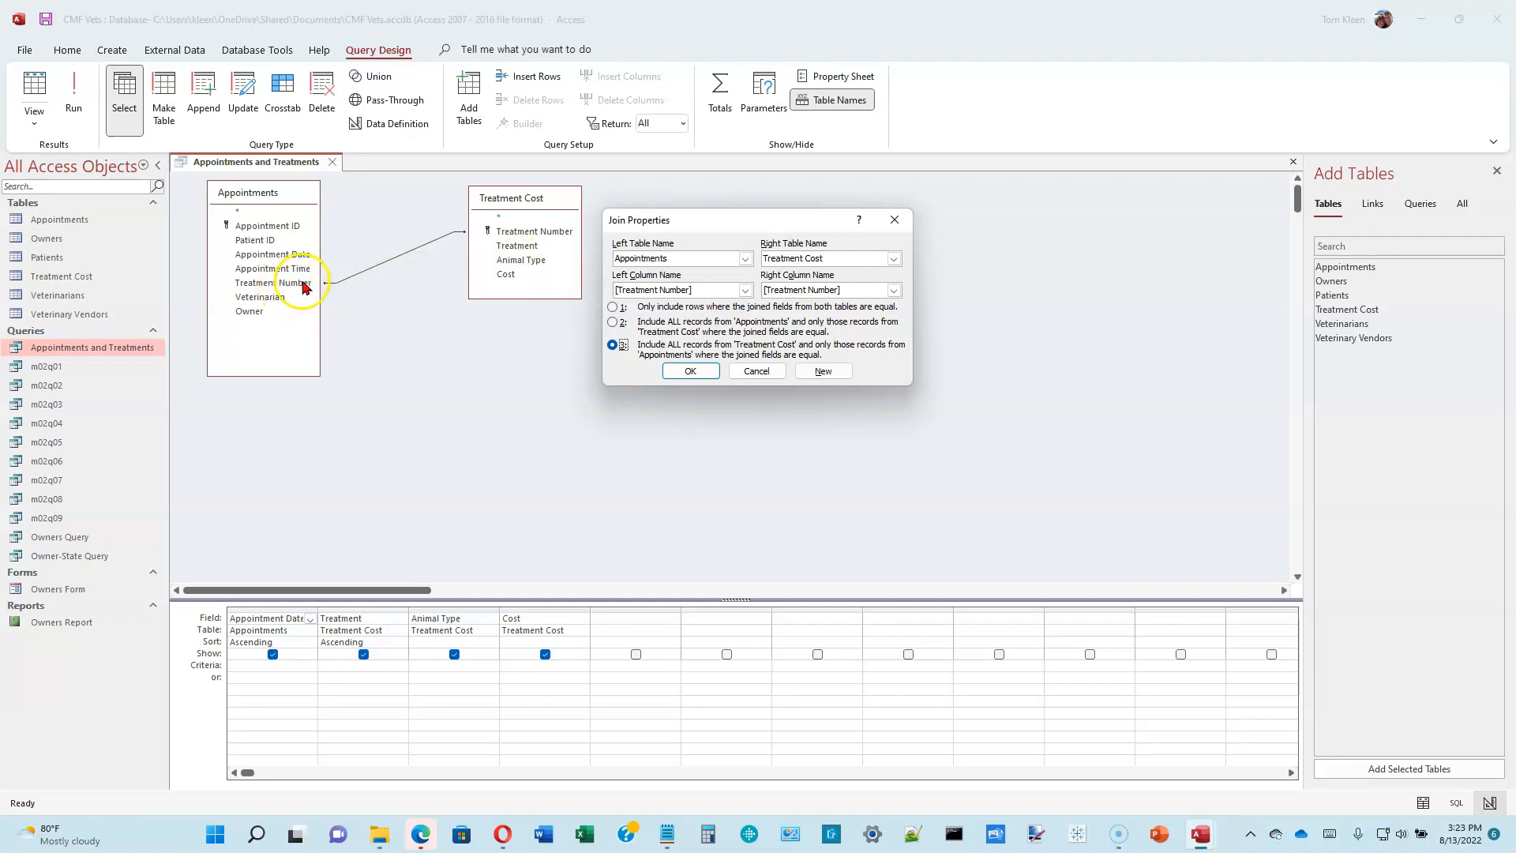
pyautogui.click(688, 372)
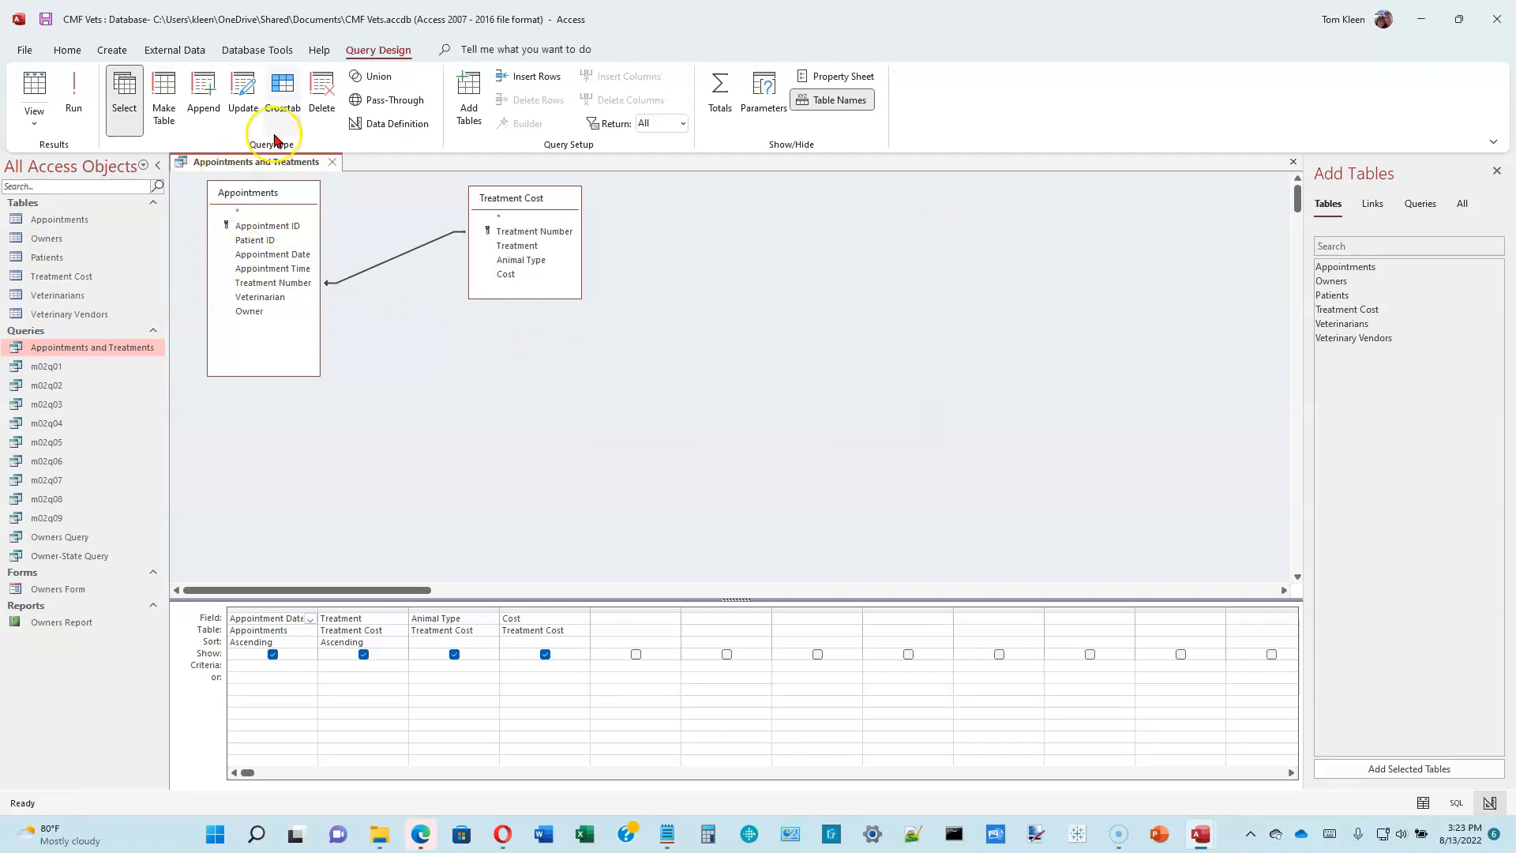
# - Run the query and examine the records that have an appointment date, including the two Dog Rabies Shot records
pyautogui.click(78, 95)
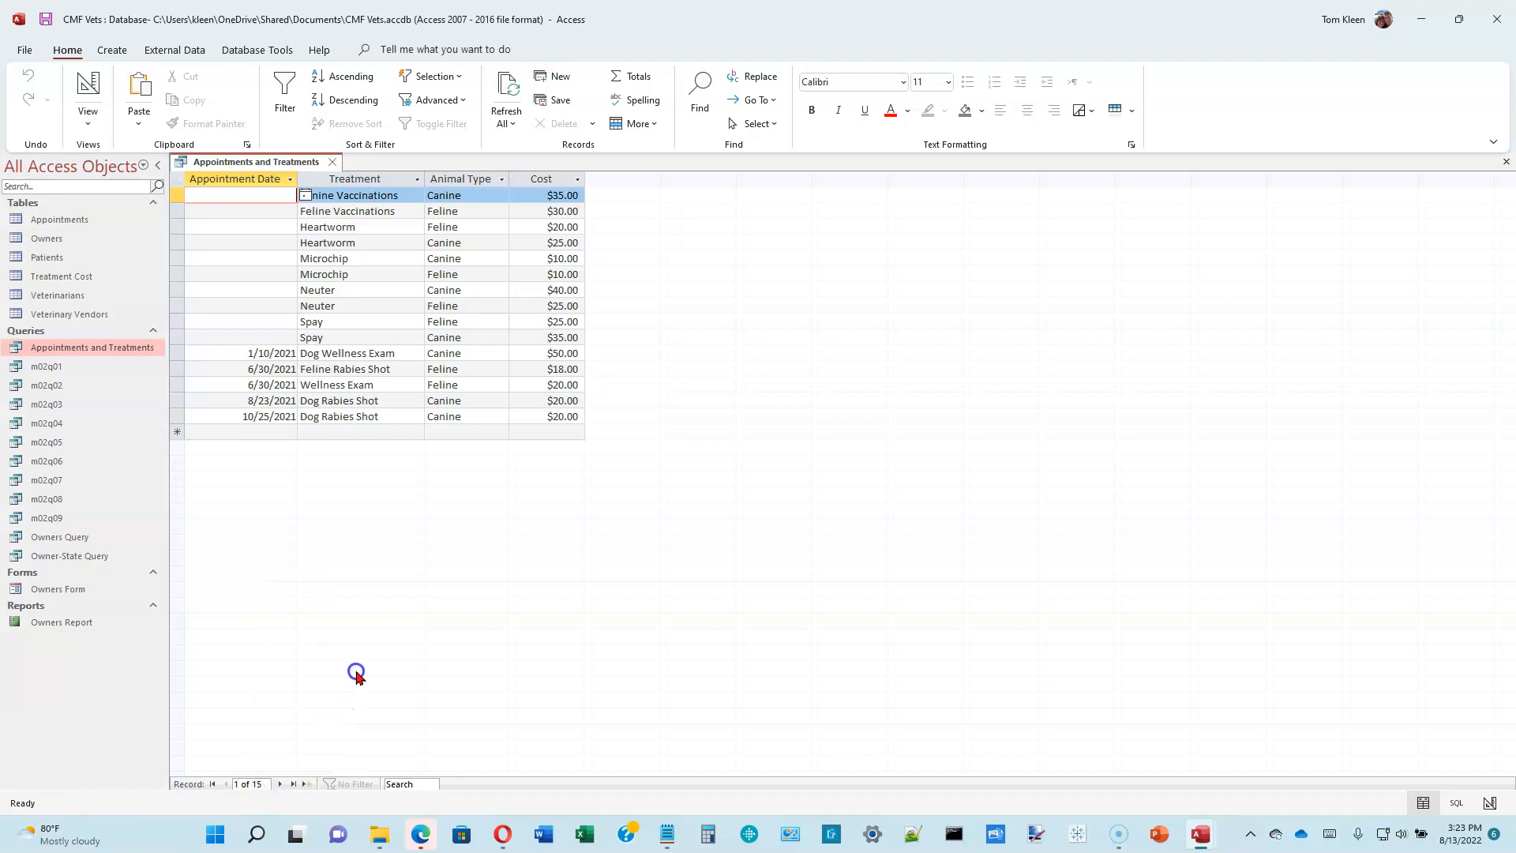
pyautogui.click(274, 372)
pyautogui.moveTo(170, 353); pyautogui.dragTo(169, 411)
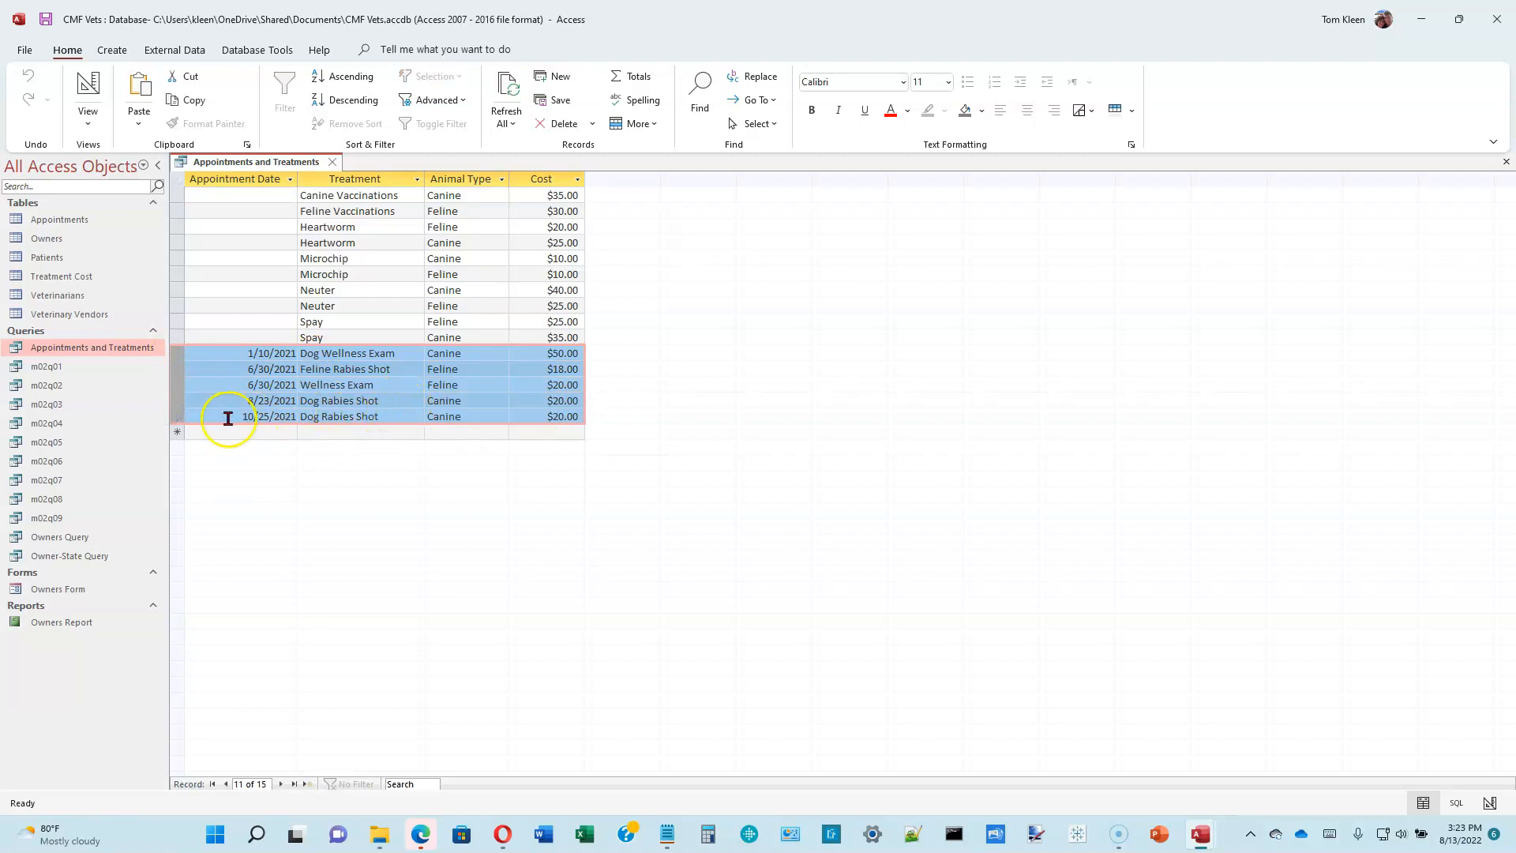
pyautogui.click(172, 401)
pyautogui.moveTo(172, 401); pyautogui.dragTo(170, 411)
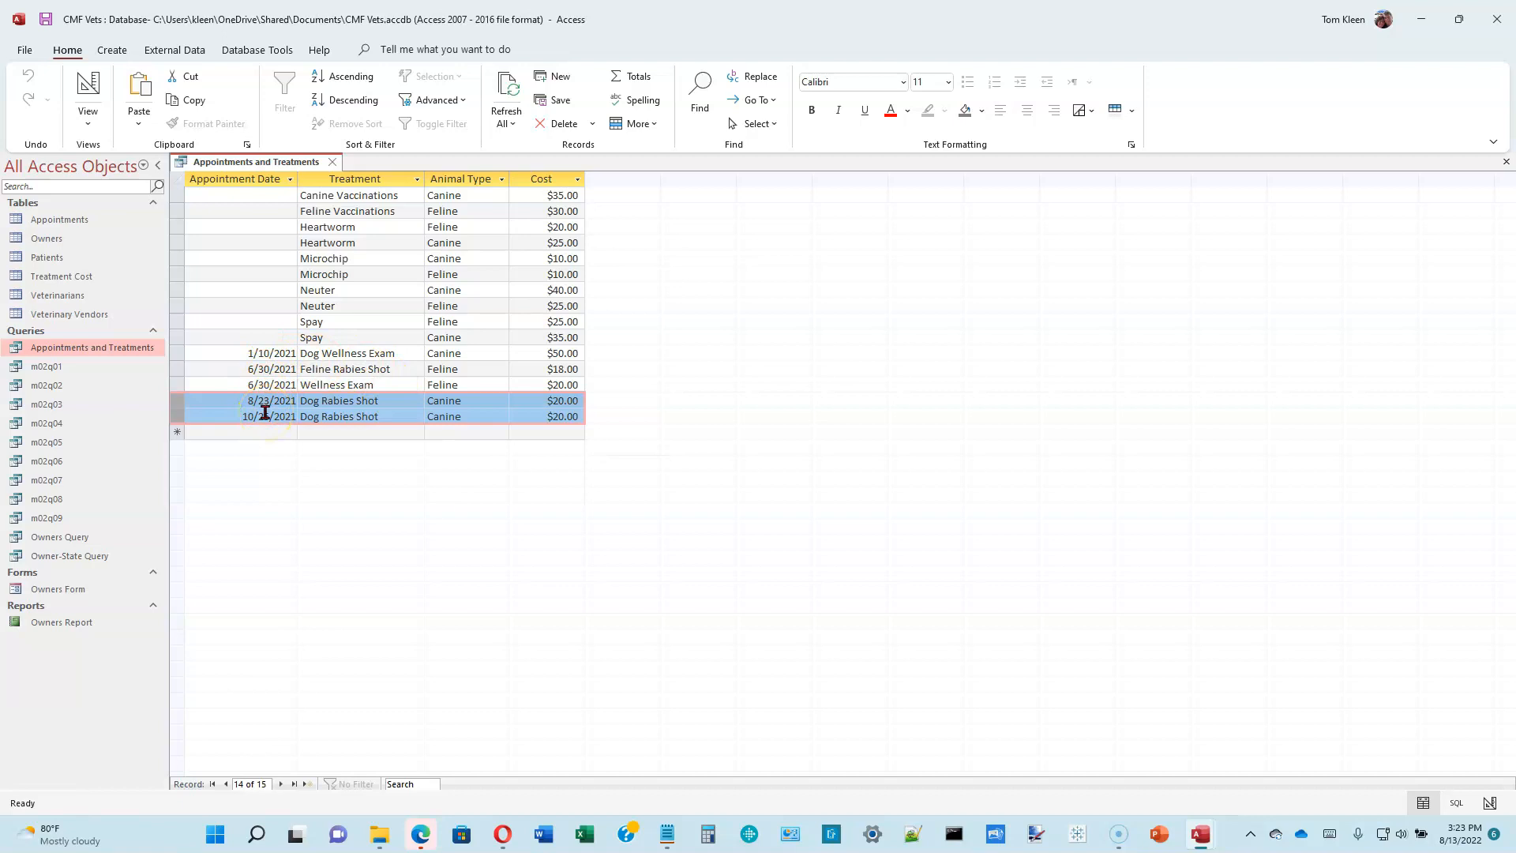
# - Return to the query's design and set the join to include all Appointments records and only matching Treatment Cost records
pyautogui.click(86, 80)
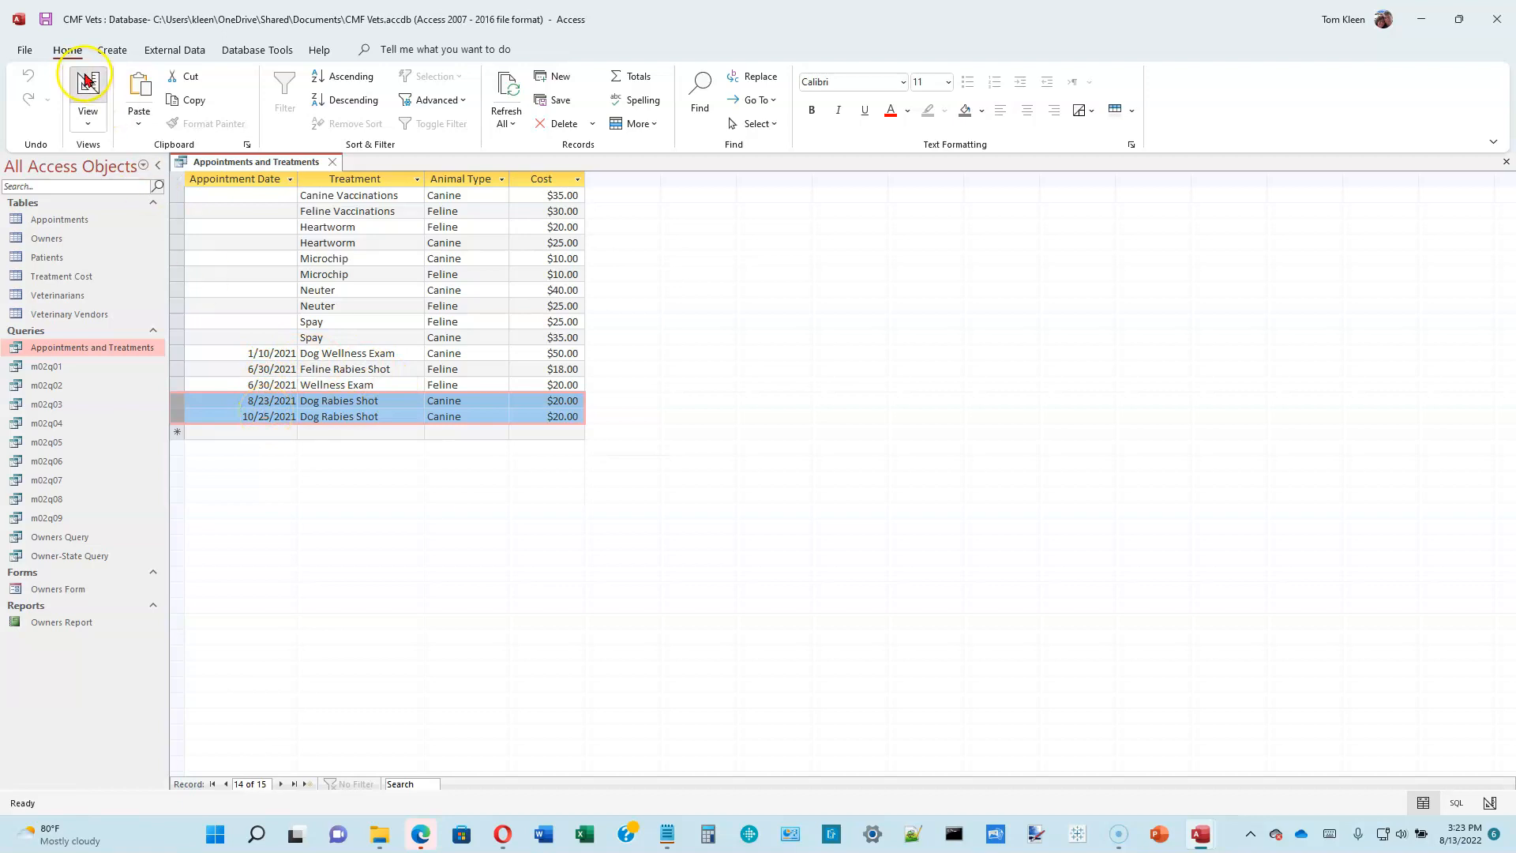
pyautogui.click(394, 262)
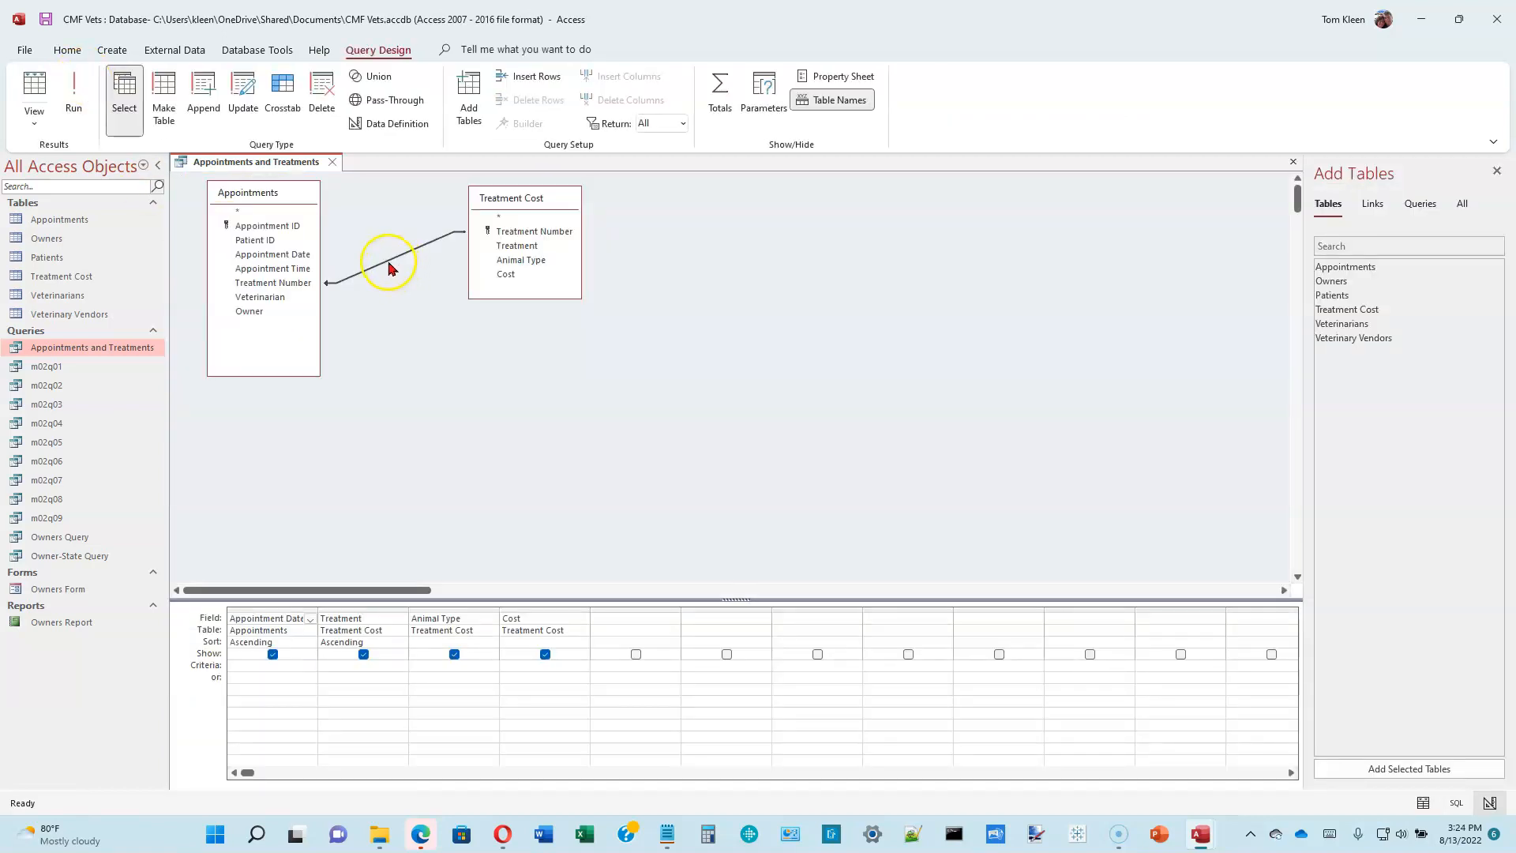
pyautogui.rightClick(389, 265)
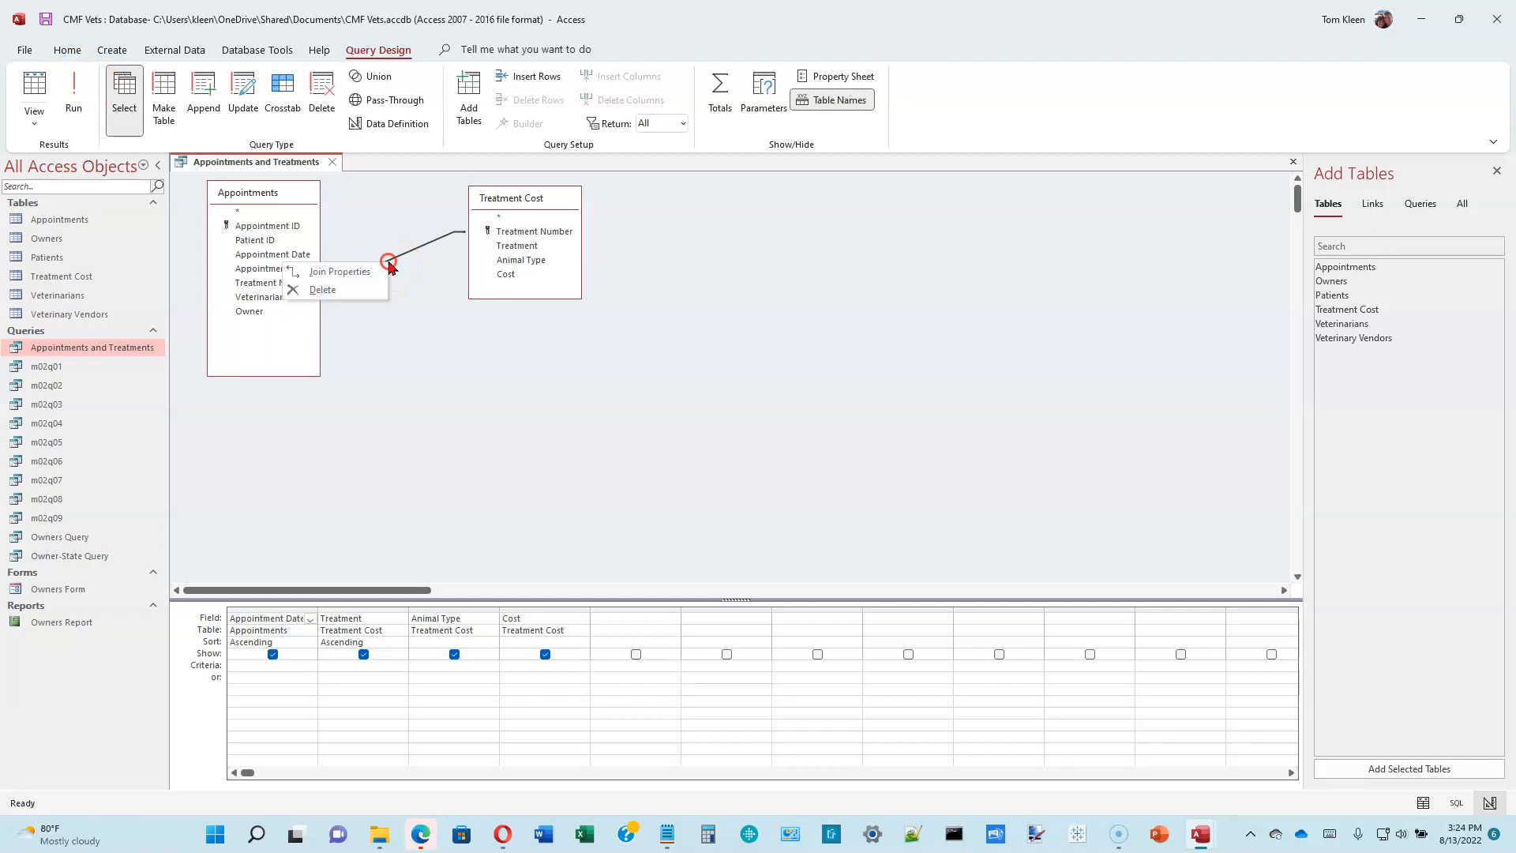
pyautogui.click(356, 271)
pyautogui.click(601, 346)
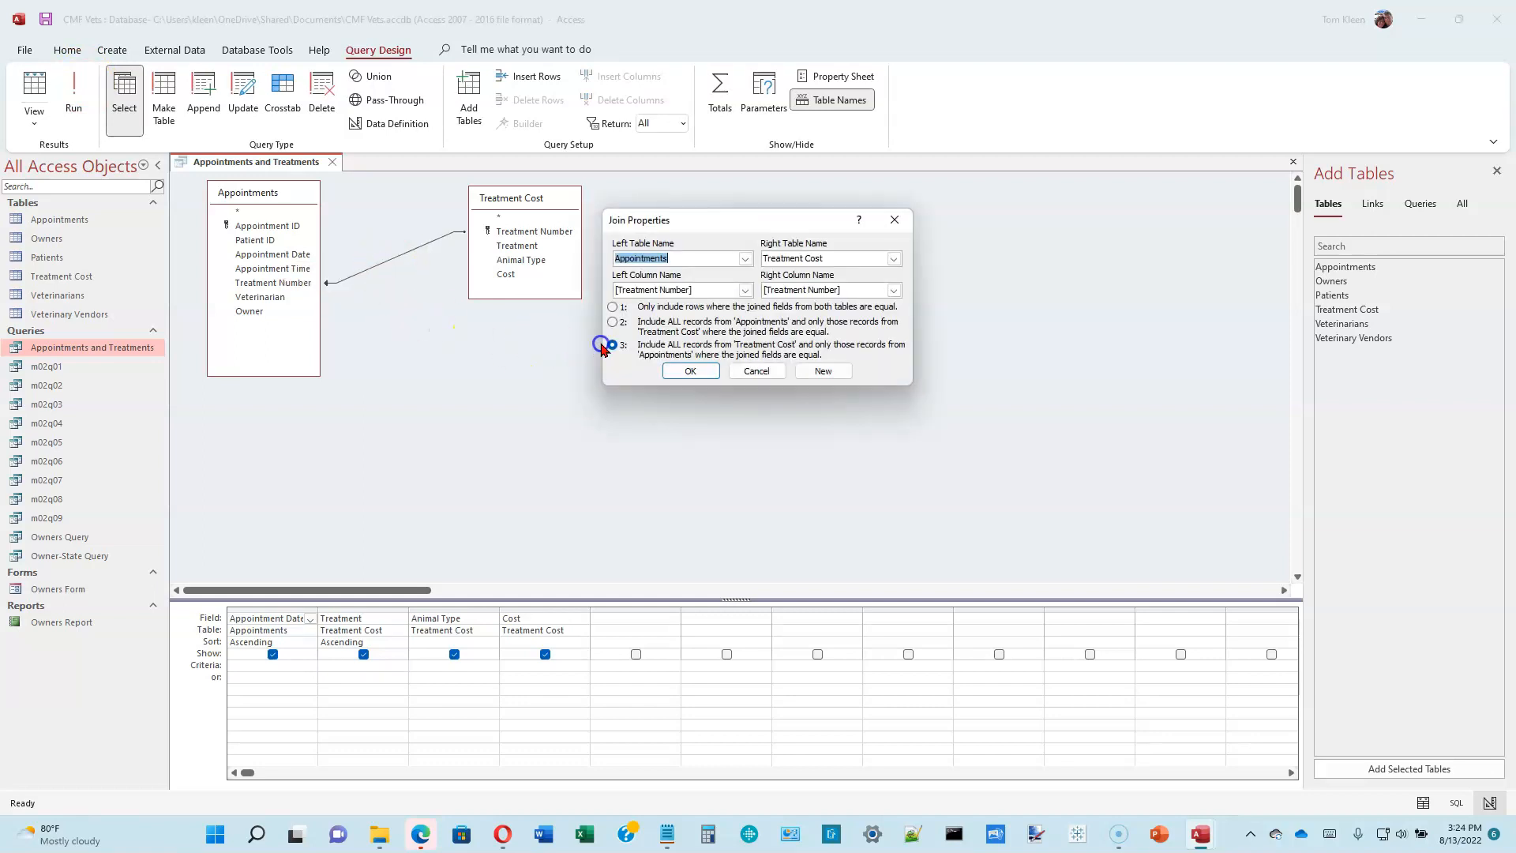
pyautogui.click(614, 307)
pyautogui.click(611, 323)
pyautogui.click(613, 323)
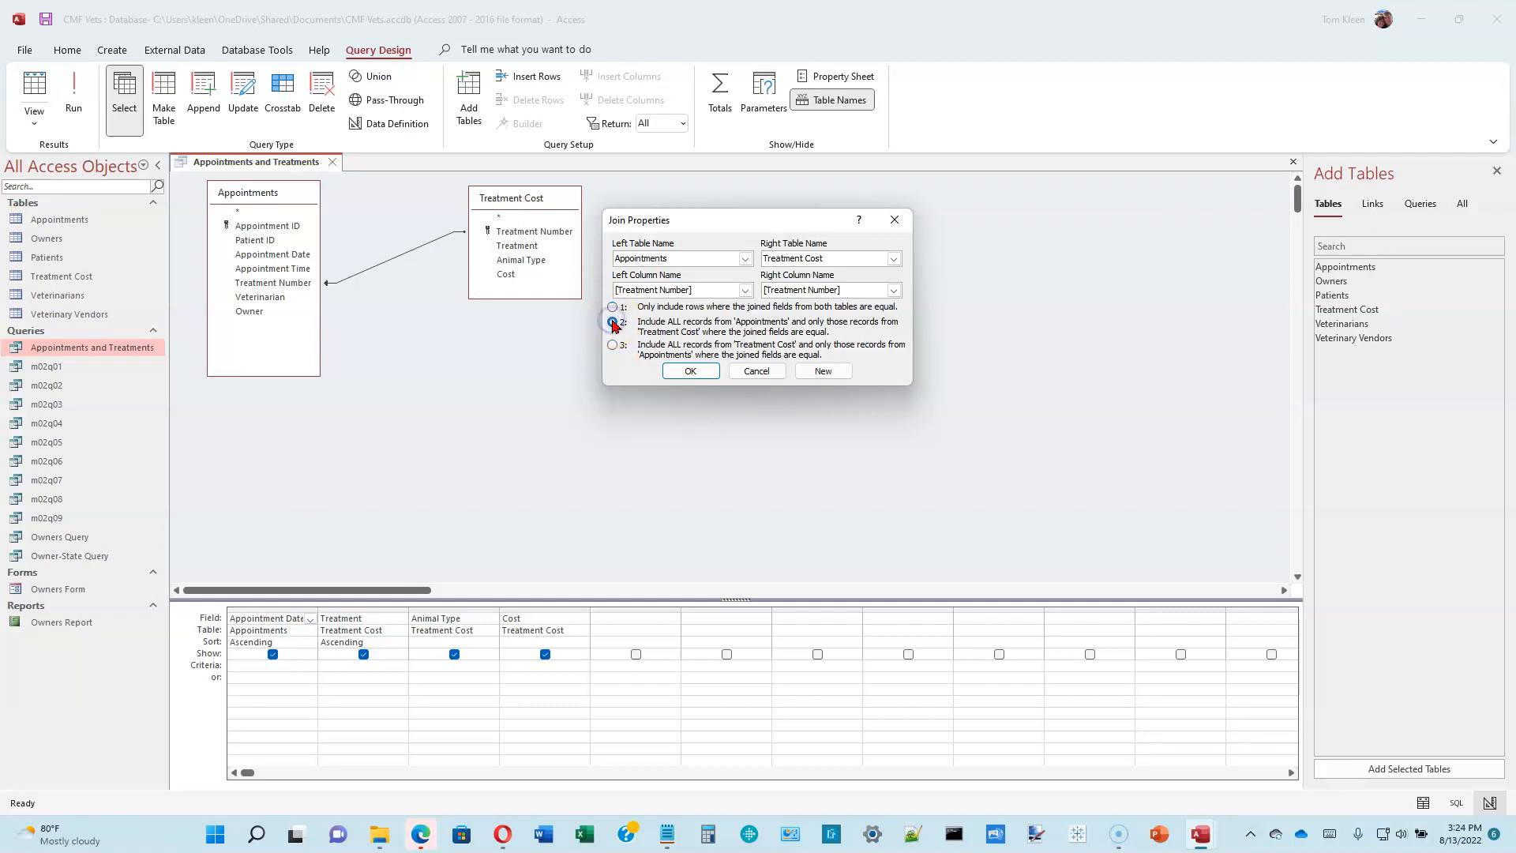
pyautogui.click(690, 370)
# - Run the query to review the records produced by the changed join, and return to its design
pyautogui.click(190, 163)
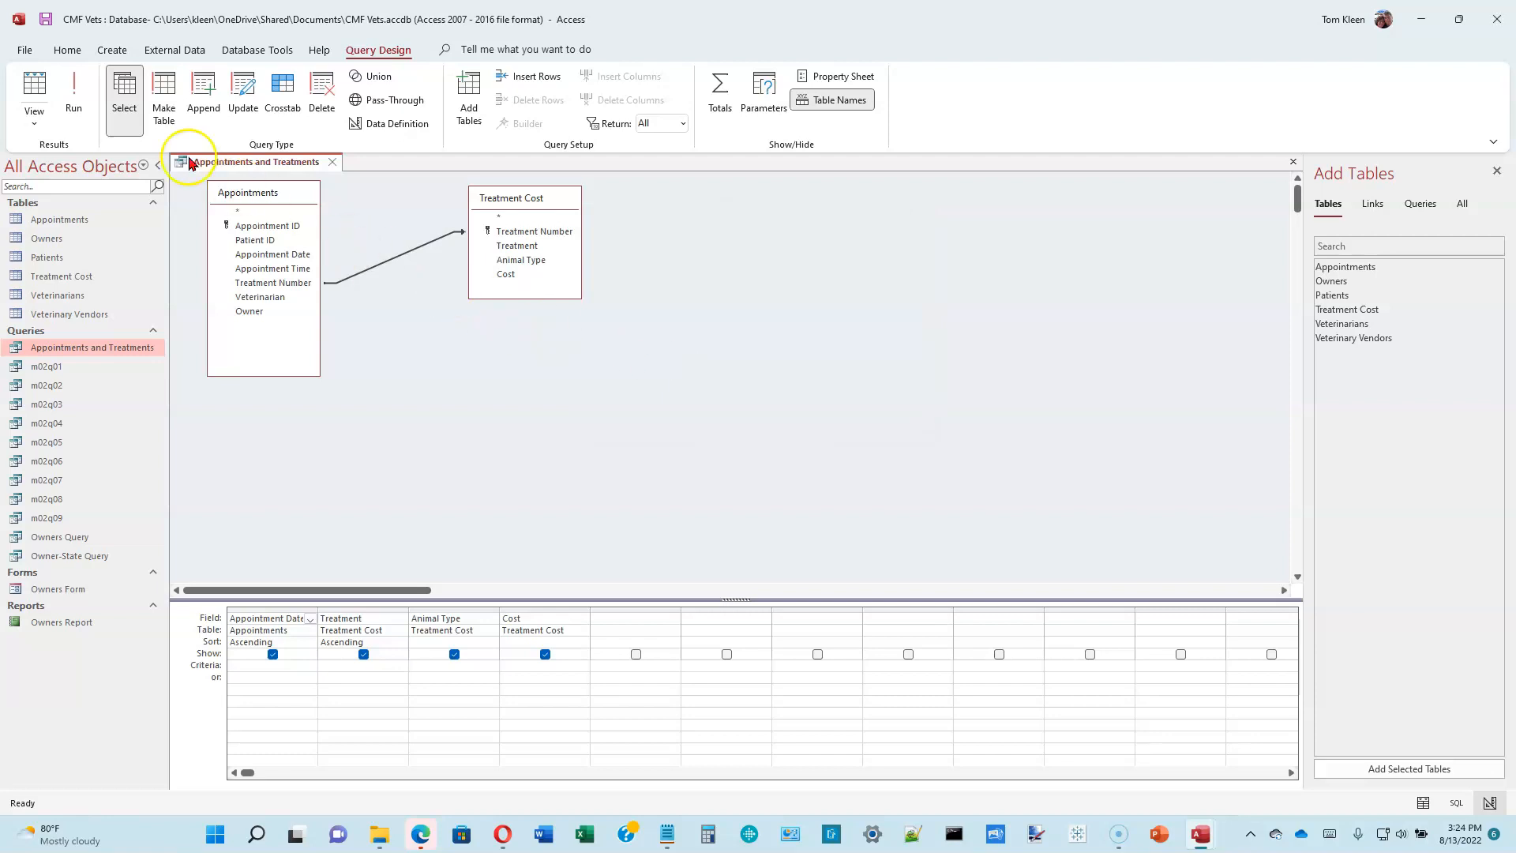
pyautogui.click(75, 84)
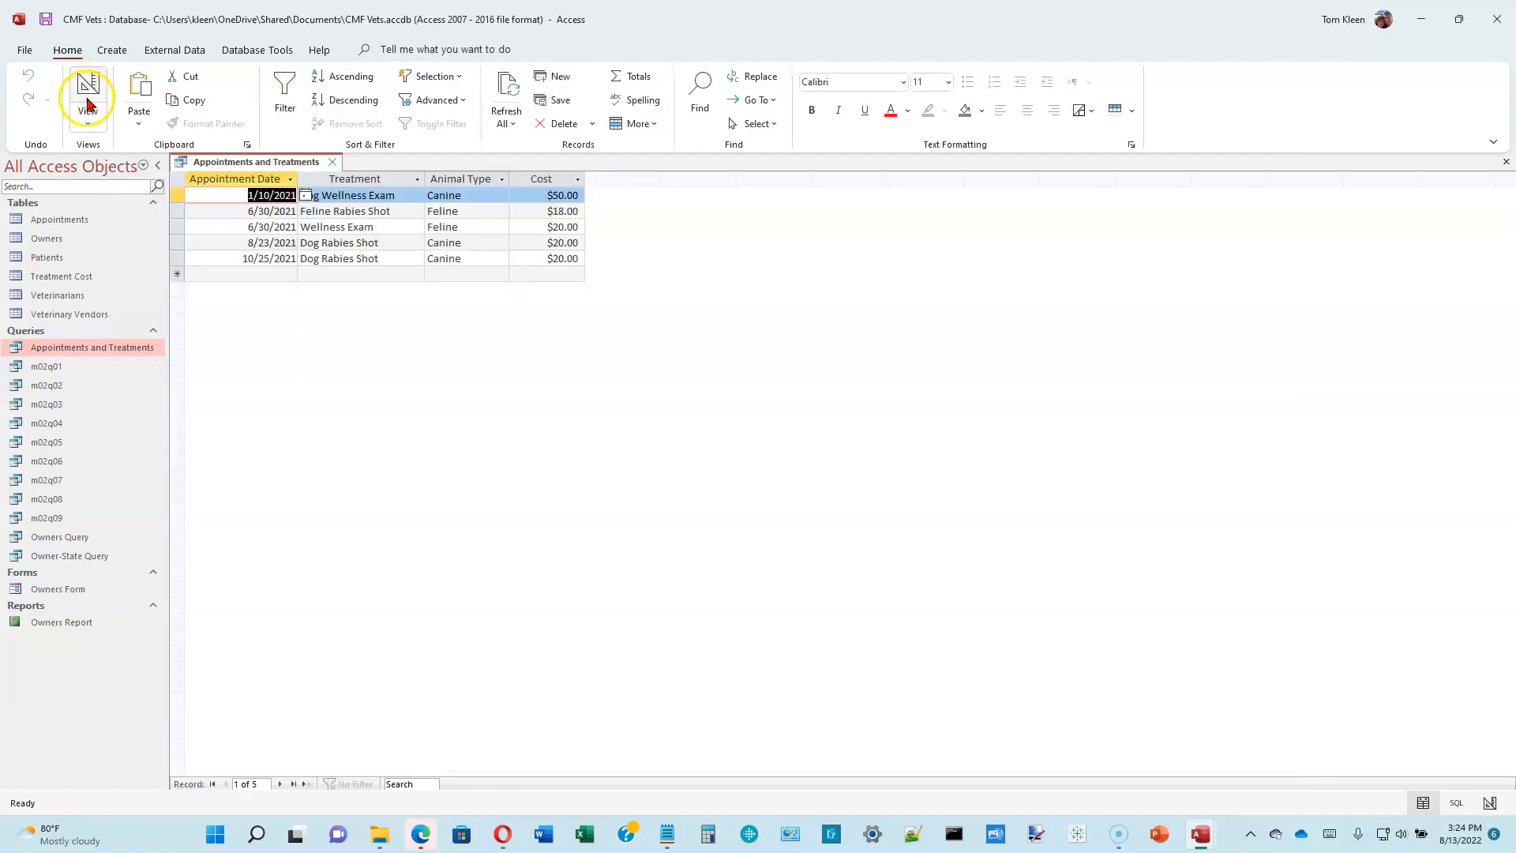
pyautogui.click(87, 93)
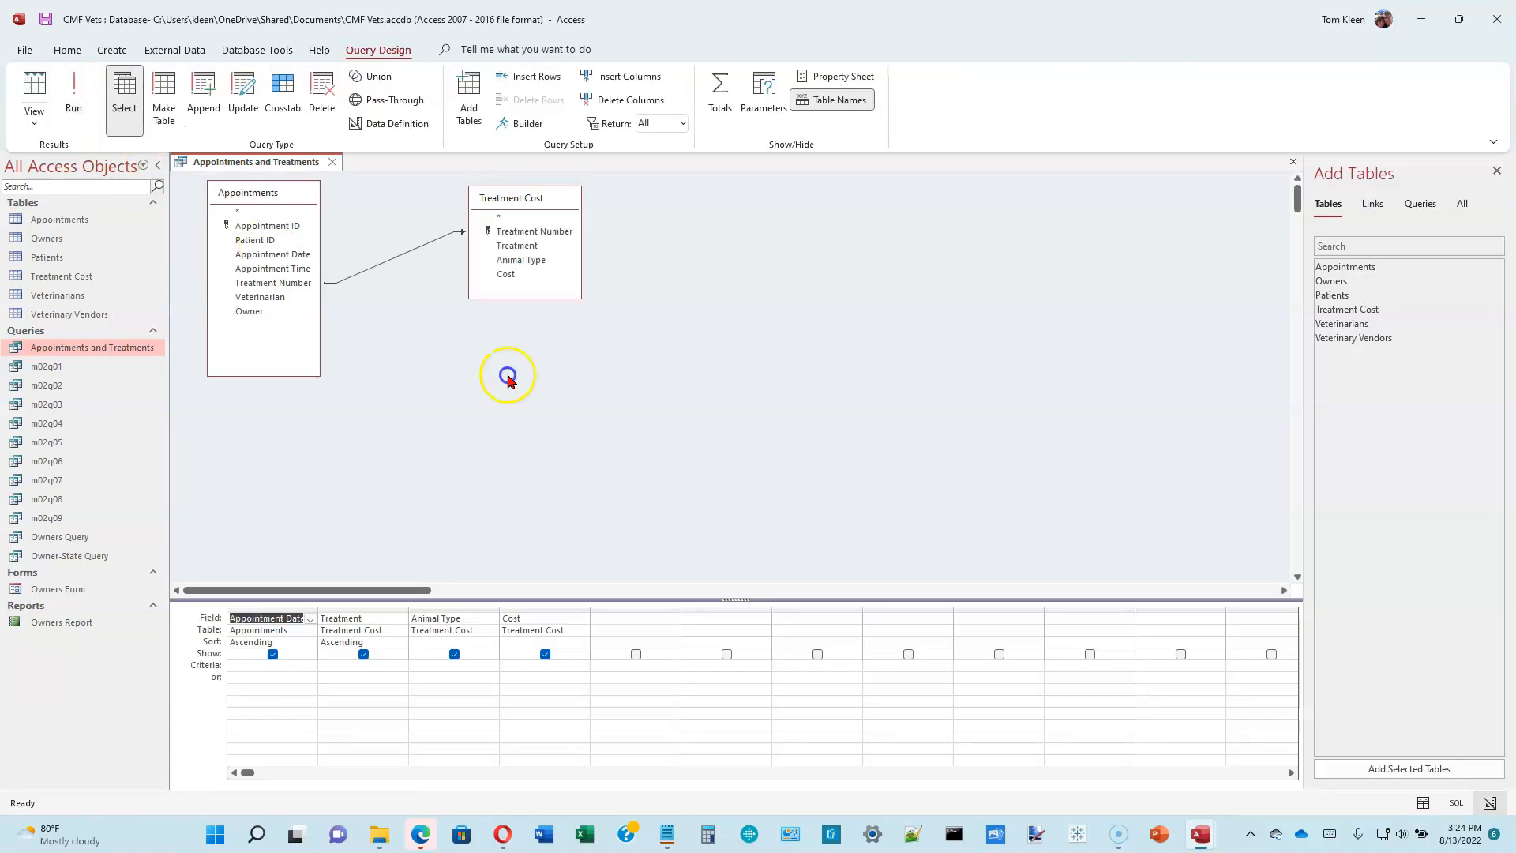
# - Close the query with its design changes saved, and reopen it briefly to check its records
pyautogui.click(334, 162)
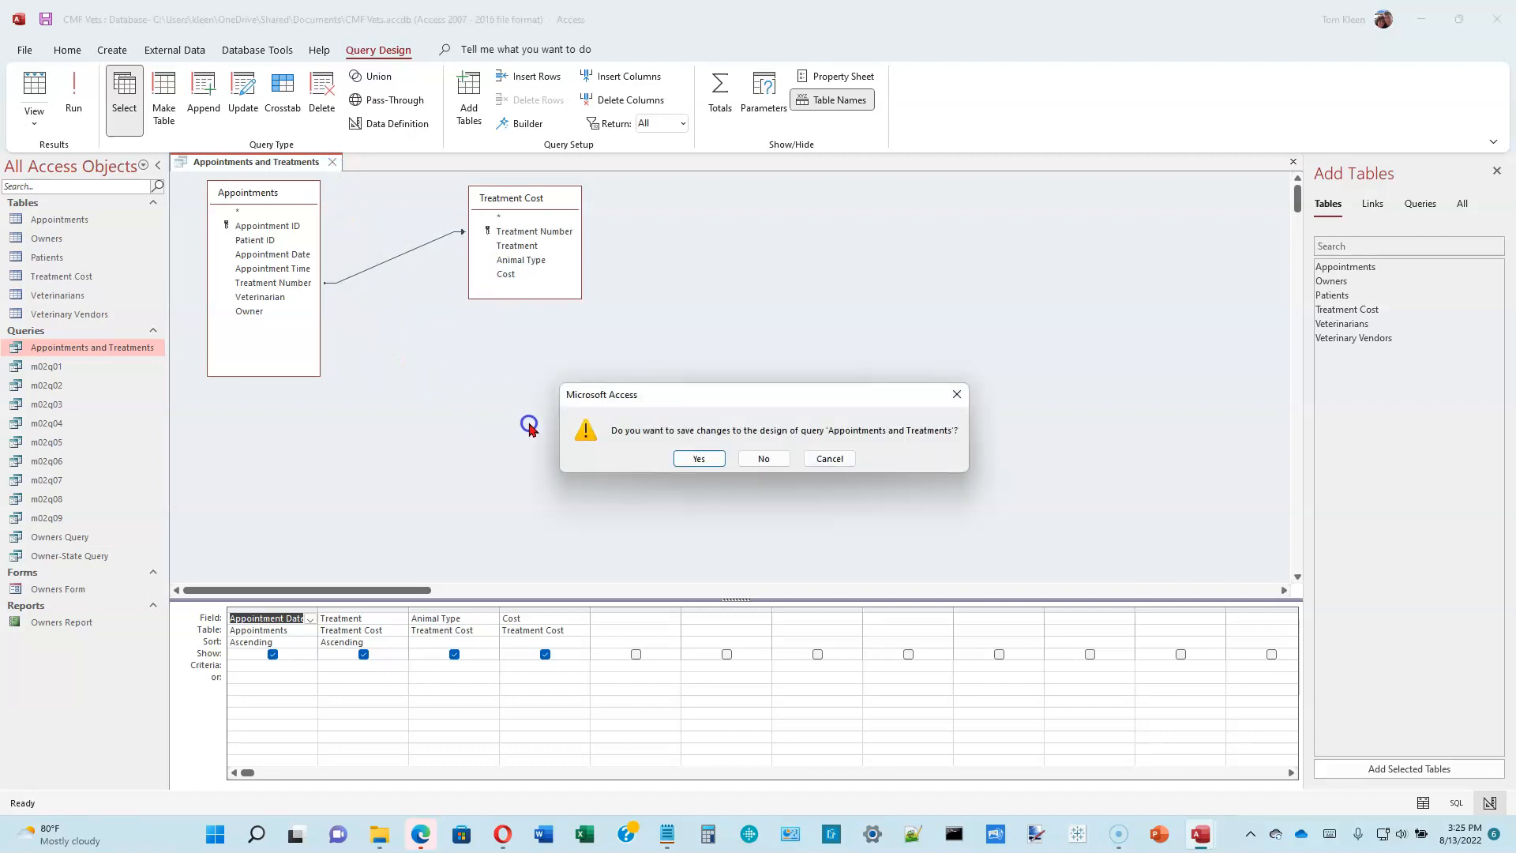
pyautogui.click(699, 458)
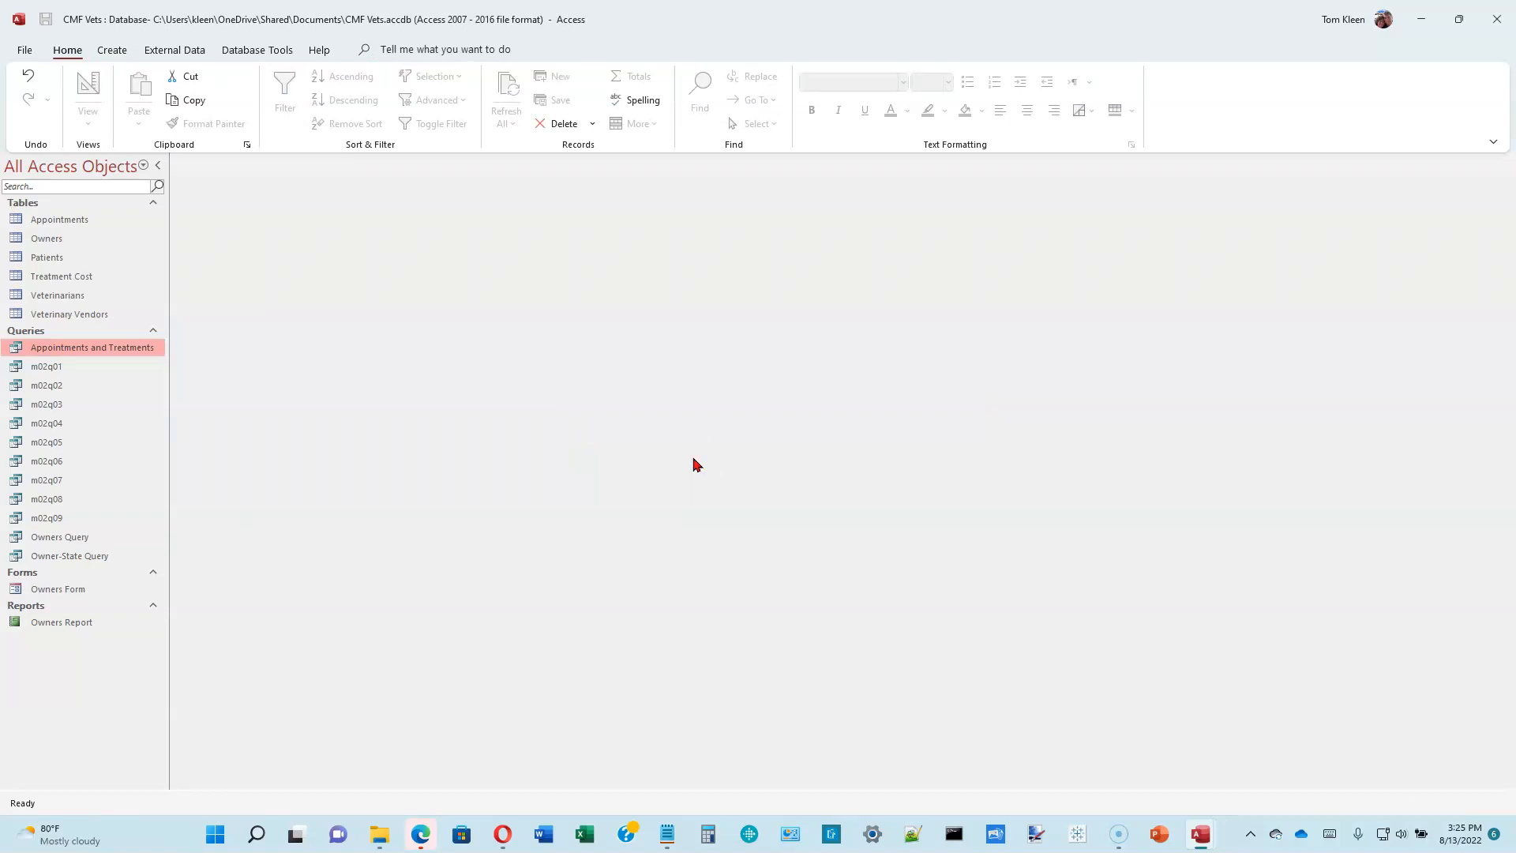
pyautogui.doubleClick(78, 352)
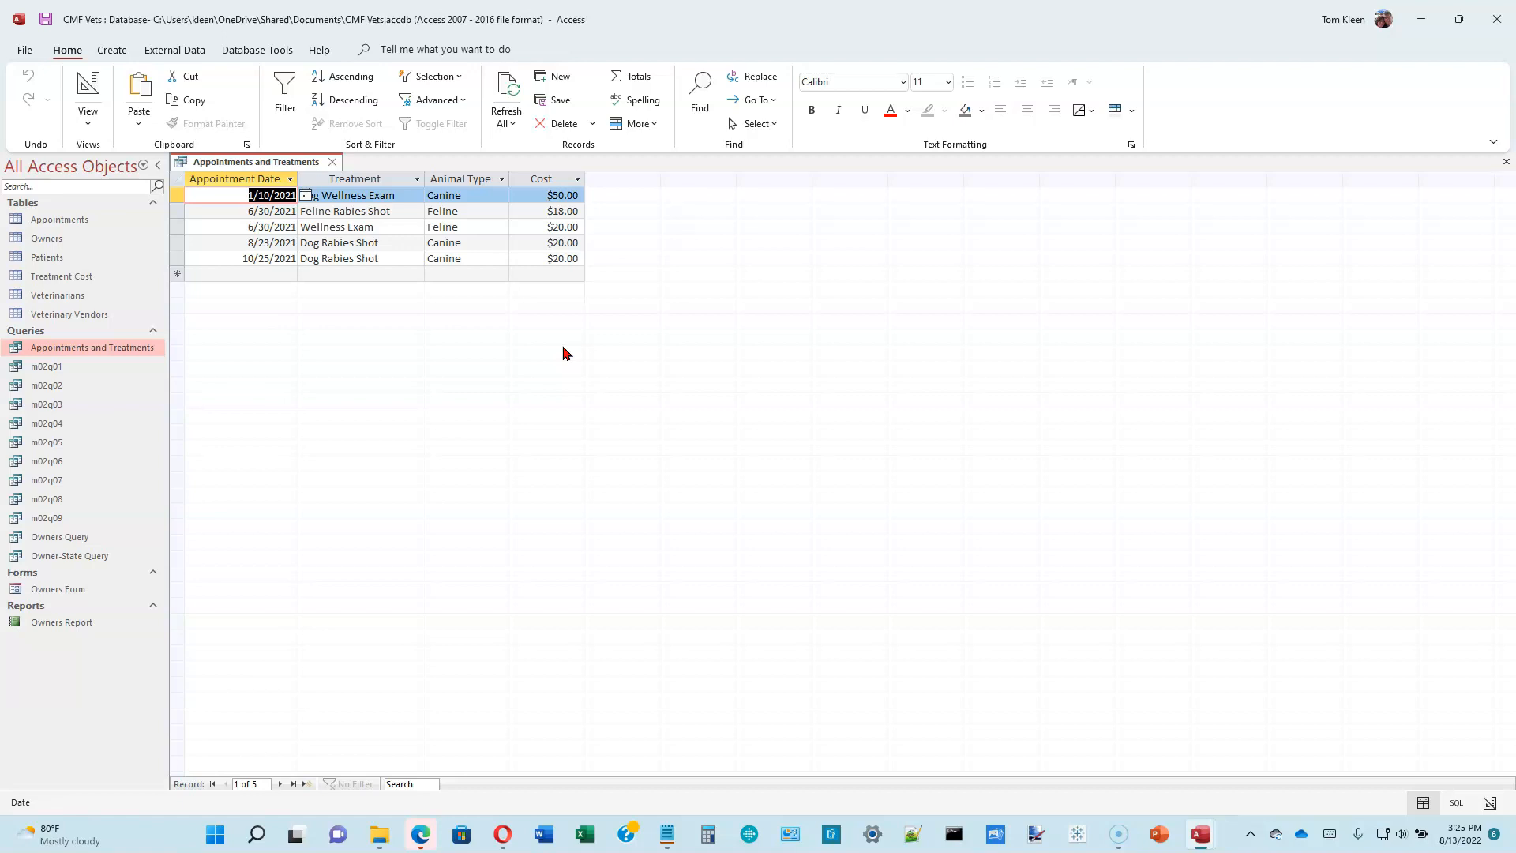
pyautogui.click(332, 162)
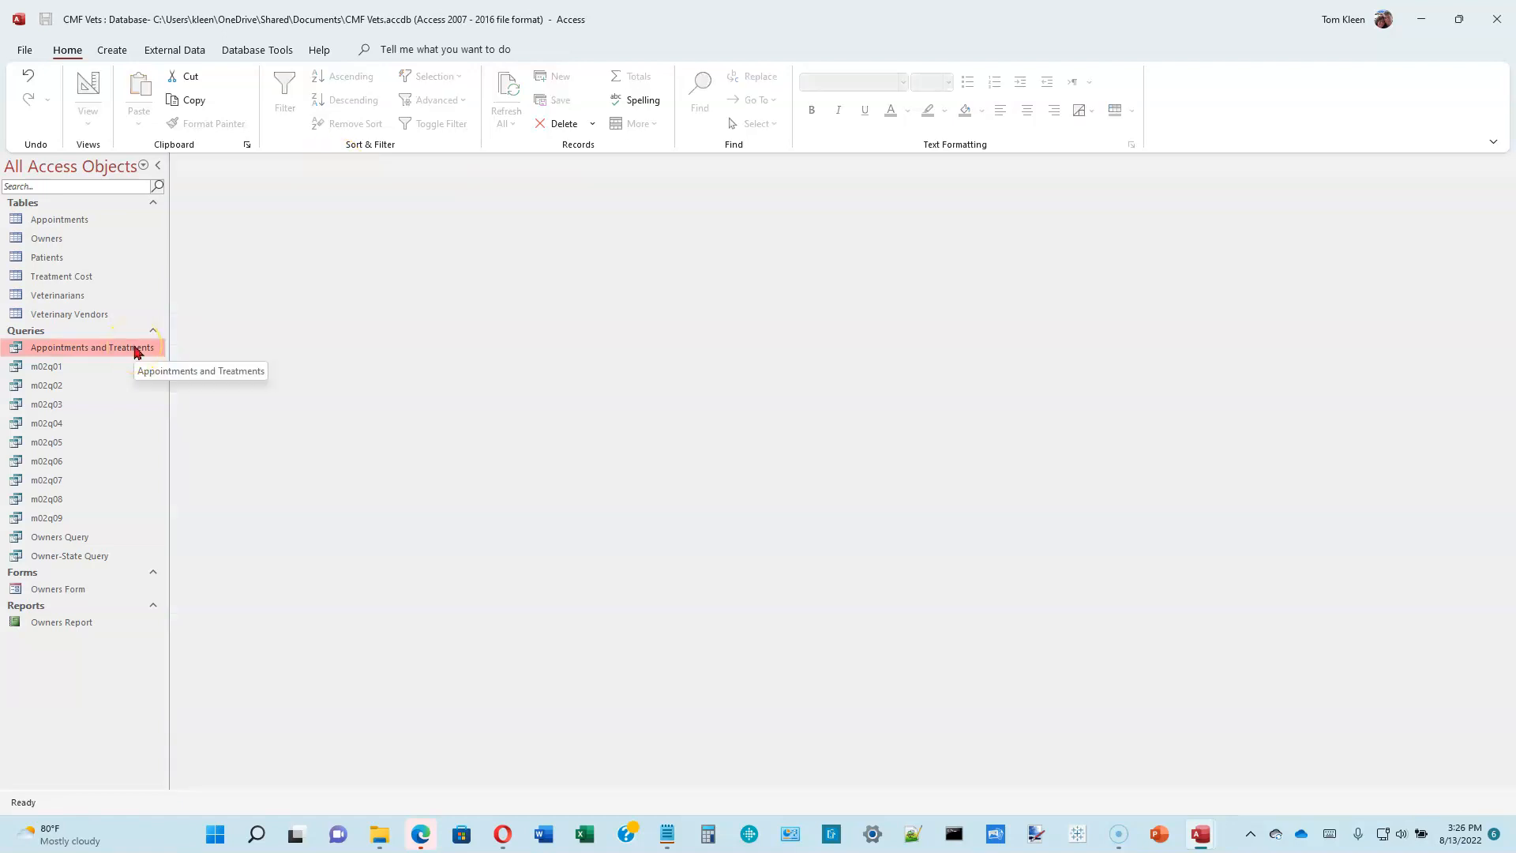
# - Start a report with the Report Wizard and include all fields of the Appointments and Treatments query
pyautogui.click(112, 51)
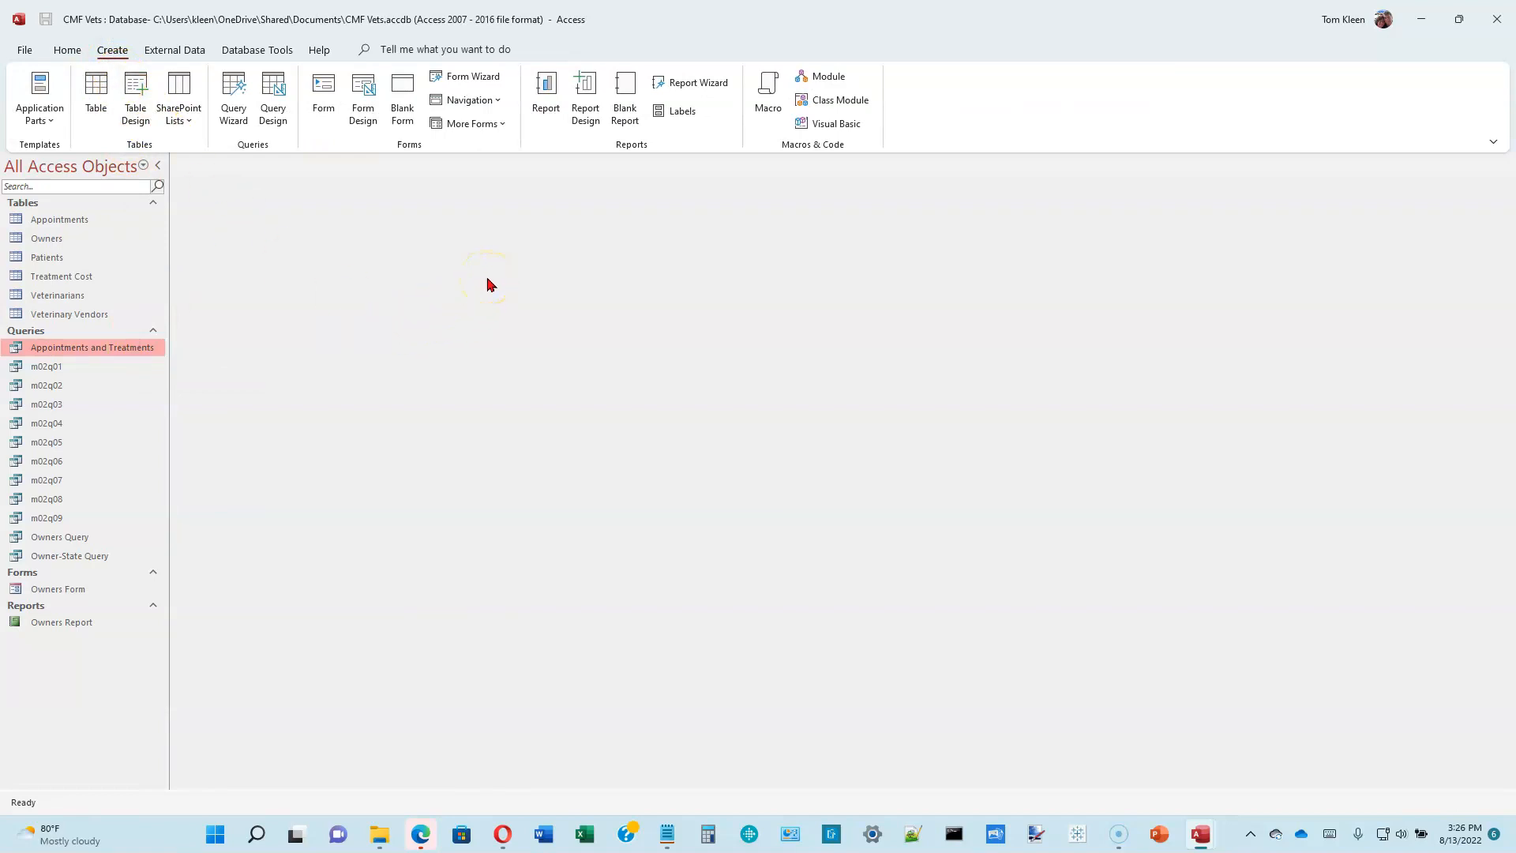
pyautogui.click(685, 82)
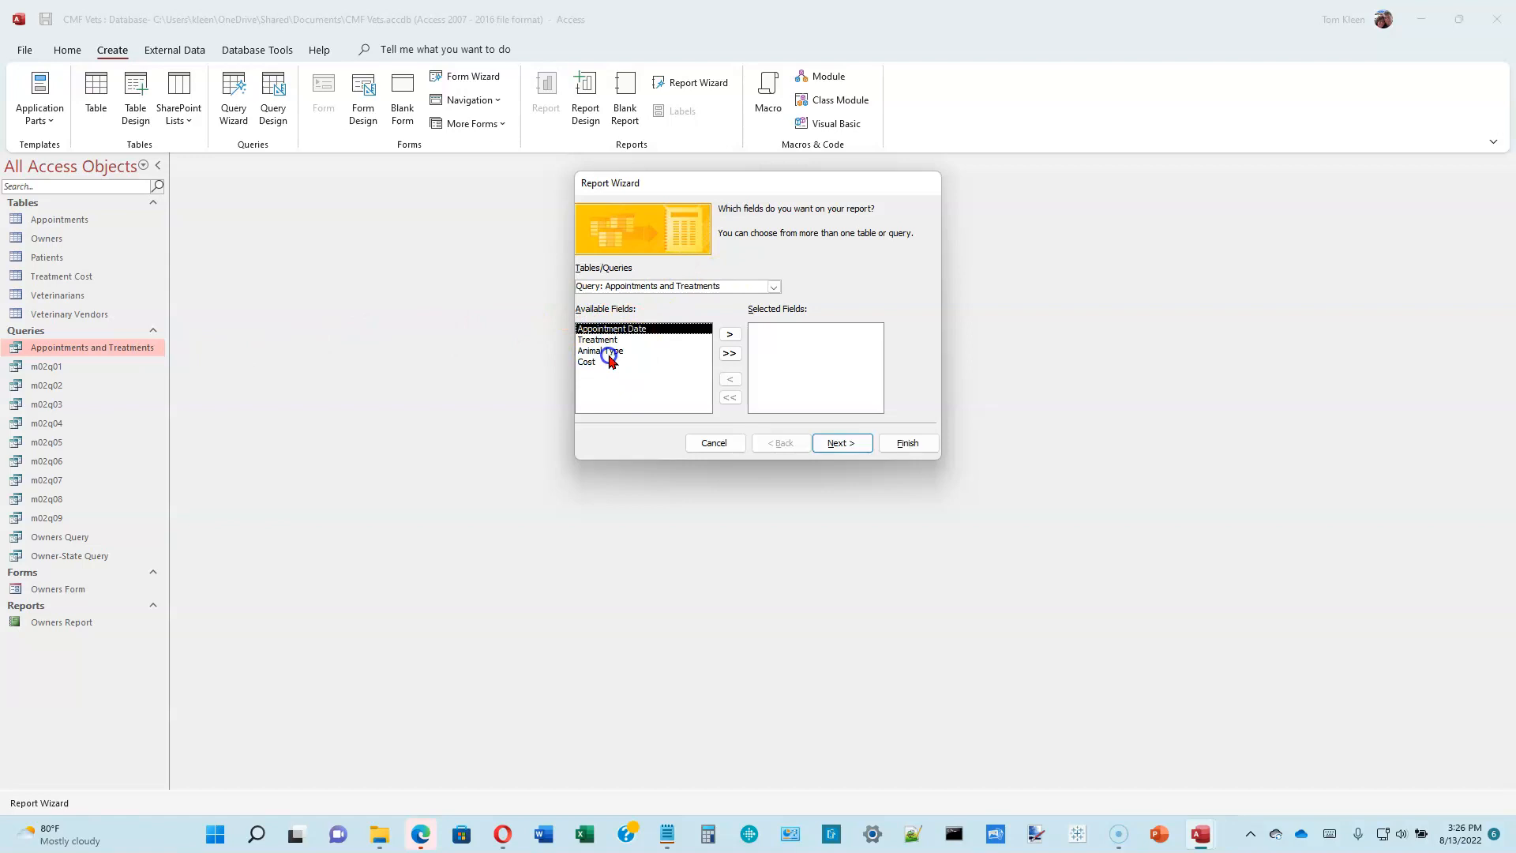
pyautogui.click(728, 353)
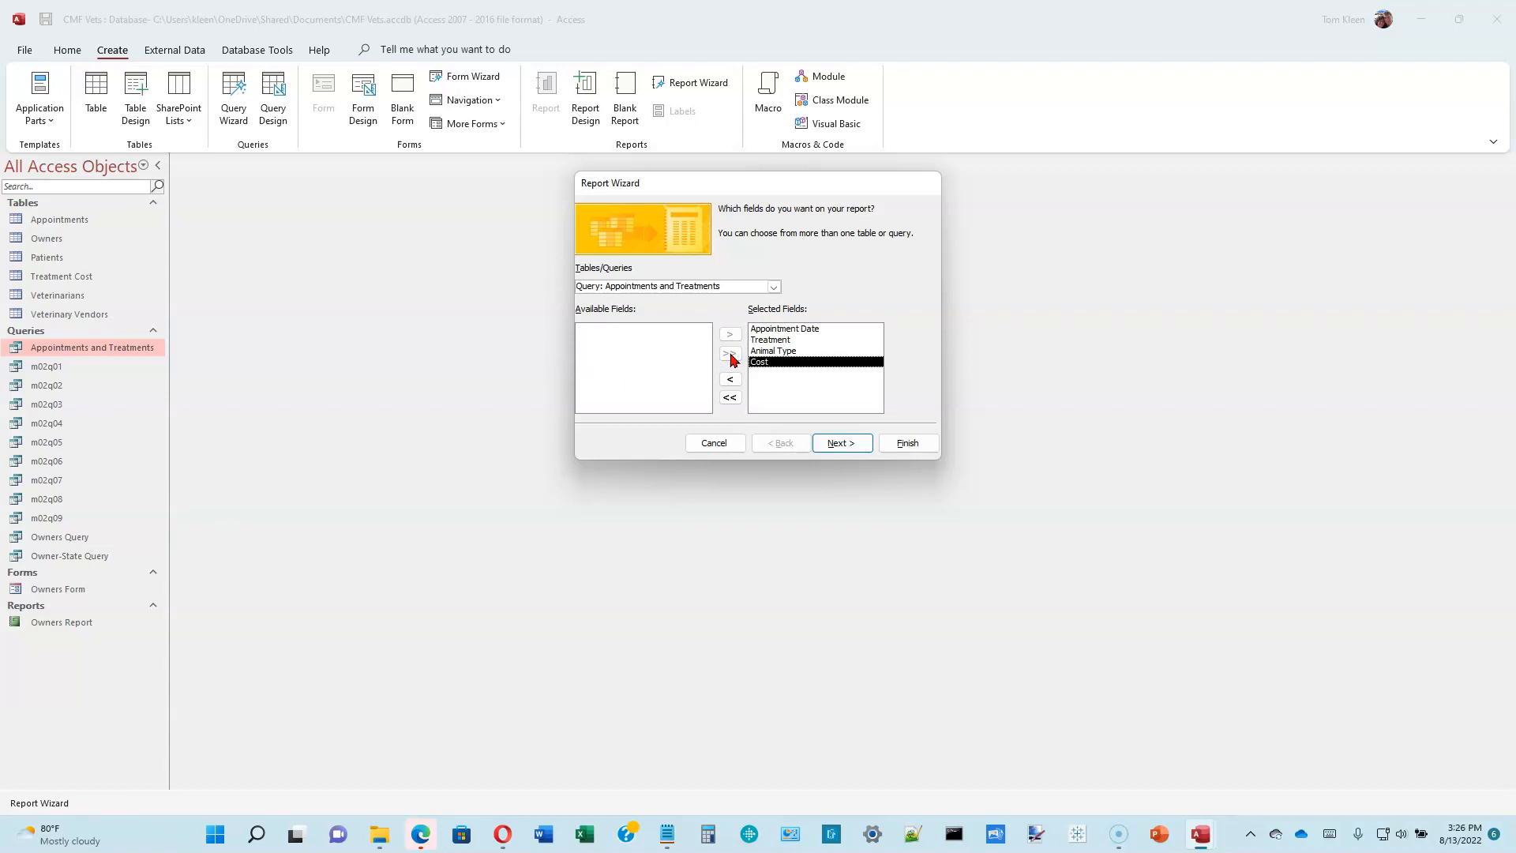
pyautogui.click(842, 444)
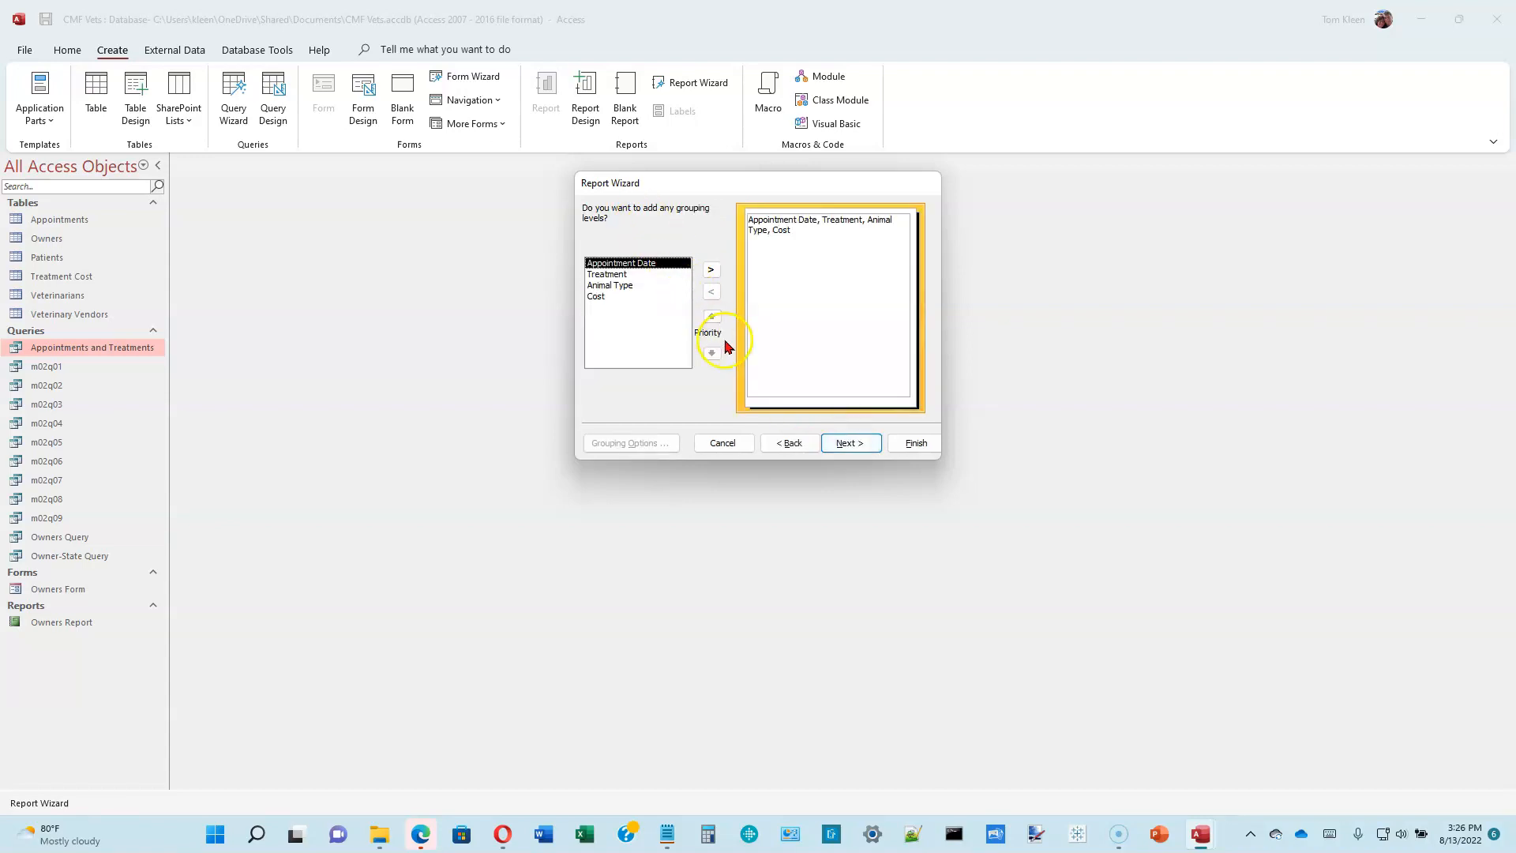
# - Leave the report without grouping or sorting and use a Tabular layout in Portrait orientation
pyautogui.click(848, 447)
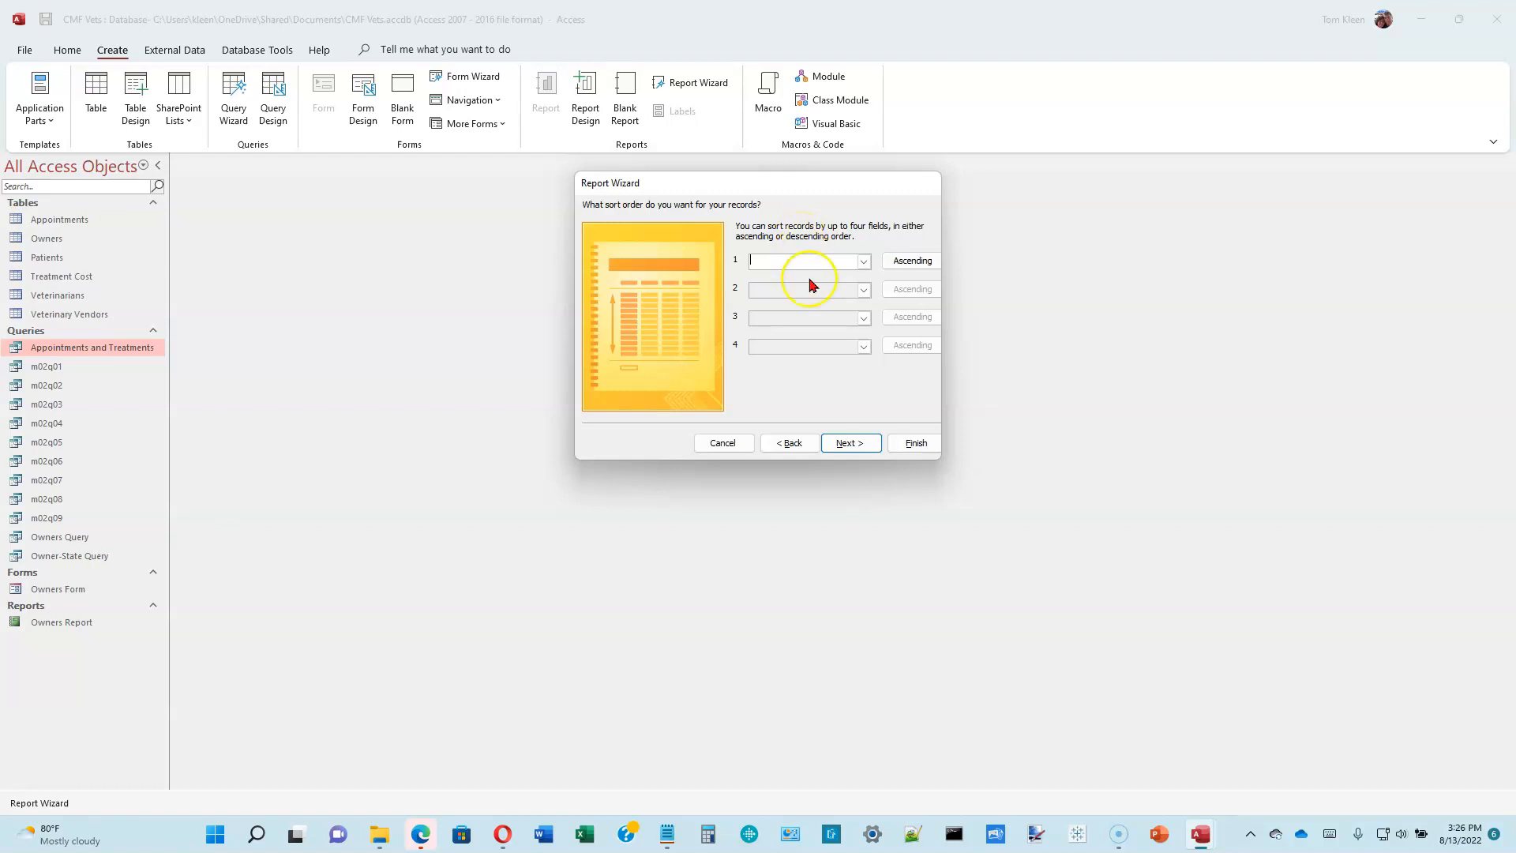
pyautogui.click(854, 441)
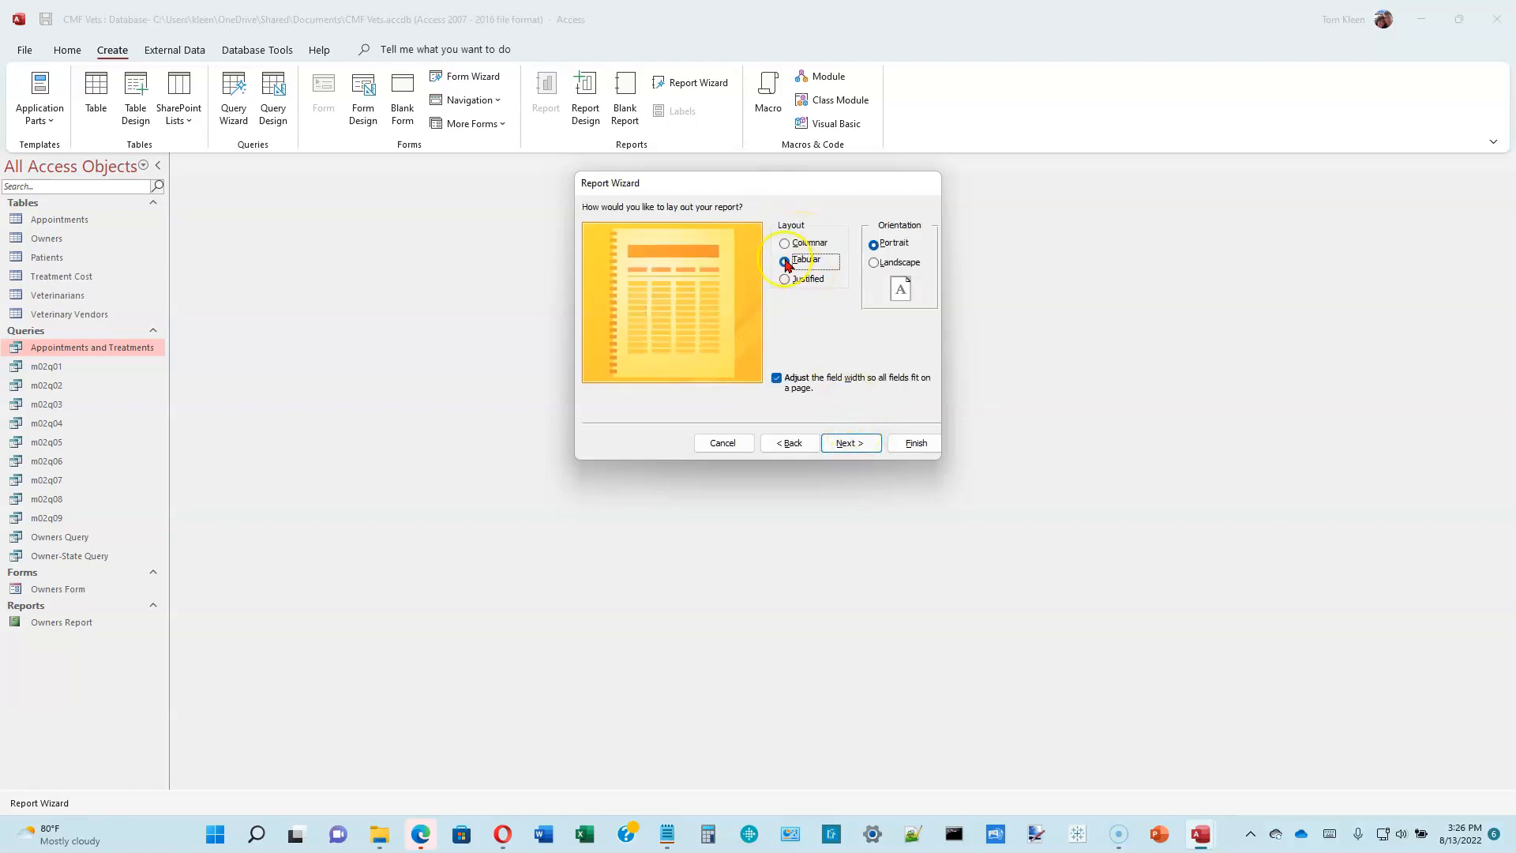
pyautogui.click(854, 443)
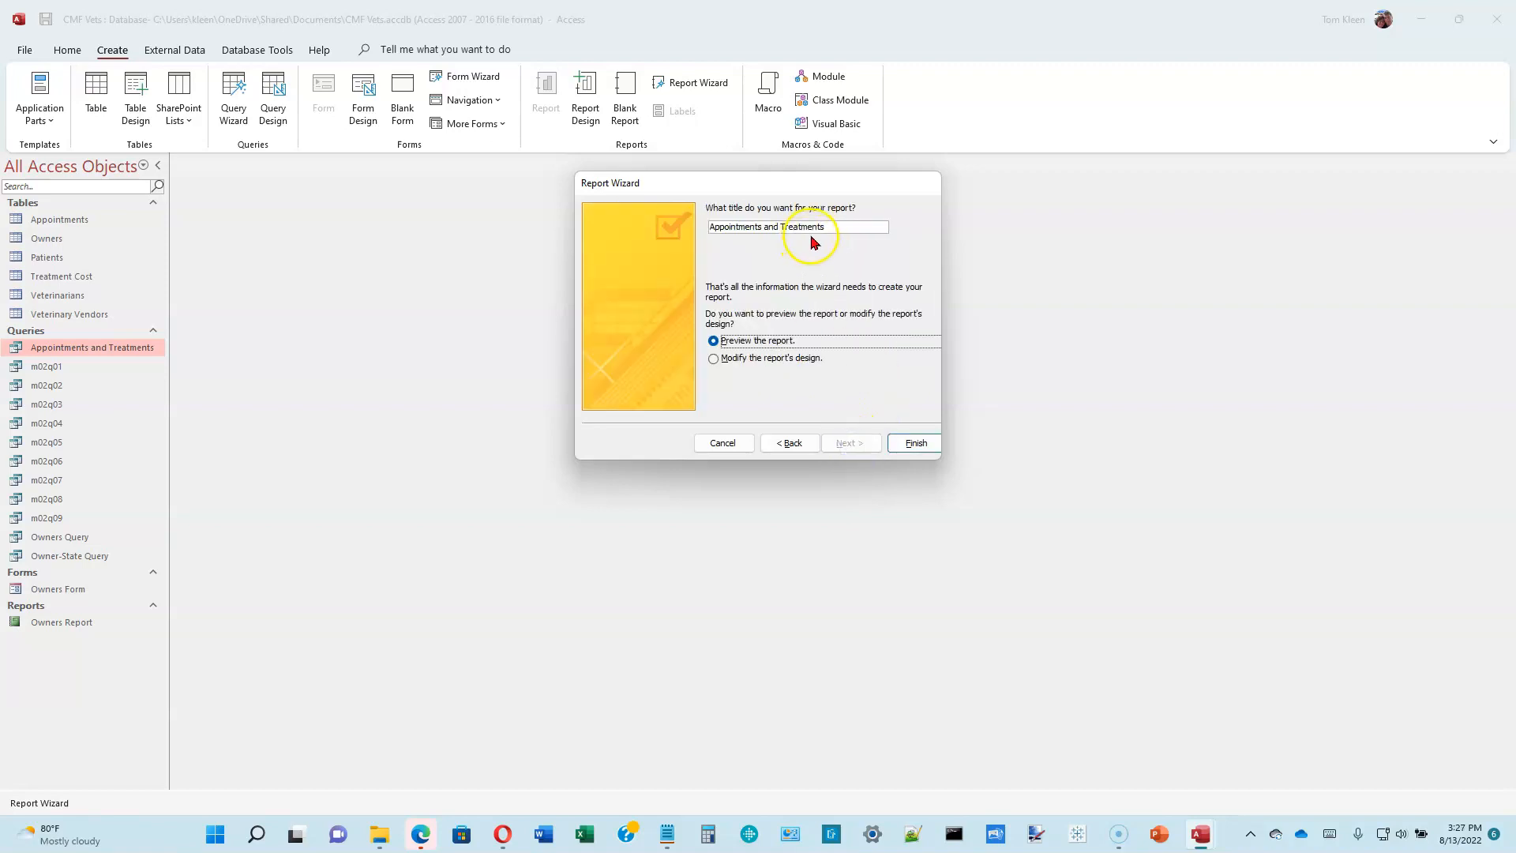
# - Title the report "Appointments and Treatments Report", finish it with a preview, and close the preview
pyautogui.click(840, 226)
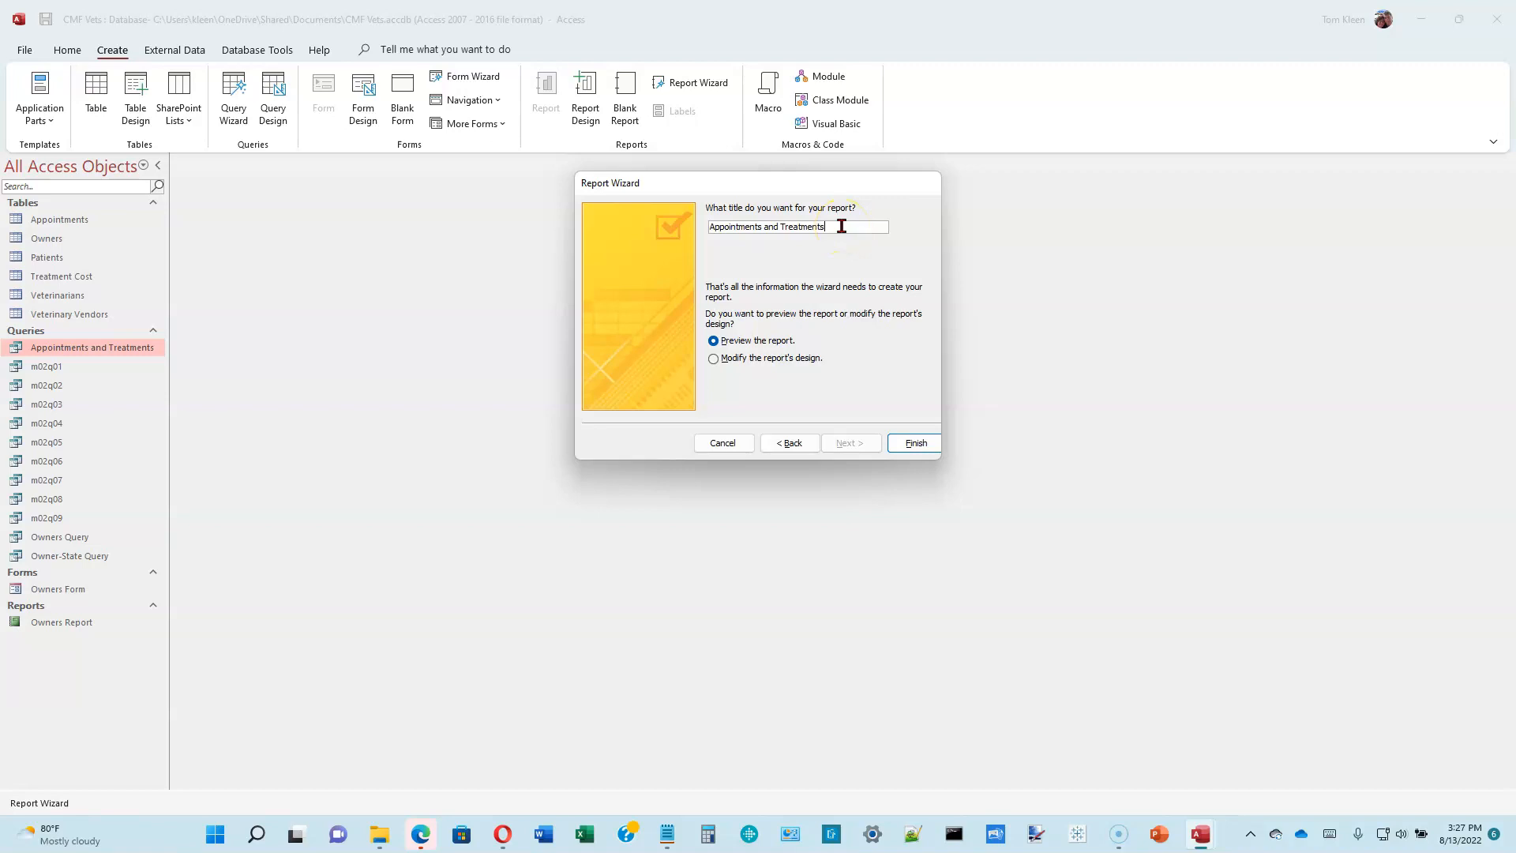
pyautogui.write('R')
pyautogui.click(736, 342)
pyautogui.click(912, 443)
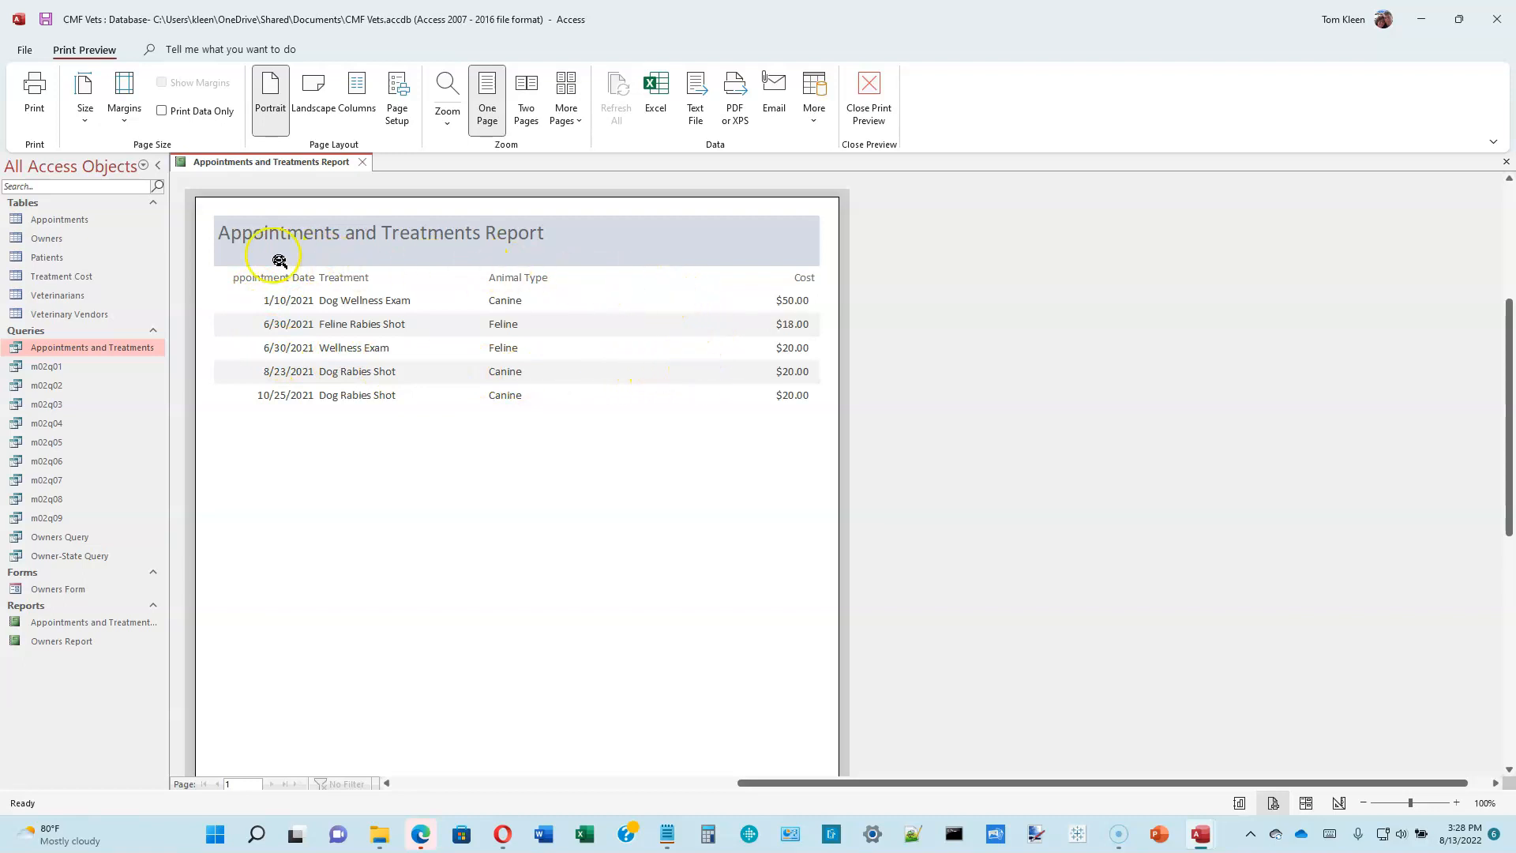
pyautogui.click(363, 162)
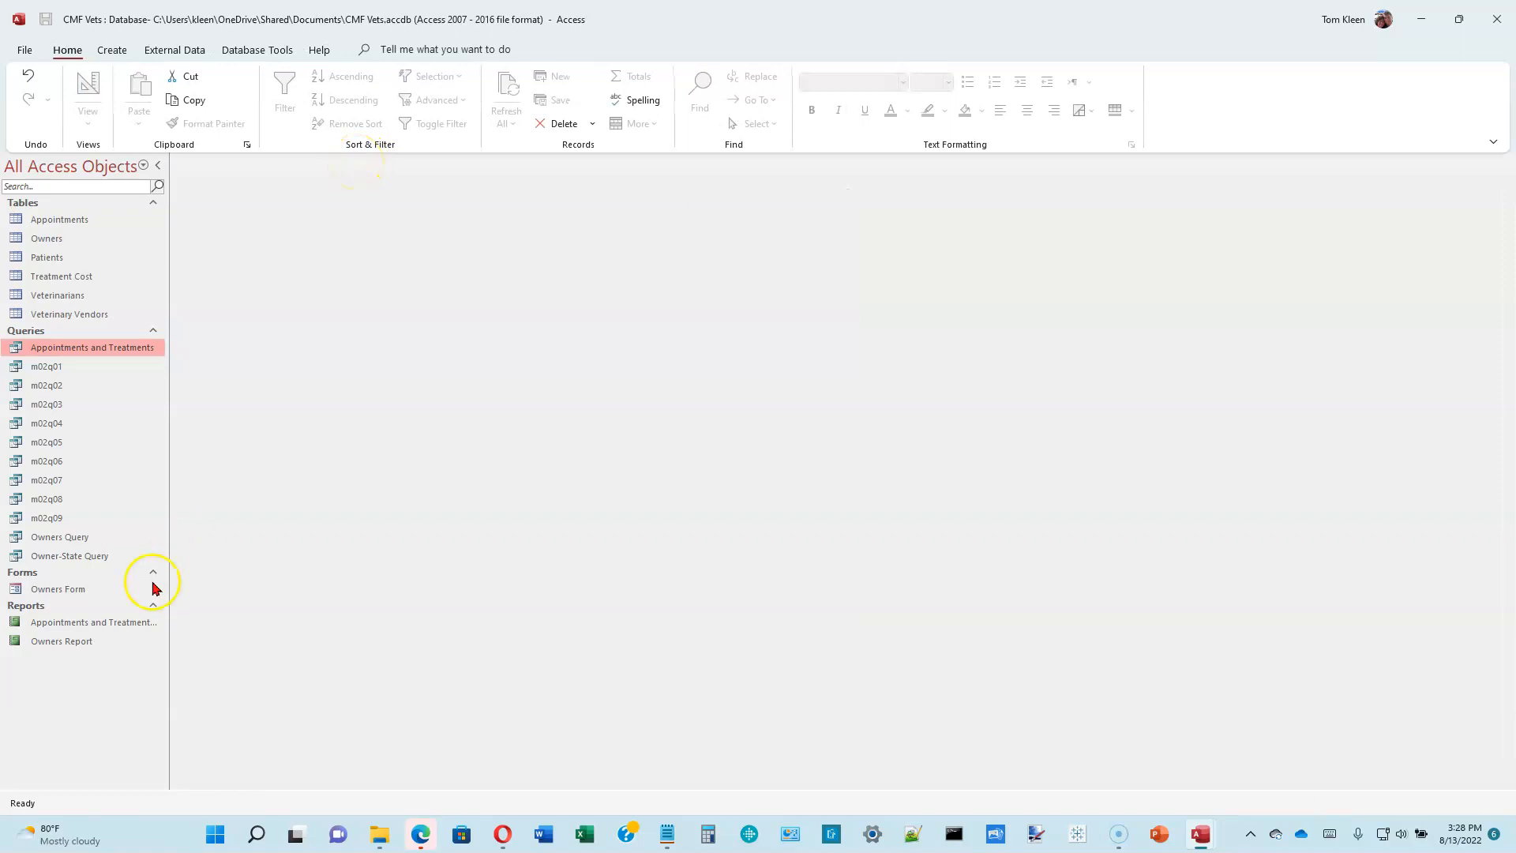
# - Show the Appointments and Treatments Report in print preview and close it again
pyautogui.click(113, 623)
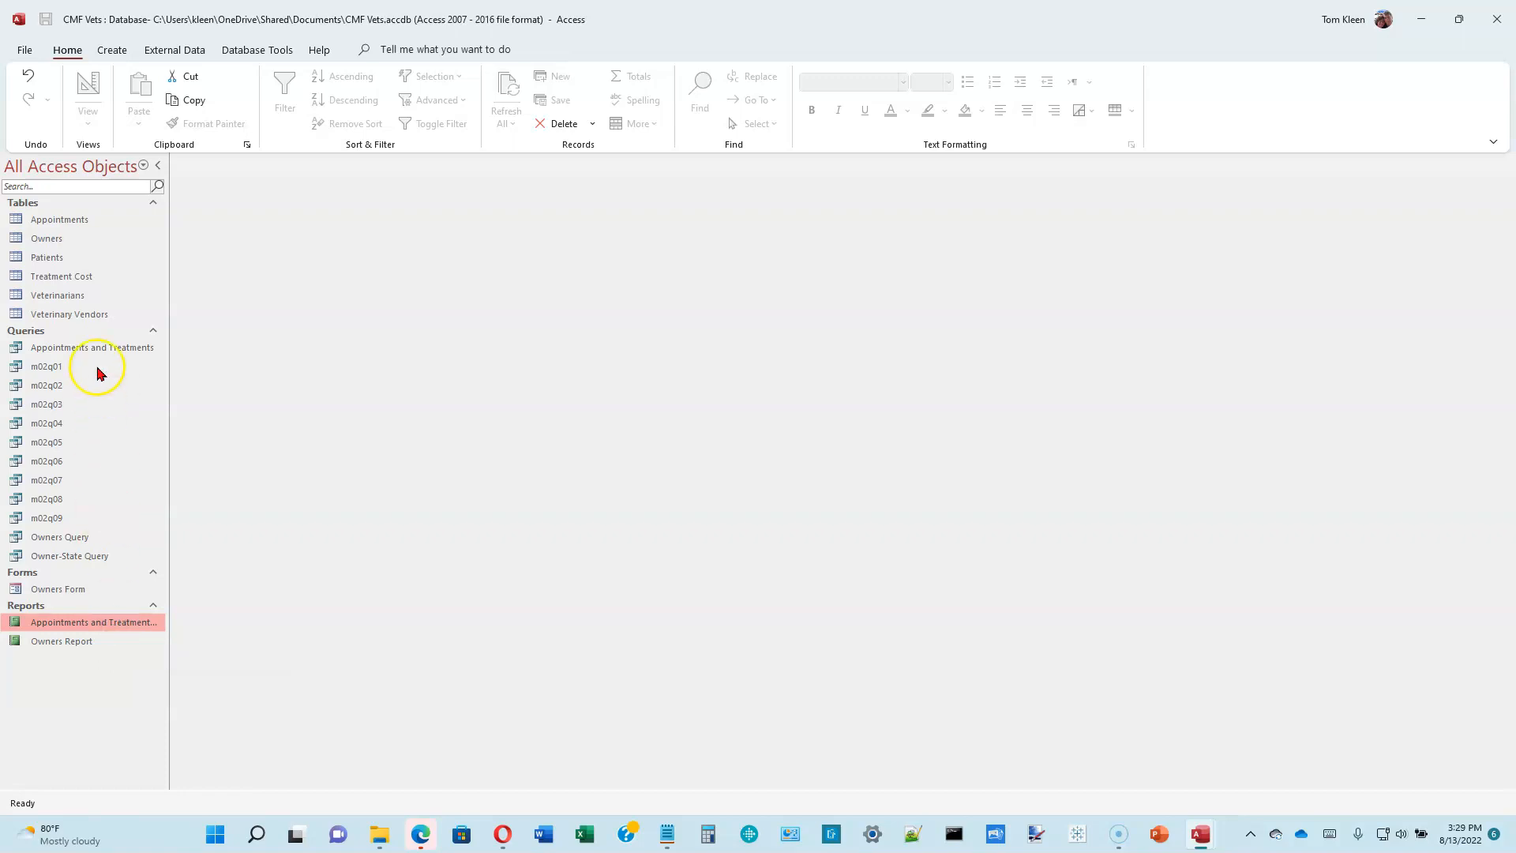
pyautogui.click(26, 51)
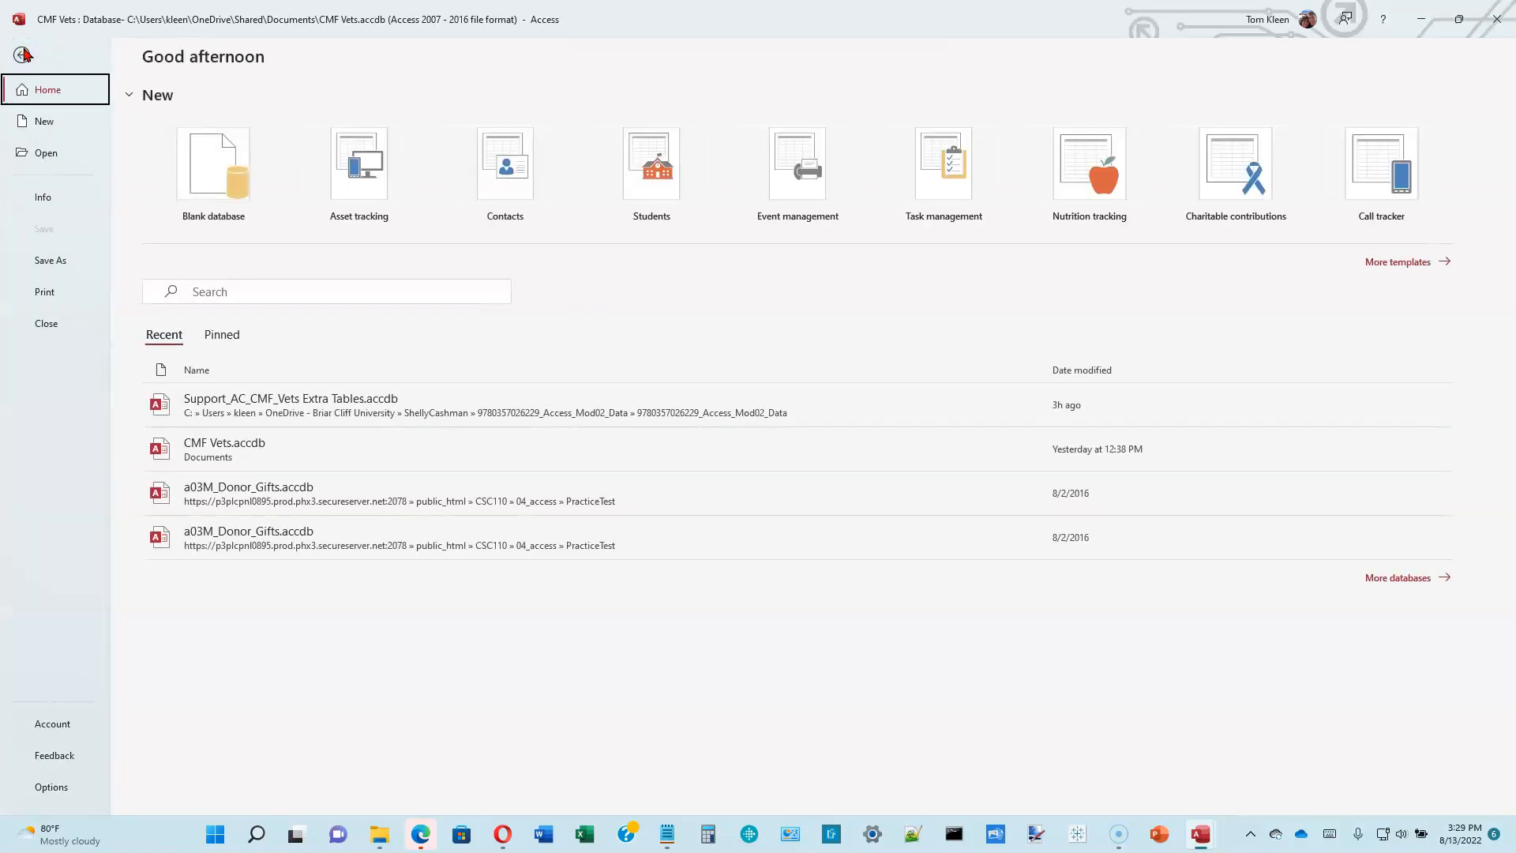
pyautogui.click(48, 292)
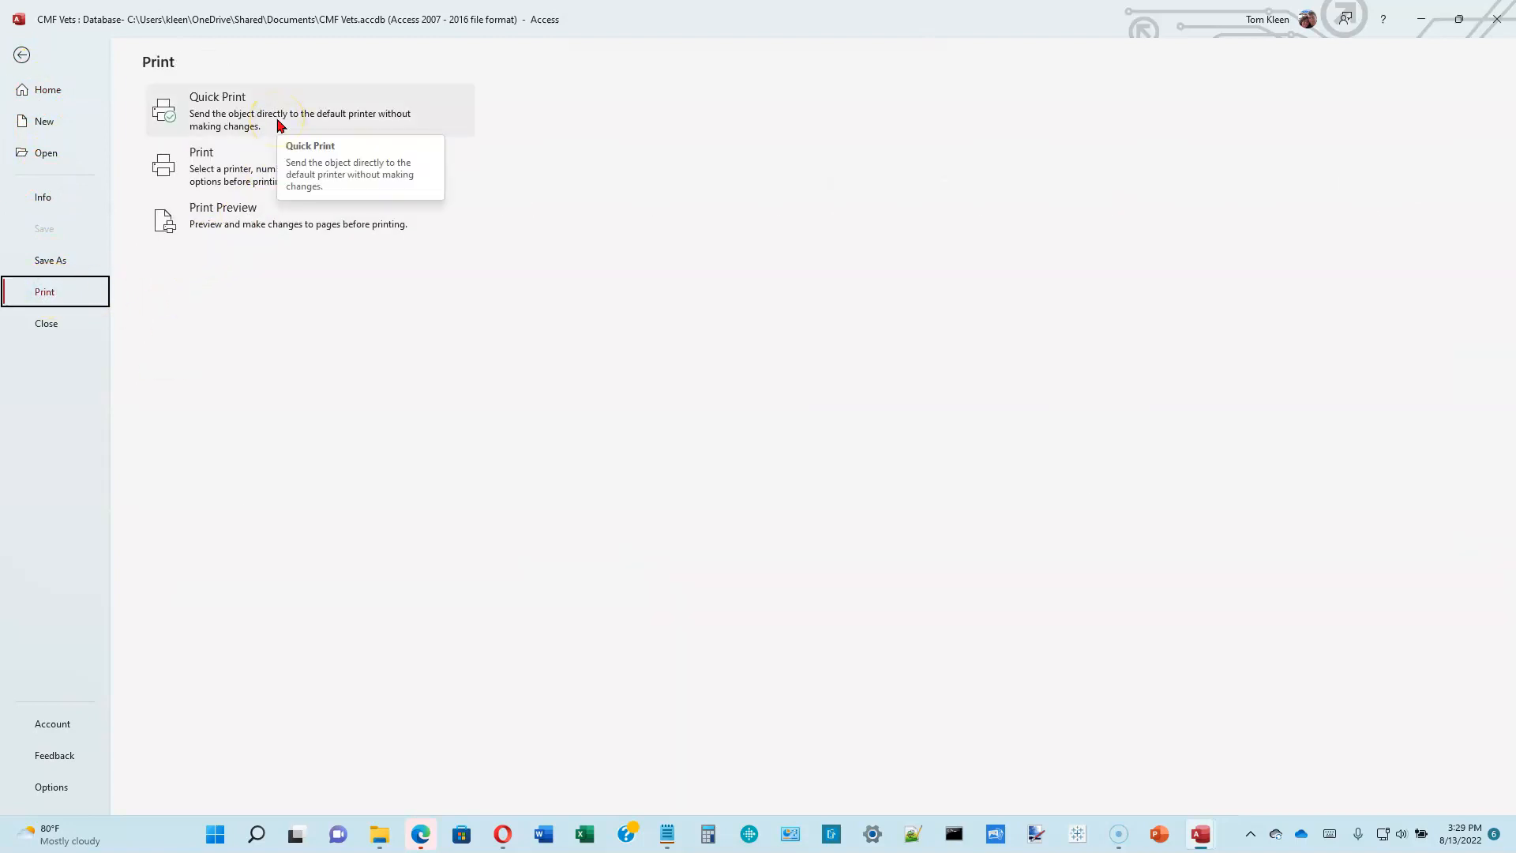
pyautogui.click(245, 220)
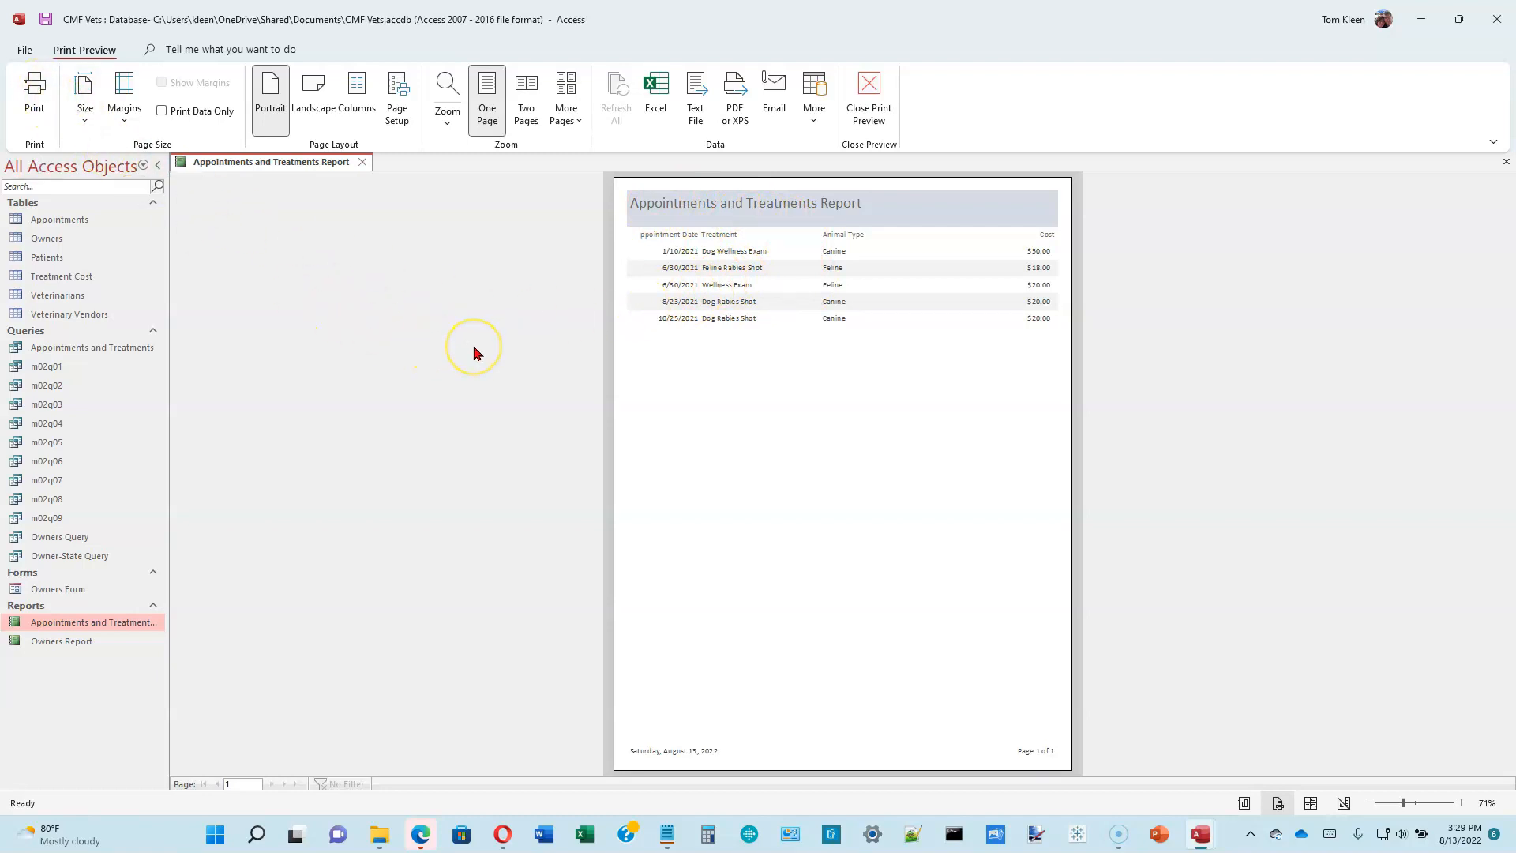
pyautogui.click(364, 164)
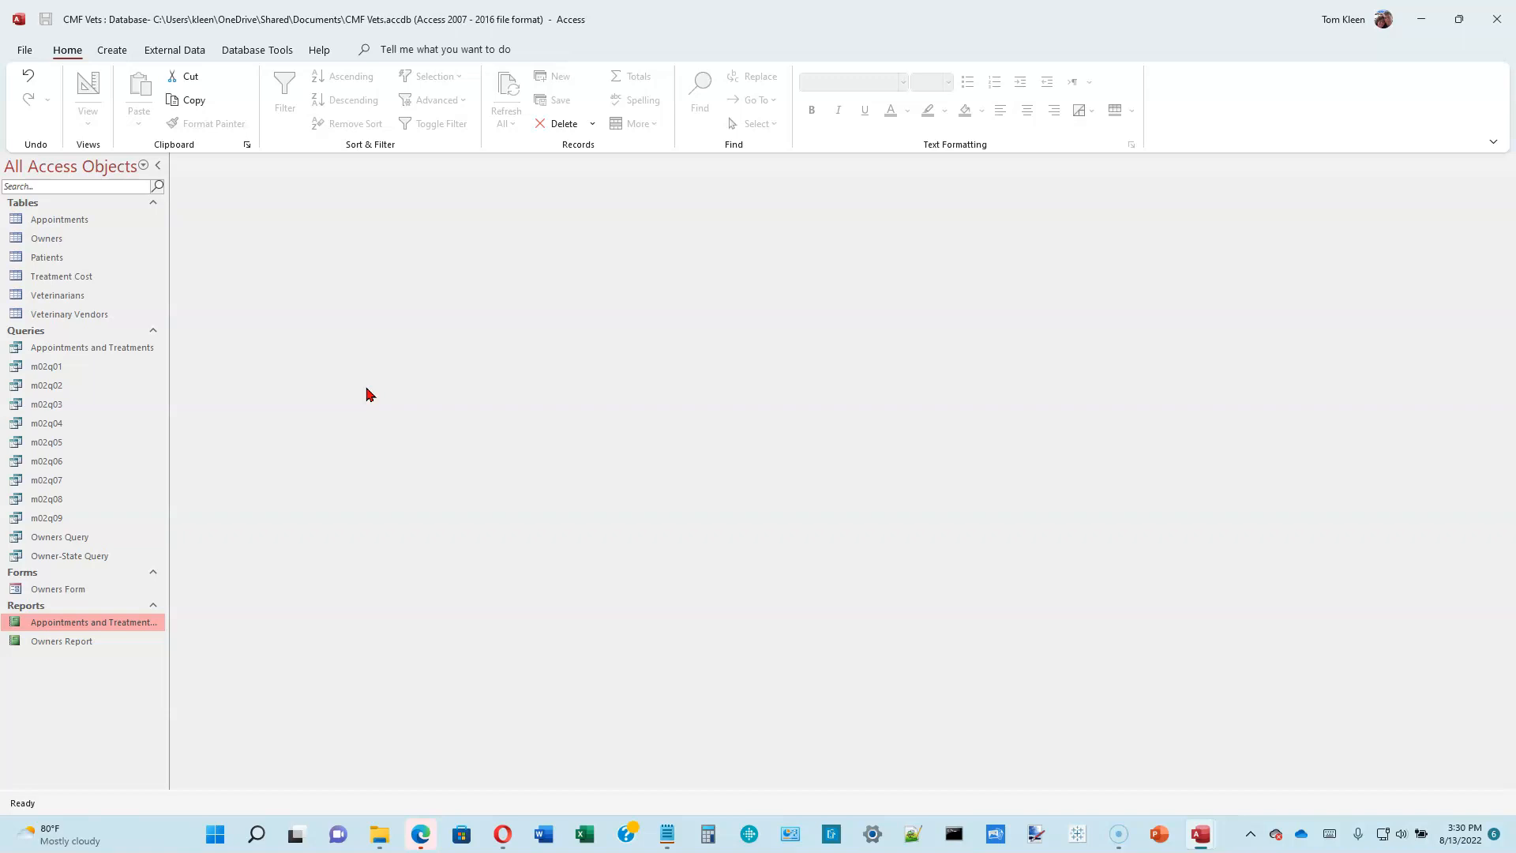
# - Create a basic form from the Appointments and Treatments query
pyautogui.click(119, 348)
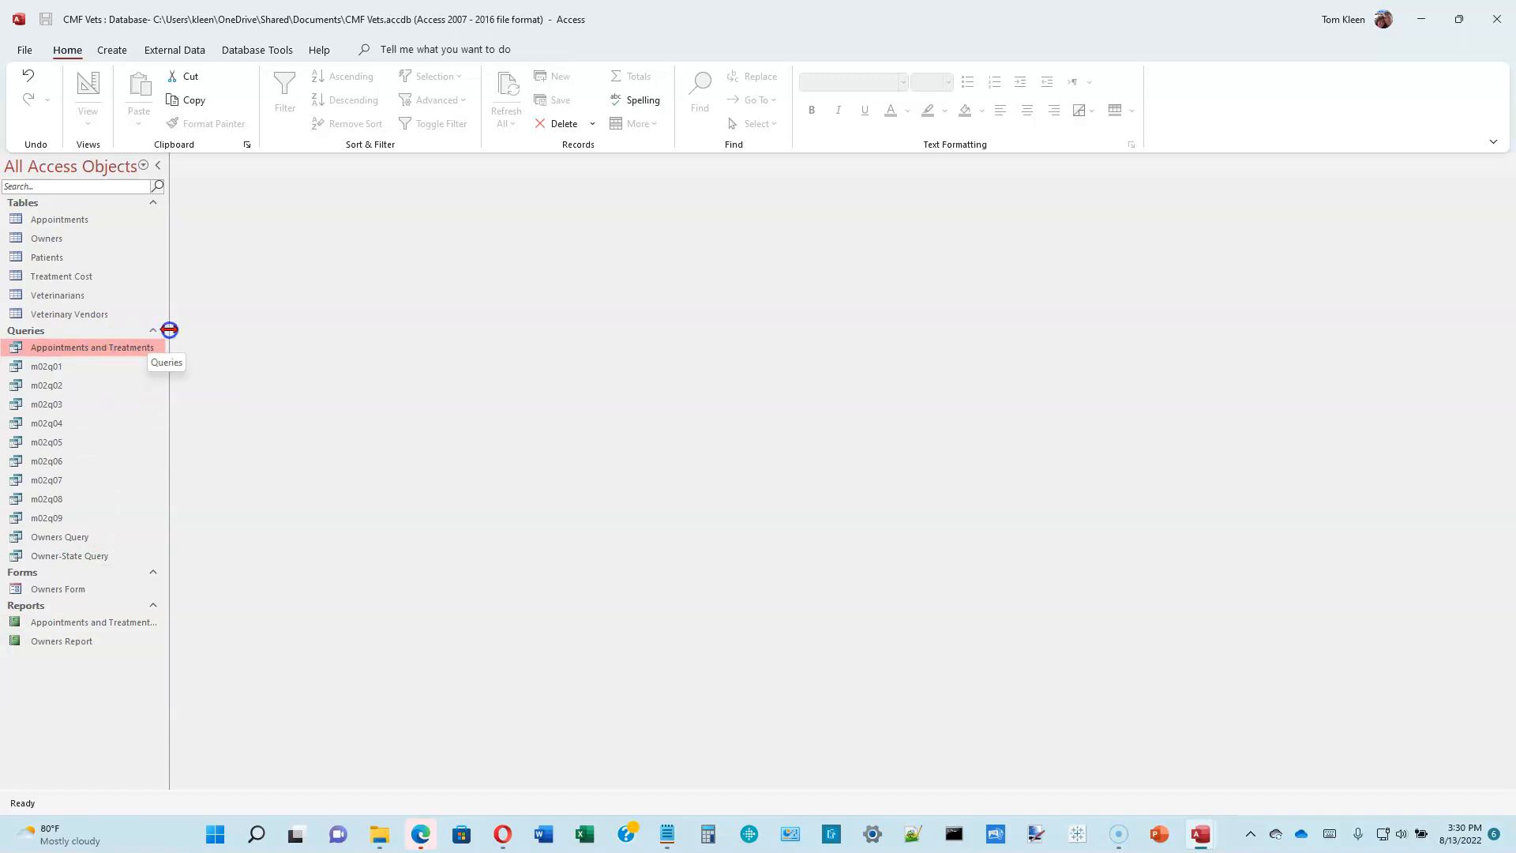
pyautogui.click(112, 50)
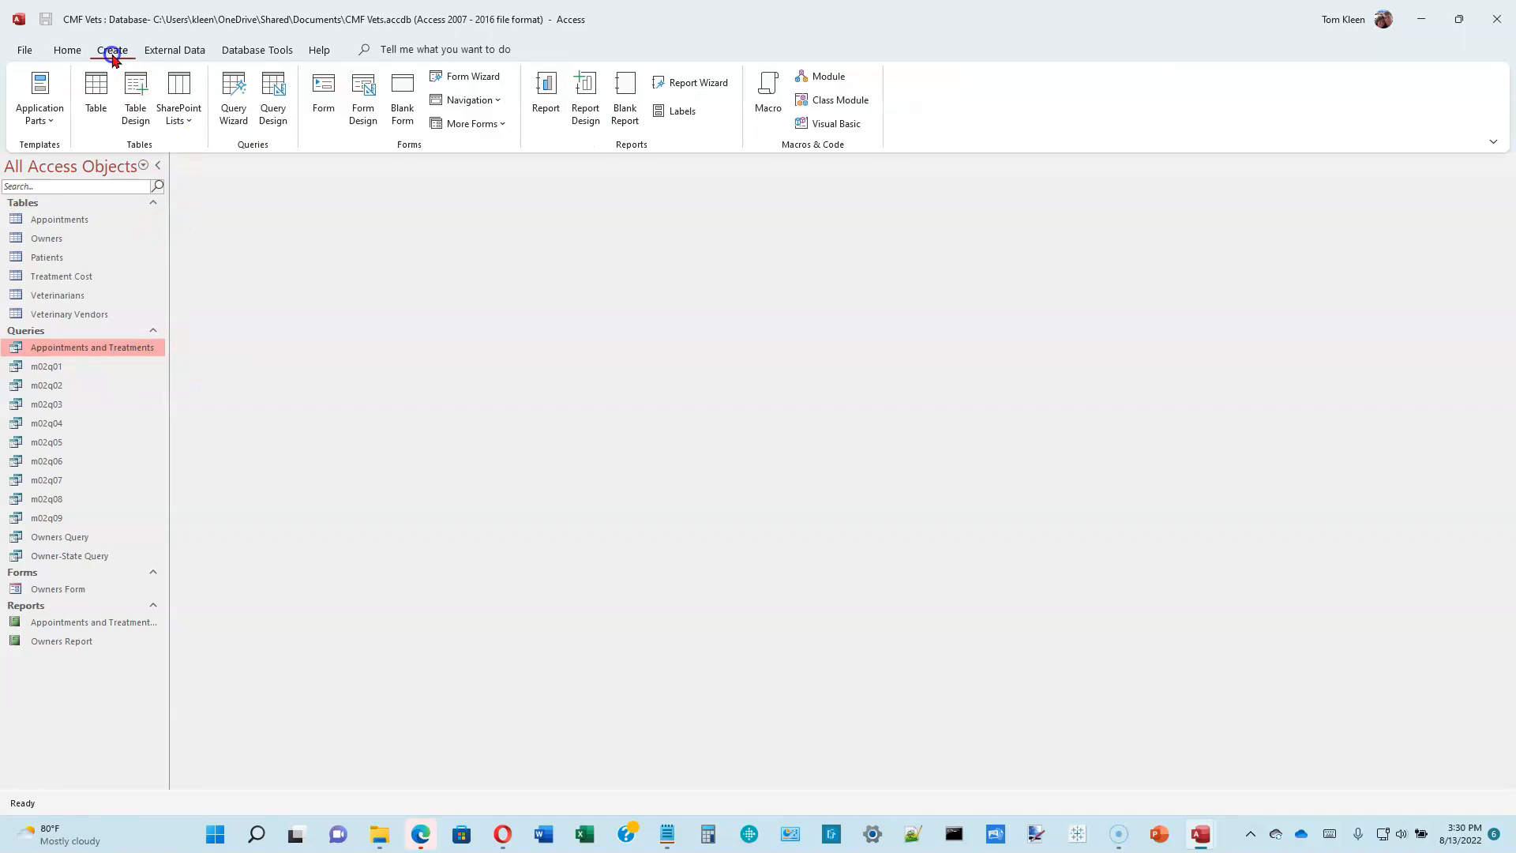
pyautogui.click(324, 93)
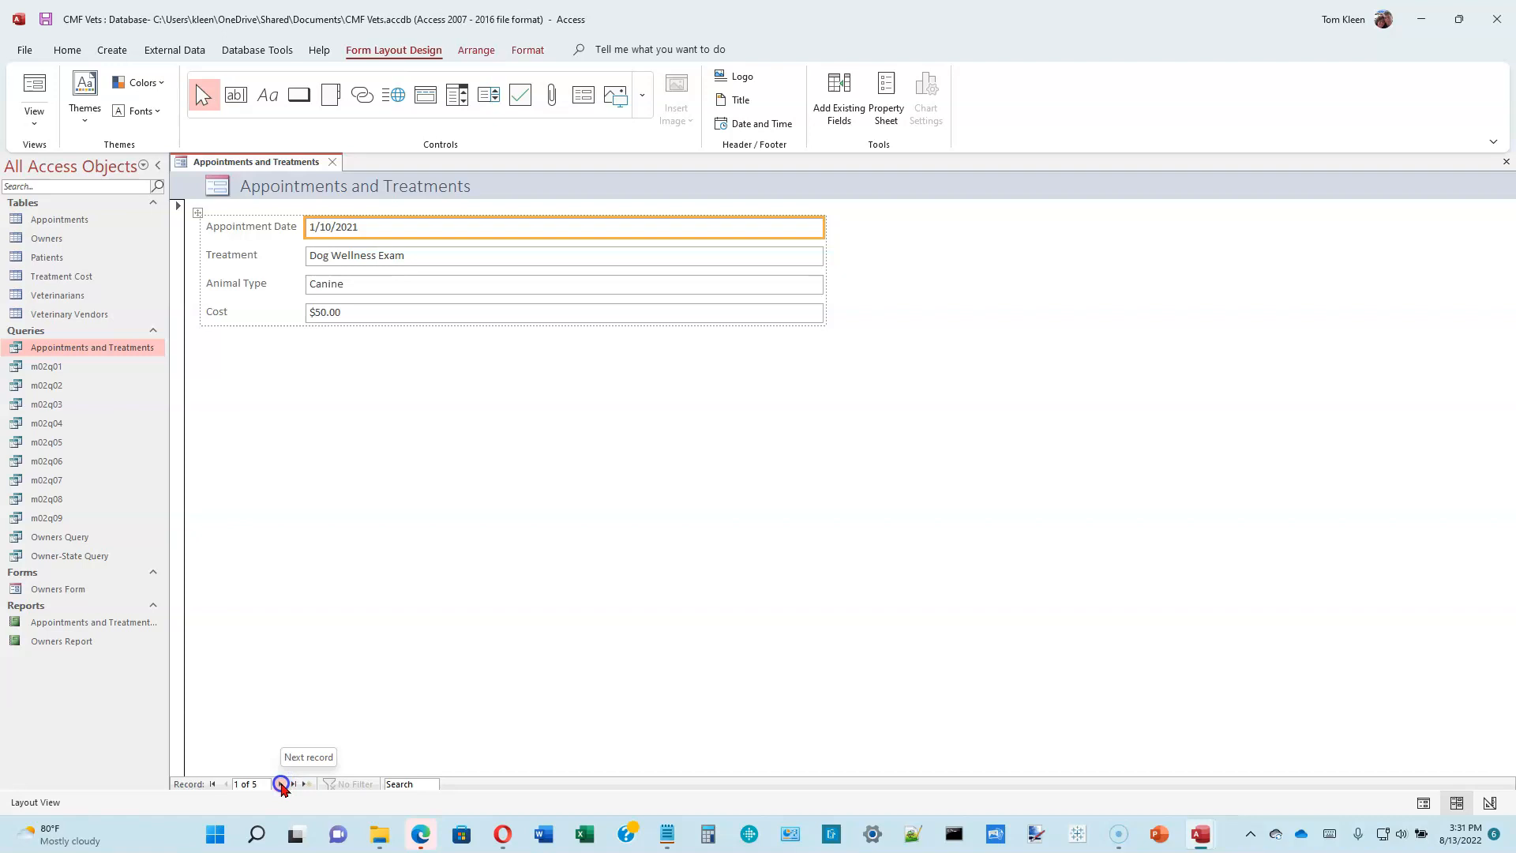
# - Page forward and back through the records in the new Appointments and Treatments form
pyautogui.press('Left')
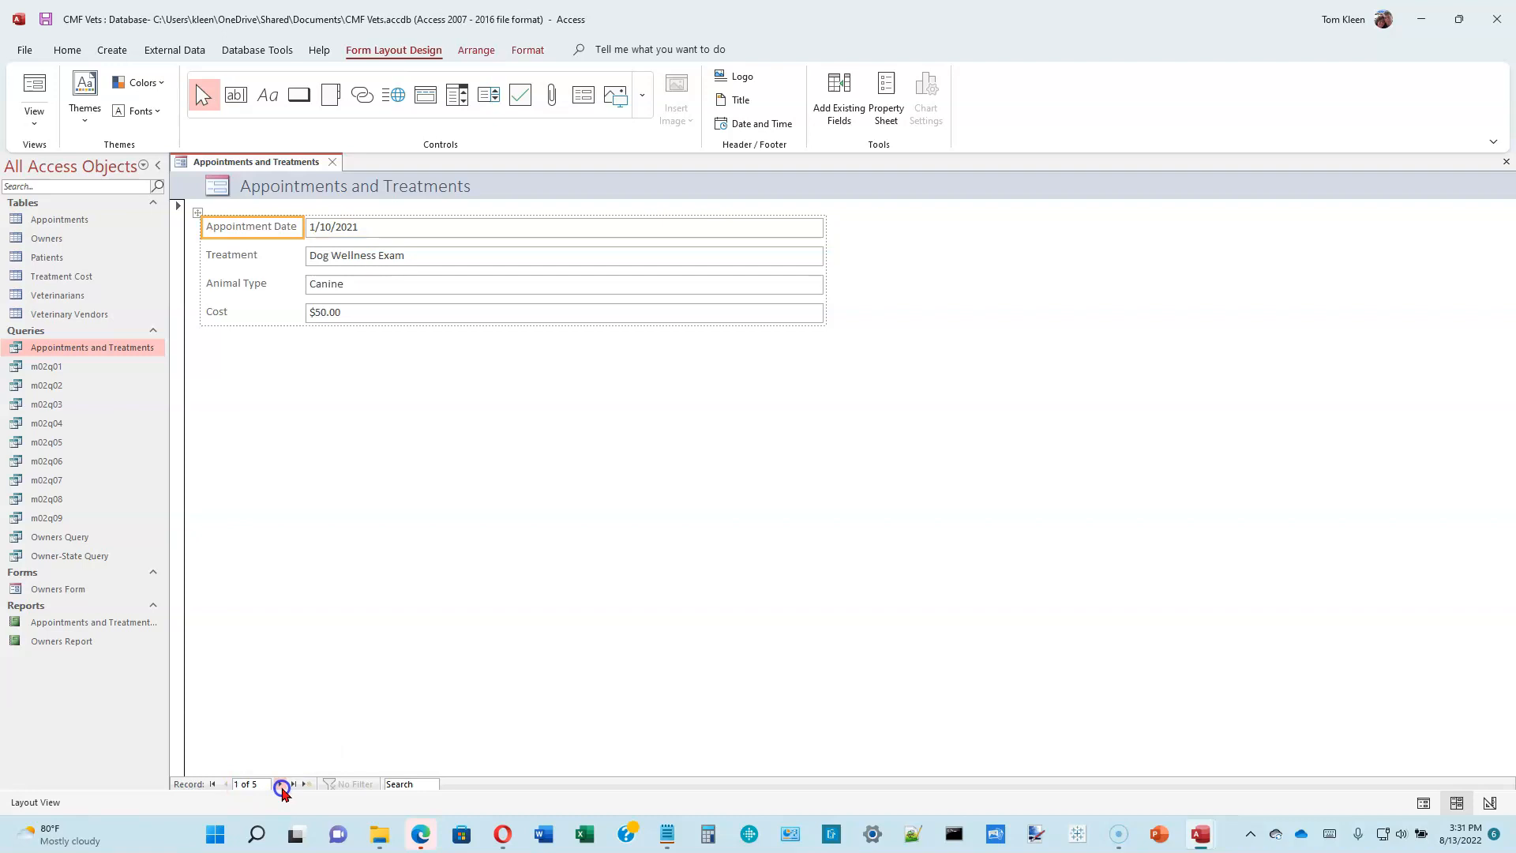
pyautogui.click(281, 785)
pyautogui.click(281, 785)
pyautogui.click(280, 785)
pyautogui.click(282, 785)
pyautogui.click(227, 784)
pyautogui.click(227, 784)
pyautogui.click(227, 784)
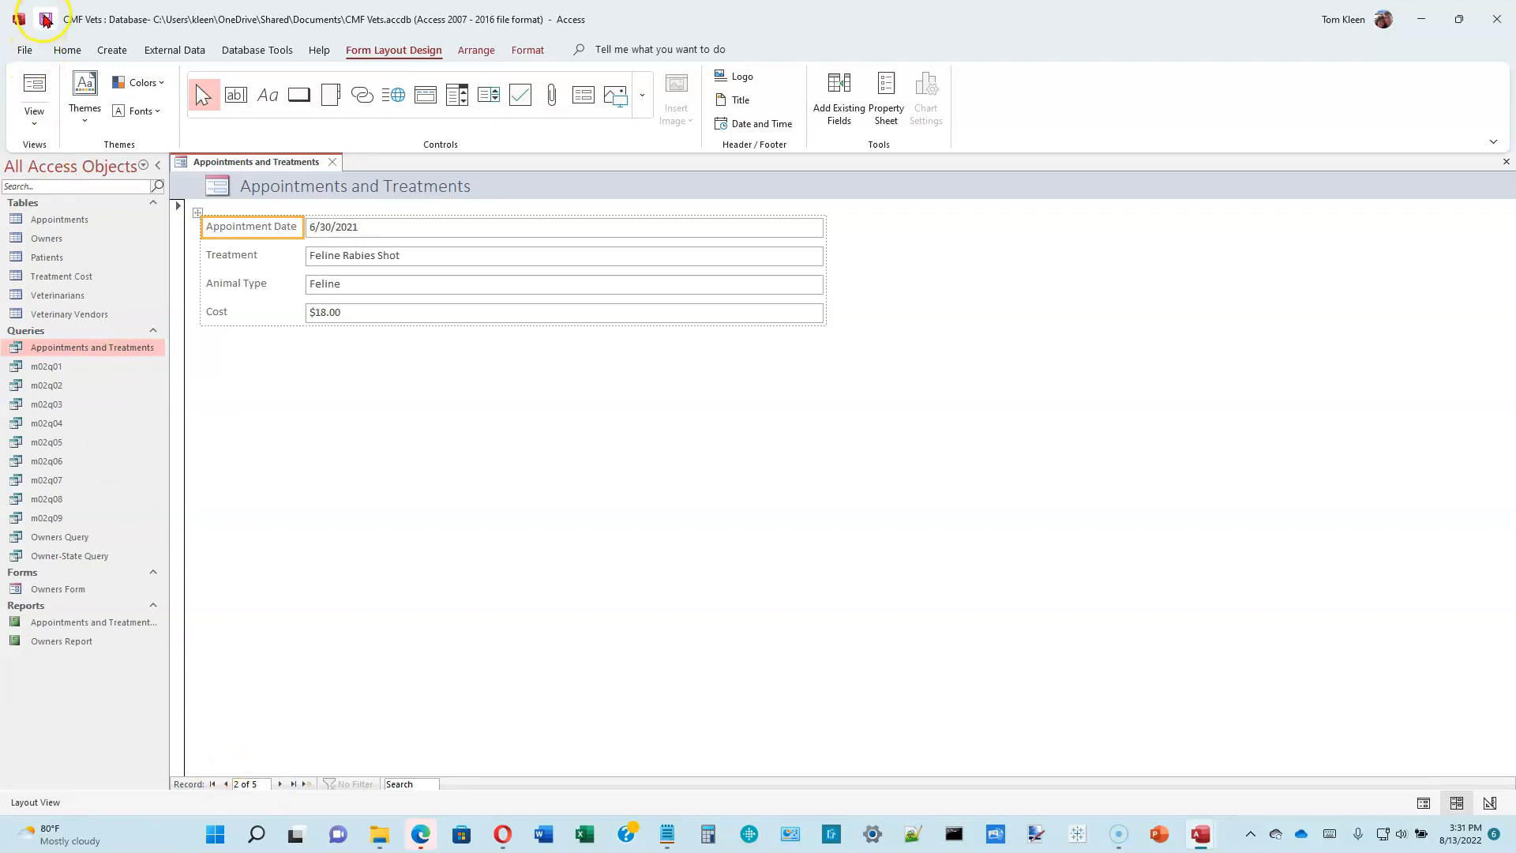
# - Save the form under the name "Appointments and Treatments Form"
pyautogui.click(46, 20)
pyautogui.click(789, 288)
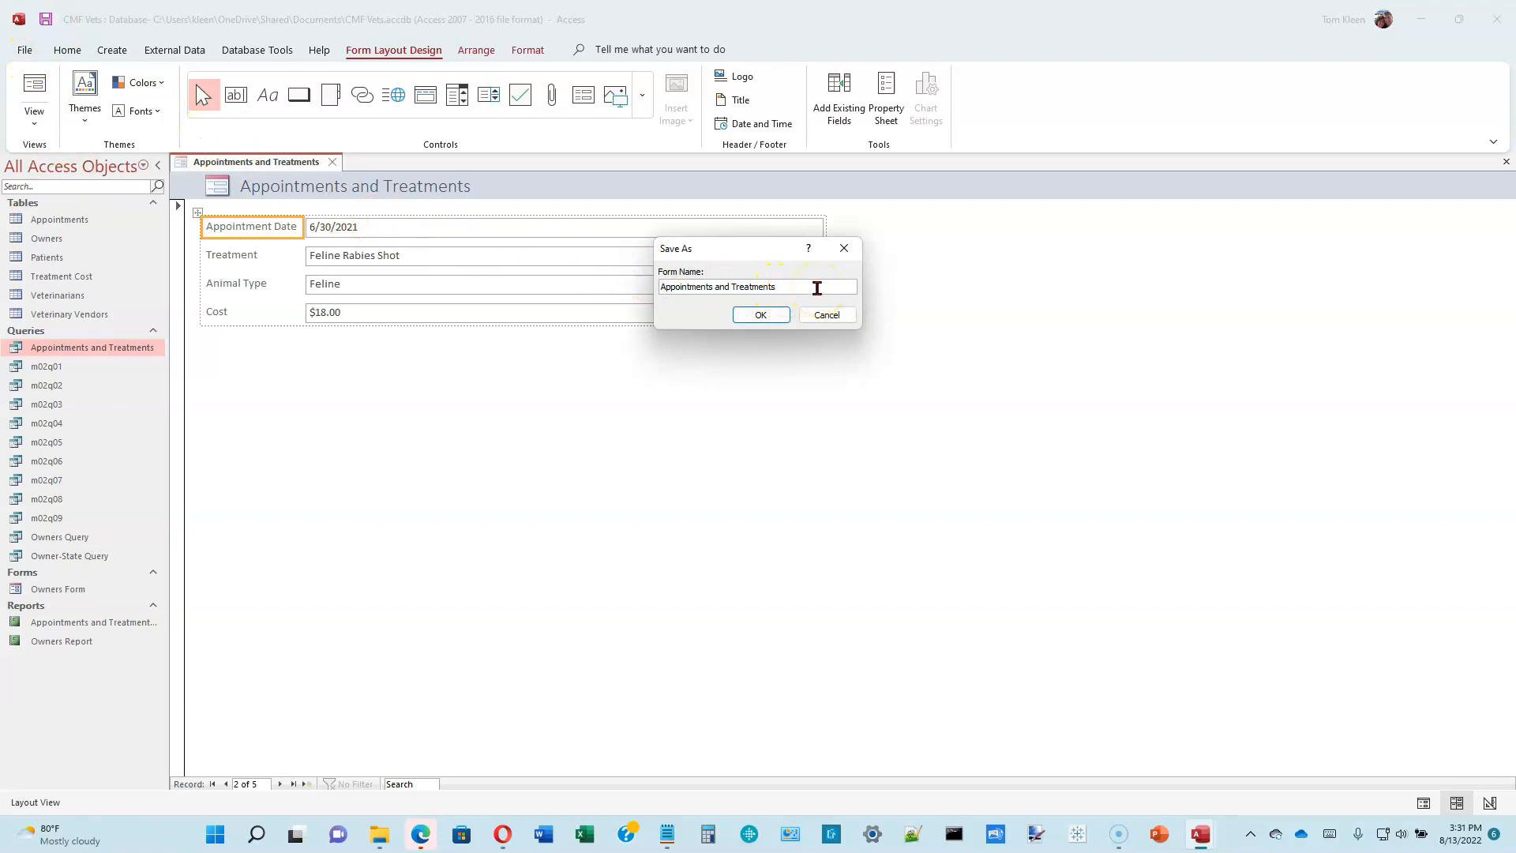
pyautogui.write('Form')
pyautogui.click(767, 316)
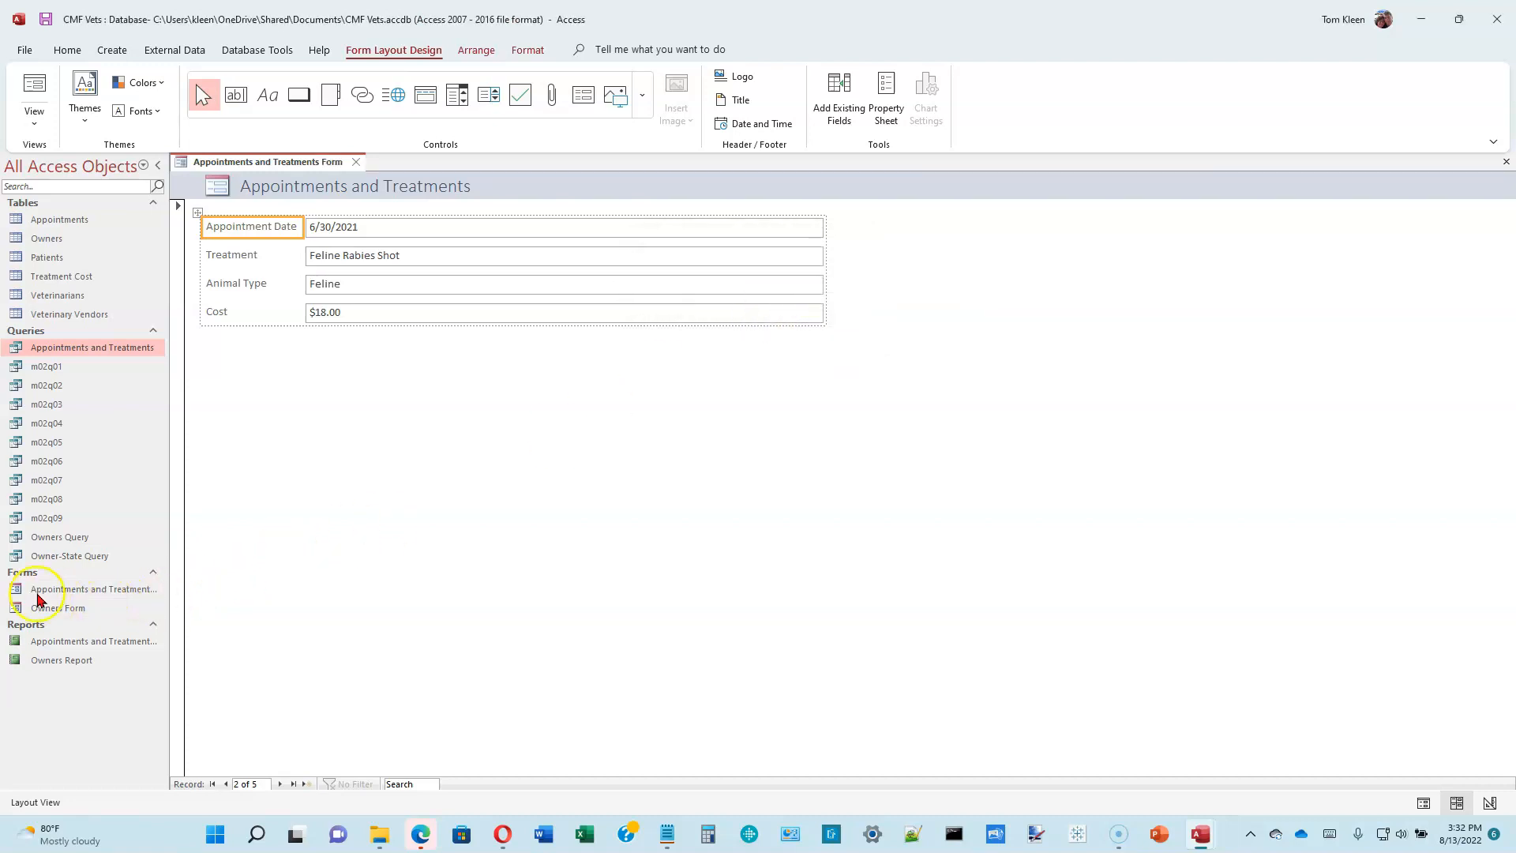